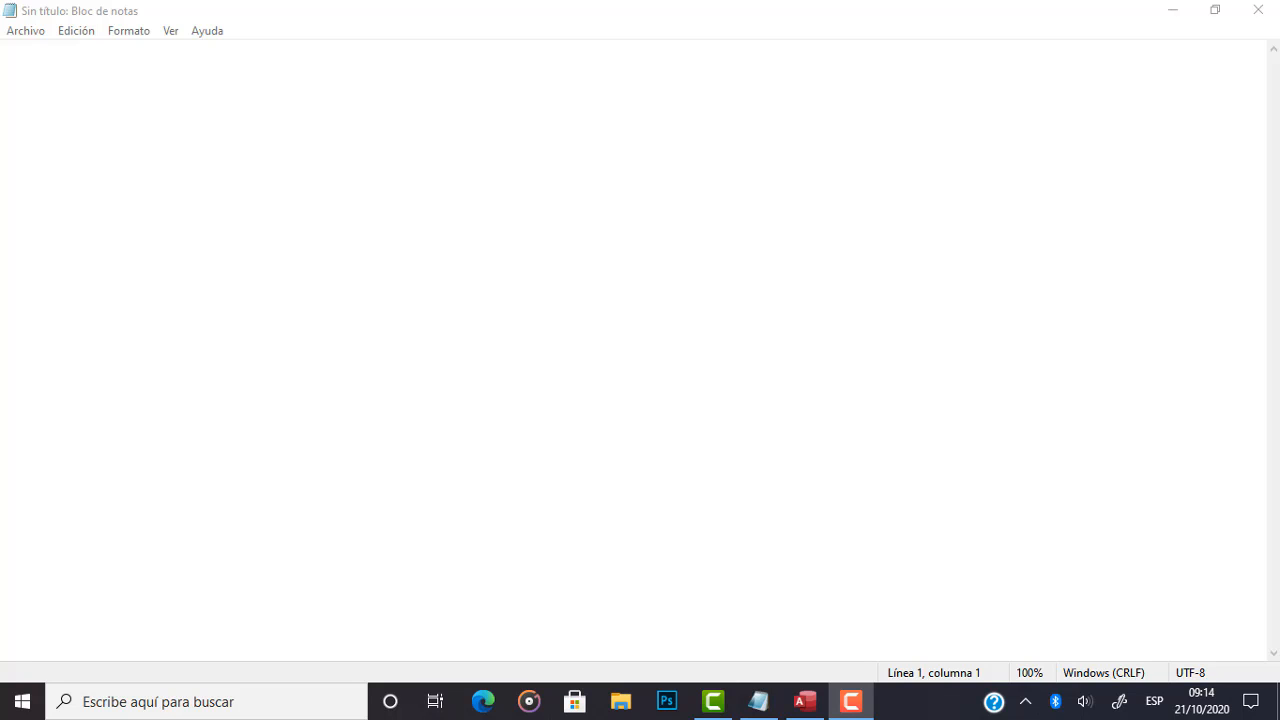
Write the opening line "Crear una Base de Datos para almacenar registros sobre empleados." in the blank note.
left_click(696, 9)
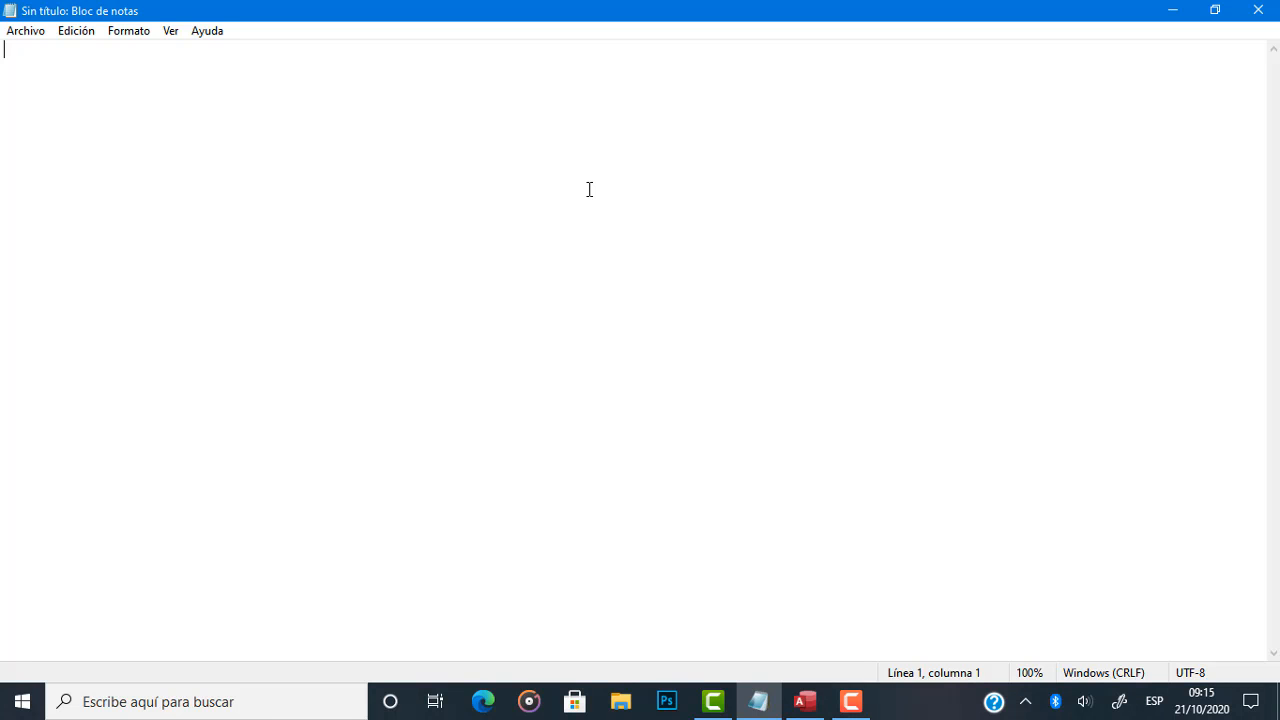
type("Cre")
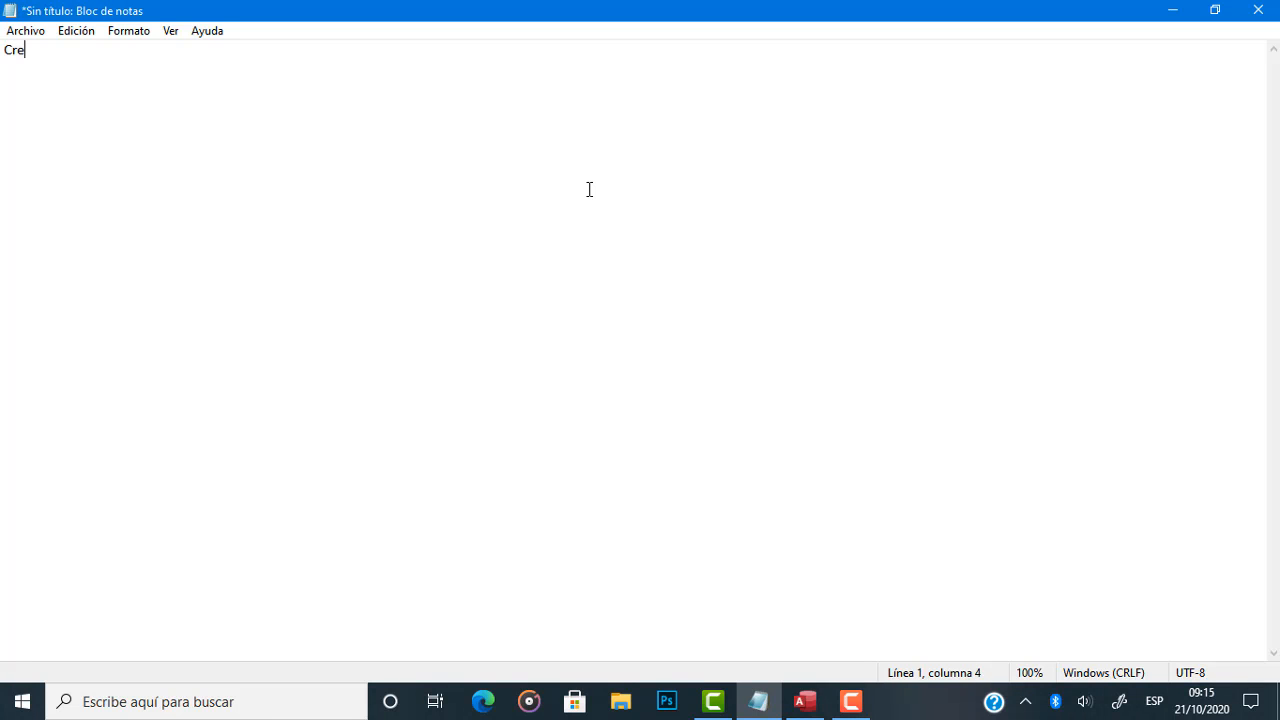
type("ar una Basd de")
key("BackSpace")
key("BackSpace")
key("BackSpace")
type("e")
key("BackSpace")
key("BackSpace")
key("BackSpace")
type("se de Datos ")
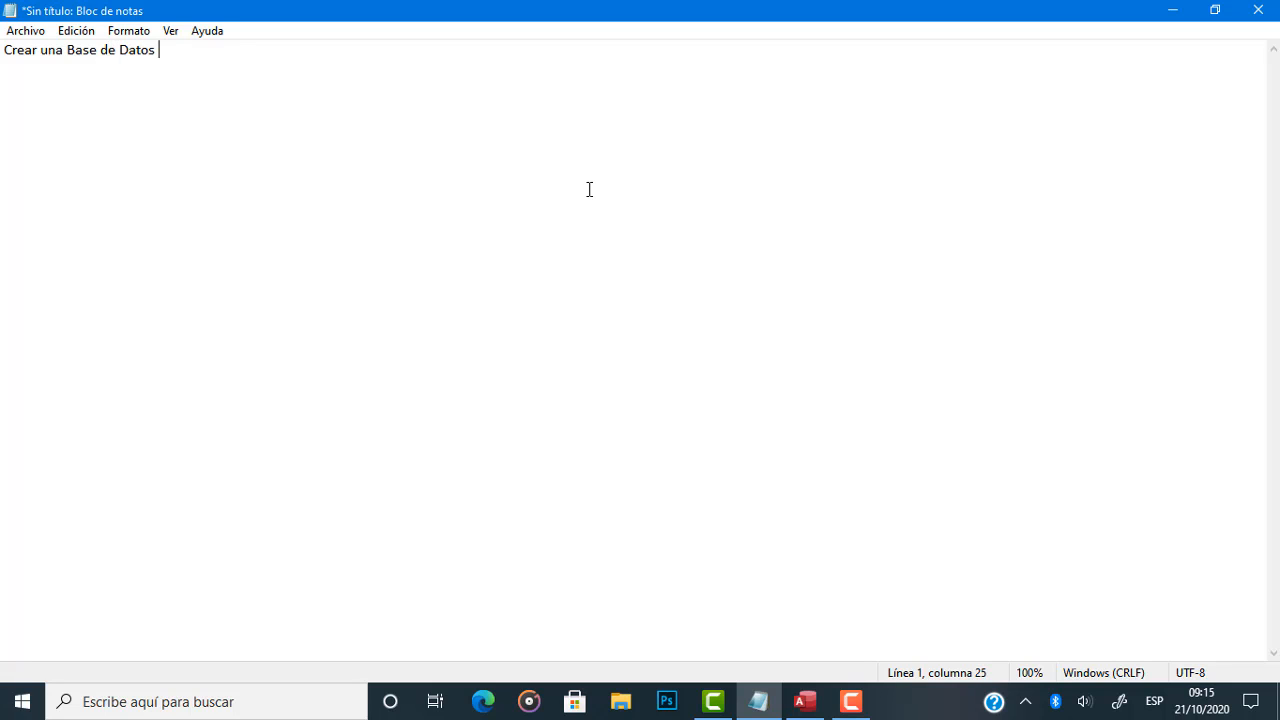
type("para almacenar un r")
key("BackSpace")
key("BackSpace")
key("BackSpace")
key("BackSpace")
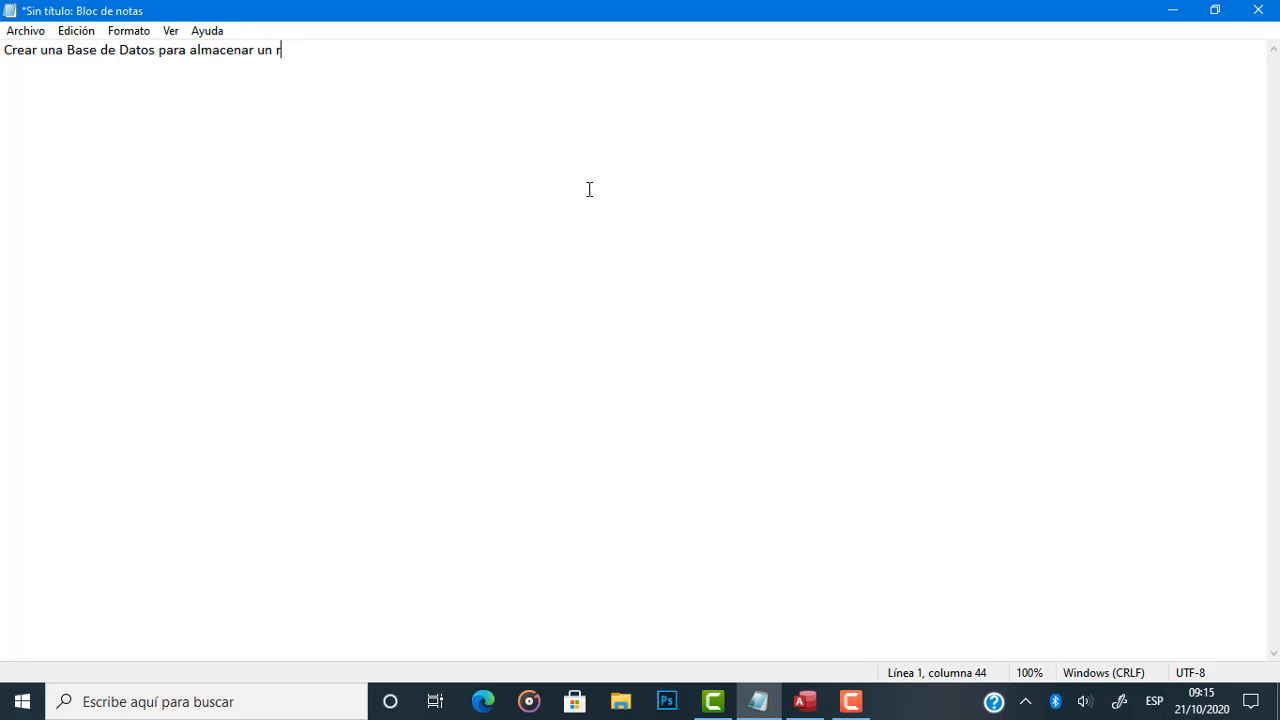
type("regi")
key("BackSpace")
type("istros sobre emple")
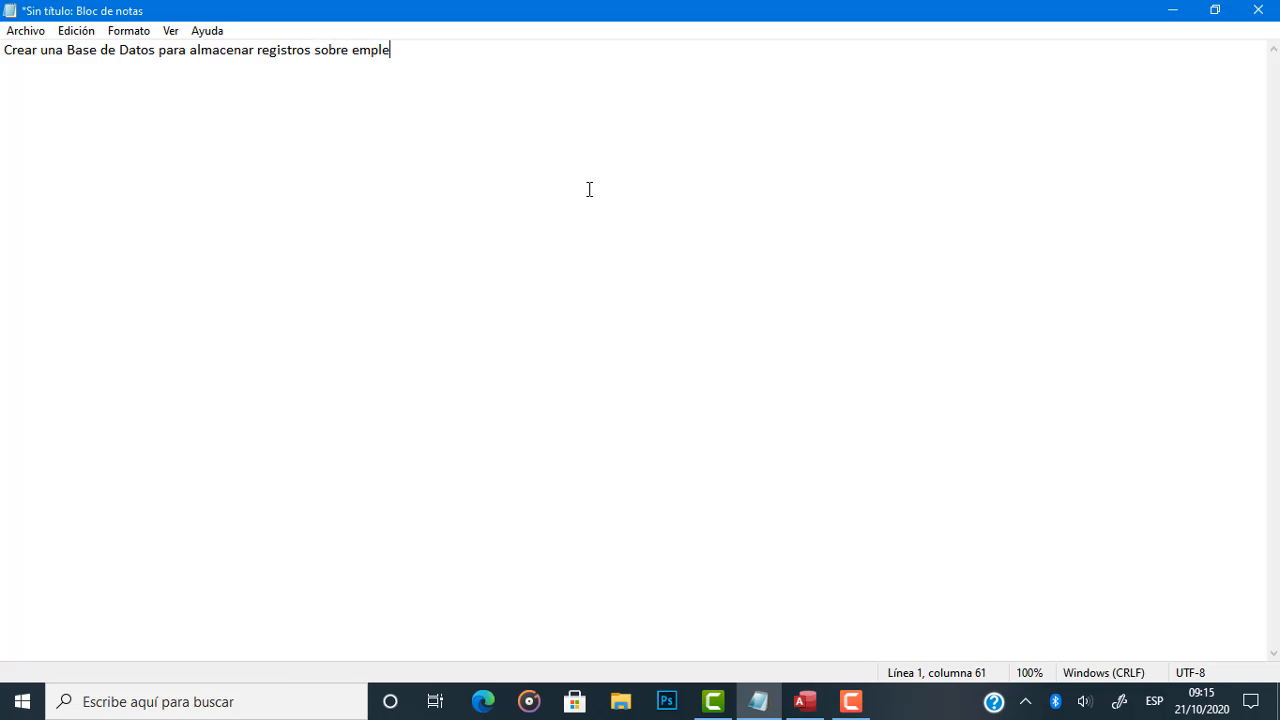
type("ados")
key("BackSpace")
type("s.")
Below the opening sentence, add the heading "Lista de los datos" and the first item "1) Identidad del Empleado".
key("Return")
type("Lista de los datos")
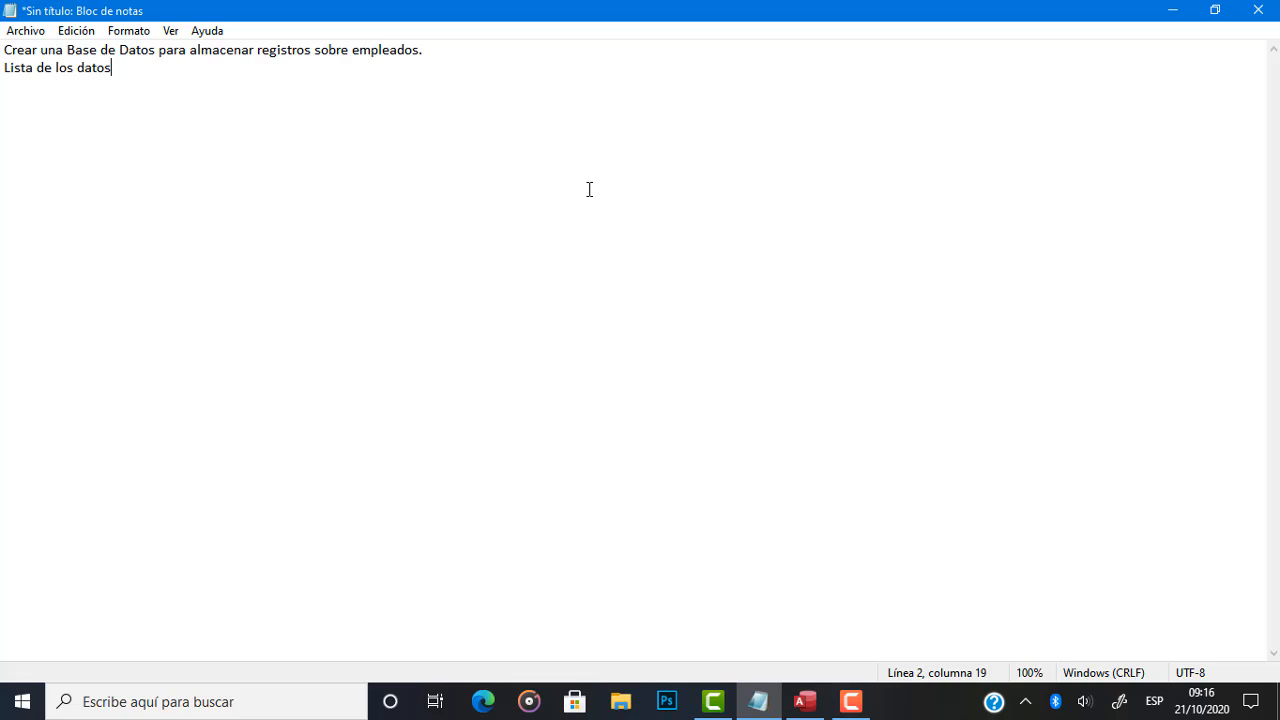
key("Return")
type("1) Identidad del Empleado")
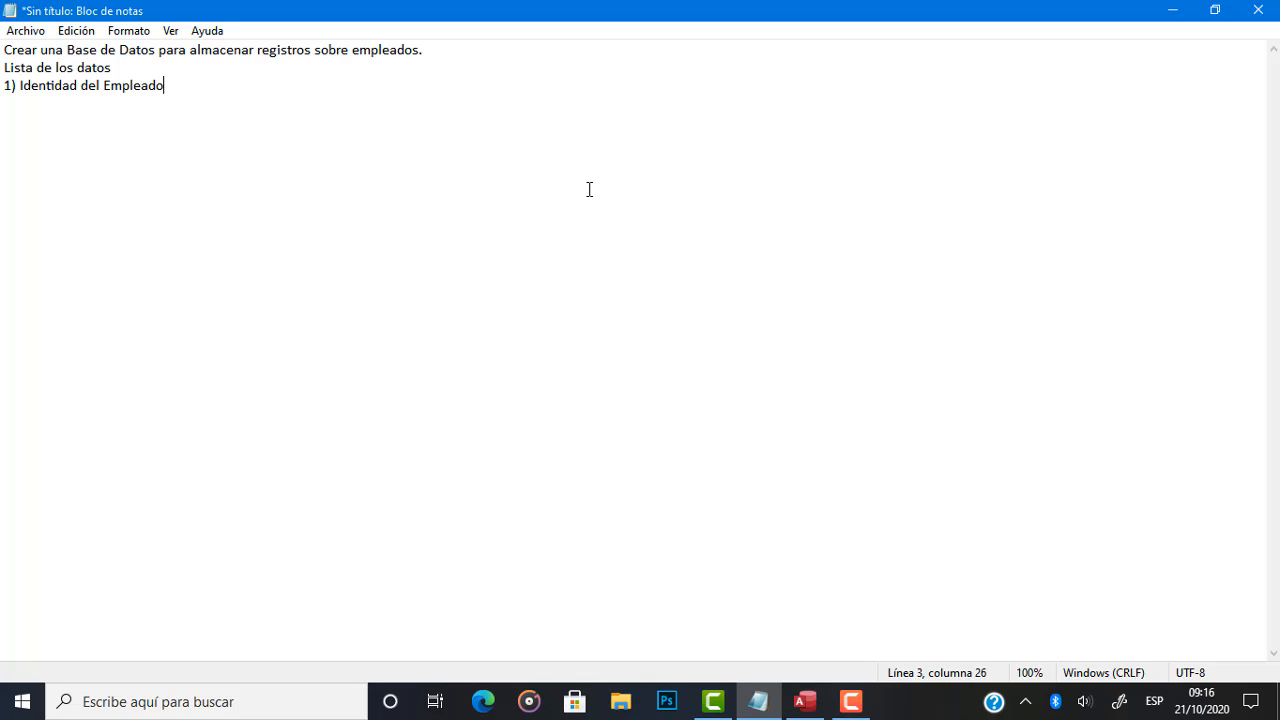
Add the items "2) Nombre Completo" and "3) Edad" to the data list.
key("Return")
type("2) Nombre Completo")
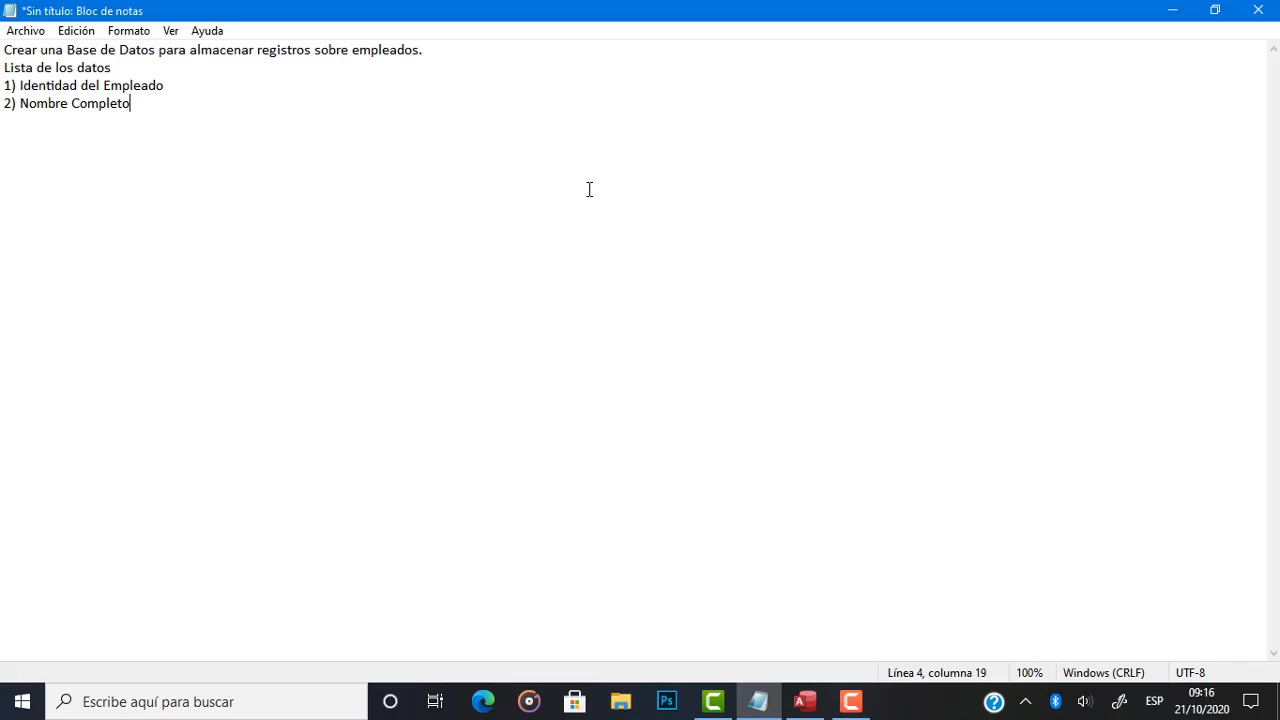
key("Return")
type("3) Edad")
Add the item "4) Número Teléfonico" to the data list.
key("Return")
type("4) Númert")
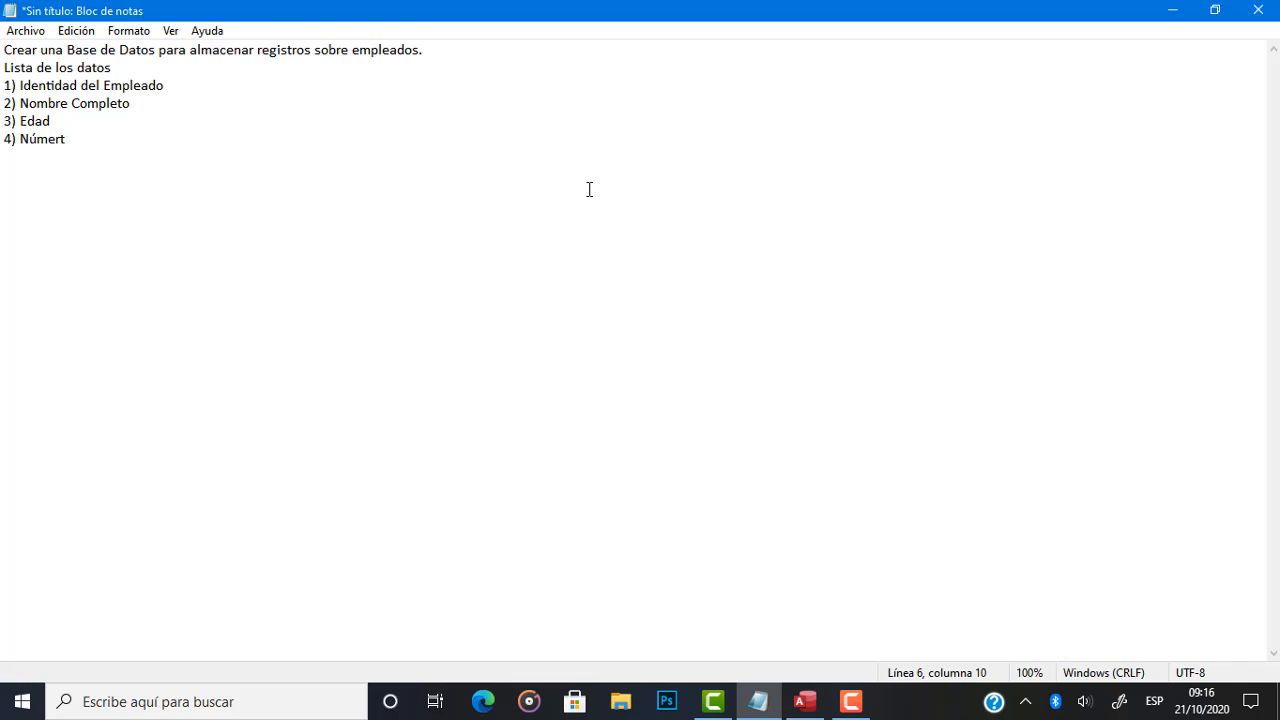
key("BackSpace")
type("o te")
key("BackSpace")
key("BackSpace")
type("Teléfono")
key("BackSpace")
key("BackSpace")
key("BackSpace")
type("in")
key("BackSpace")
key("BackSpace")
type("onico")
Add the item "5) Sueldo Devenga" to the data list.
key("Return")
type("5) S")
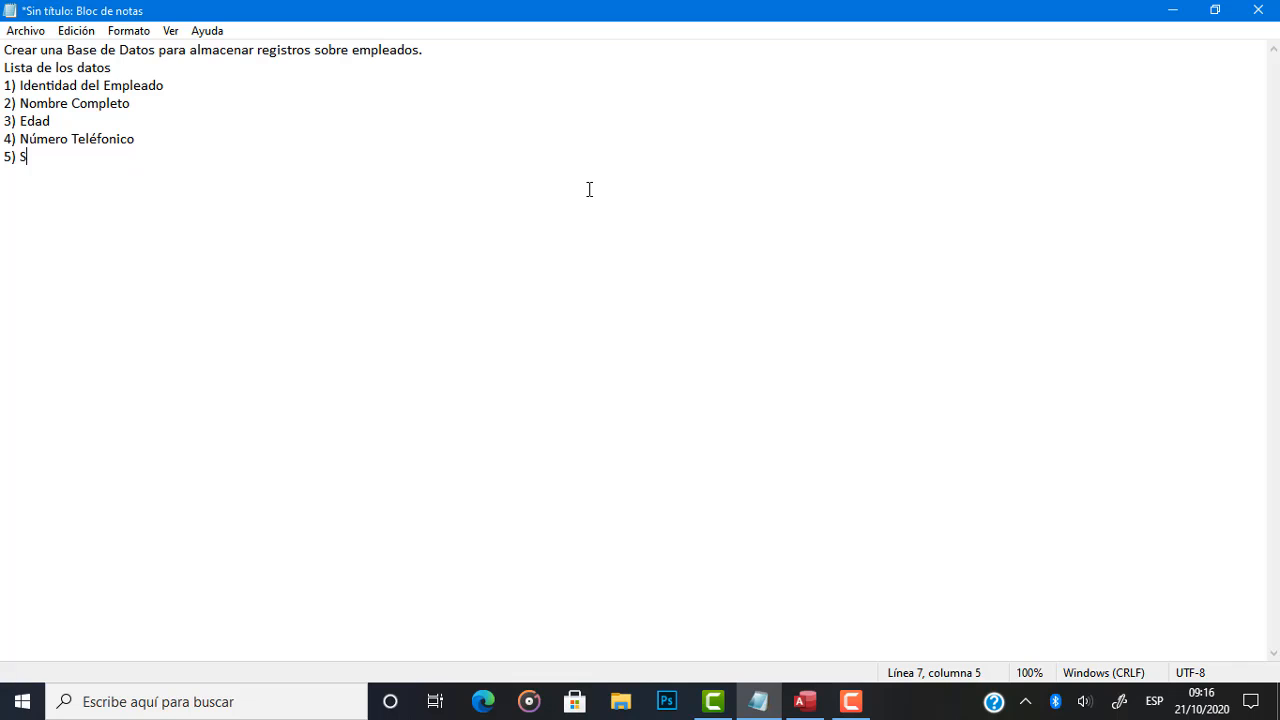
type("ueldo")
key("Return")
key("BackSpace")
type("Deg")
key("BackSpace")
type("venga")
Add the item "6) Departamento donde Labora" to the data list.
key("Return")
type("6) Dep")
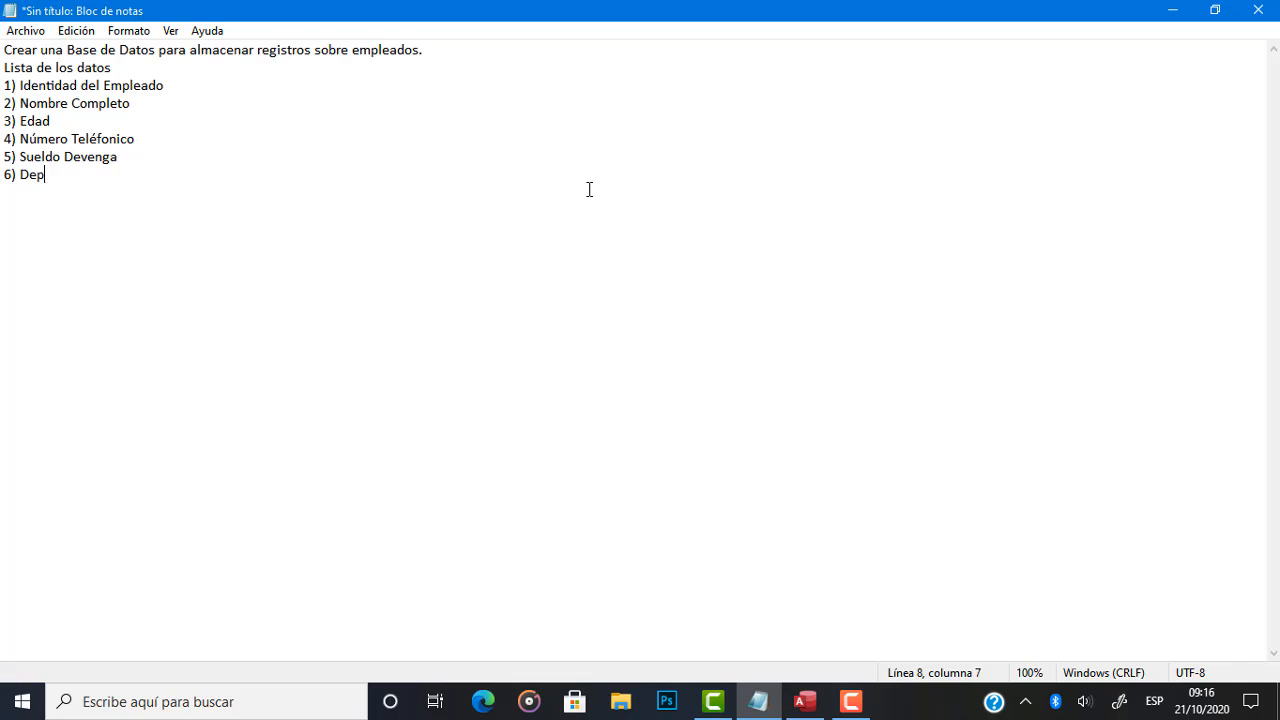
type("artamento donde Labora")
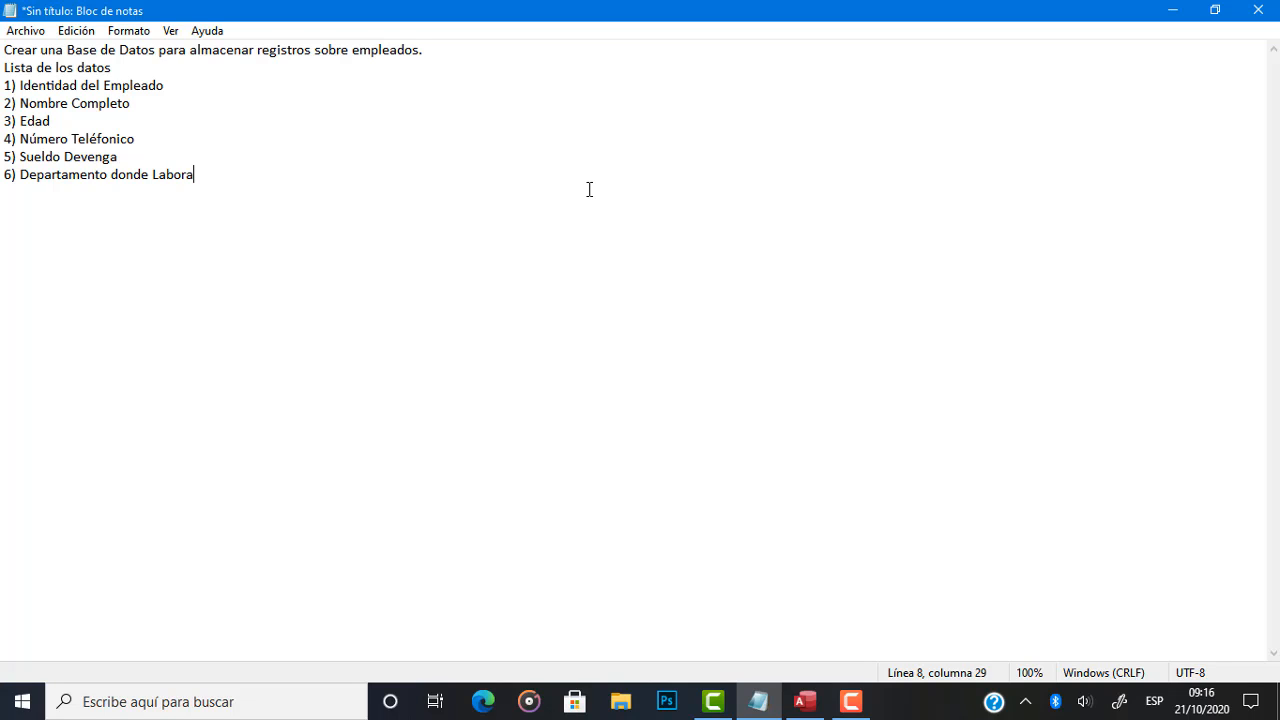
Correct the accent in item 4 so that it reads "Número Telefónico".
key("Up")
key("Up")
key("Left")
key("shift+Left")
type("ó")
key("Left")
key("Left")
key("BackSpace")
type("e")
Review the whole numbered data list by highlighting it from the identity item through the department item.
key("Up")
key("Up")
key("Up")
key("Up")
key("Down")
key("shift+Down")
key("shift+Down")
key("shift+Down")
key("shift+Down")
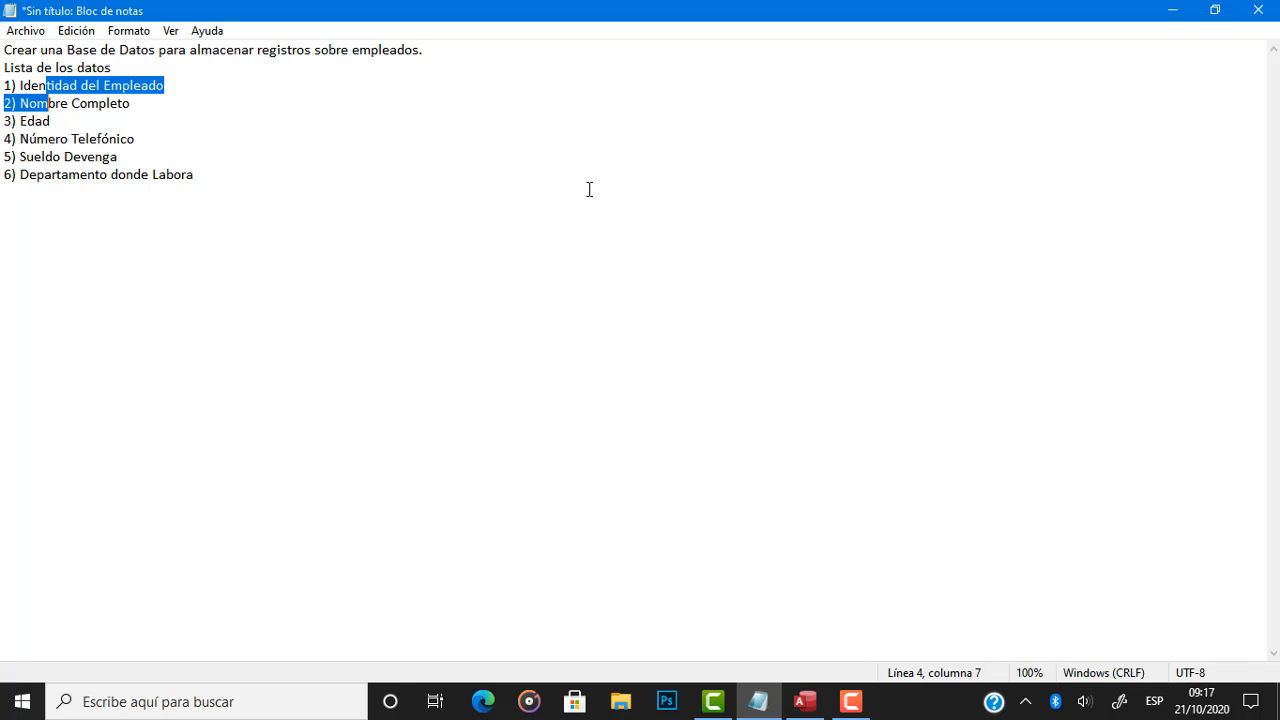
key("shift+Down")
key("shift+Right")
key("shift+Right")
key("shift+Right")
key("shift+Right")
key("shift+Right")
key("shift+Right")
key("shift+Right")
key("shift+Right")
key("shift+Right")
key("shift+Right")
key("shift+Right")
key("shift+Right")
key("shift+Right")
key("shift+Right")
key("shift+Right")
key("shift+Right")
key("shift+Right")
key("shift+Right")
key("shift+Right")
key("shift+Right")
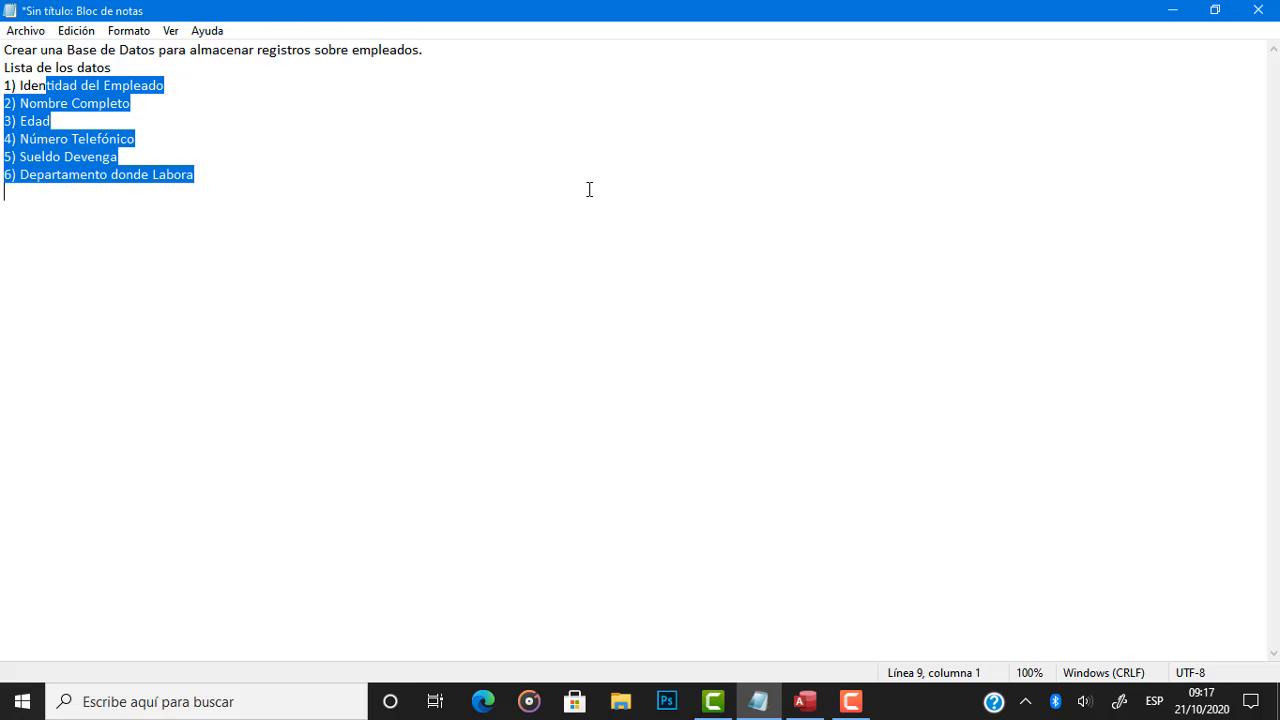
left_click(589, 190)
Go through the six numbered data items one by one, highlighting the wording of each.
key("Up")
key("Up")
key("Up")
key("Up")
key("Up")
key("Up")
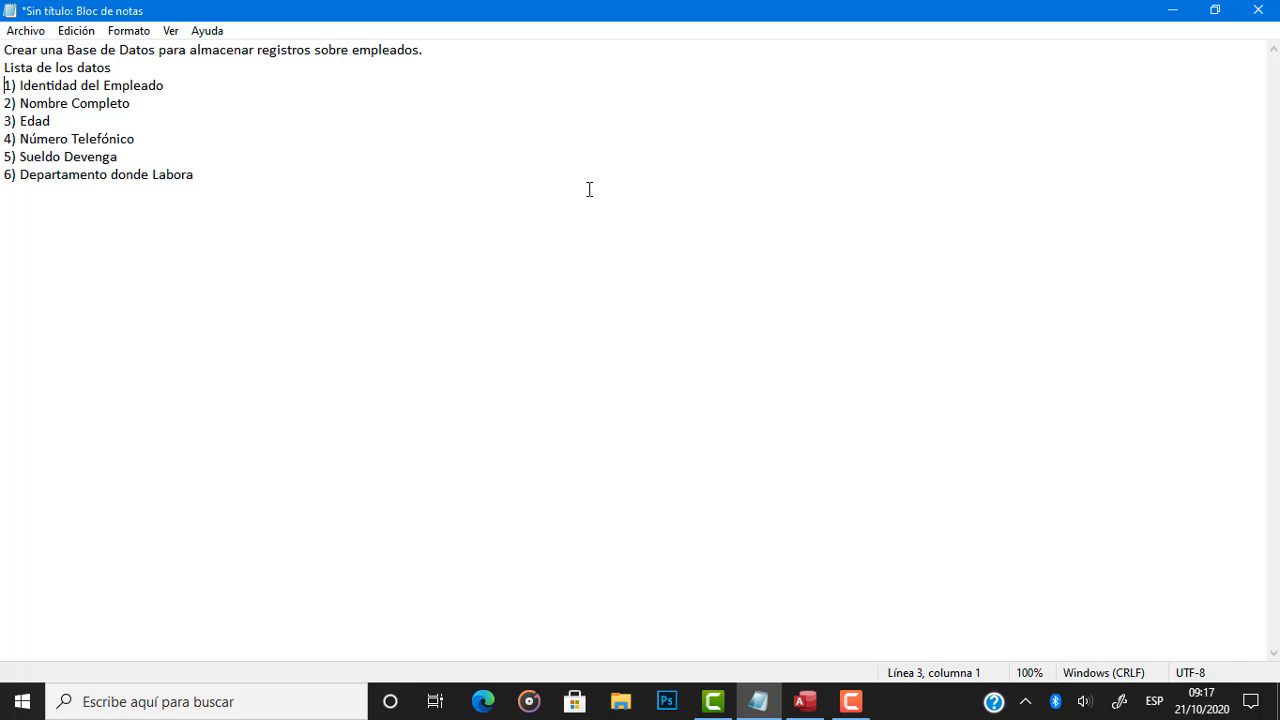
key("Right")
key("Right")
key("Right")
key("shift+Right")
key("shift+Right")
key("shift+Right")
key("shift+Right")
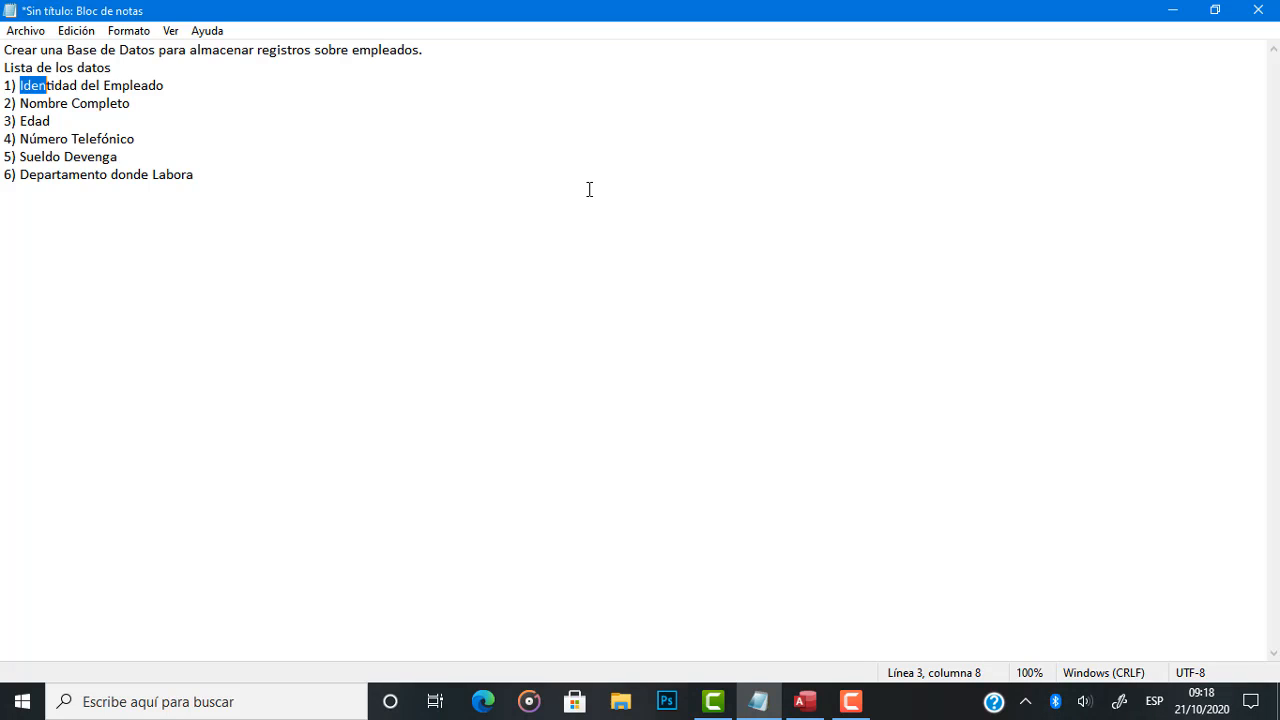
key("shift+Right")
key("shift+Right")
key("shift+Right")
key("shift+Right")
key("Down")
key("shift+Left")
key("shift+Left")
key("Down")
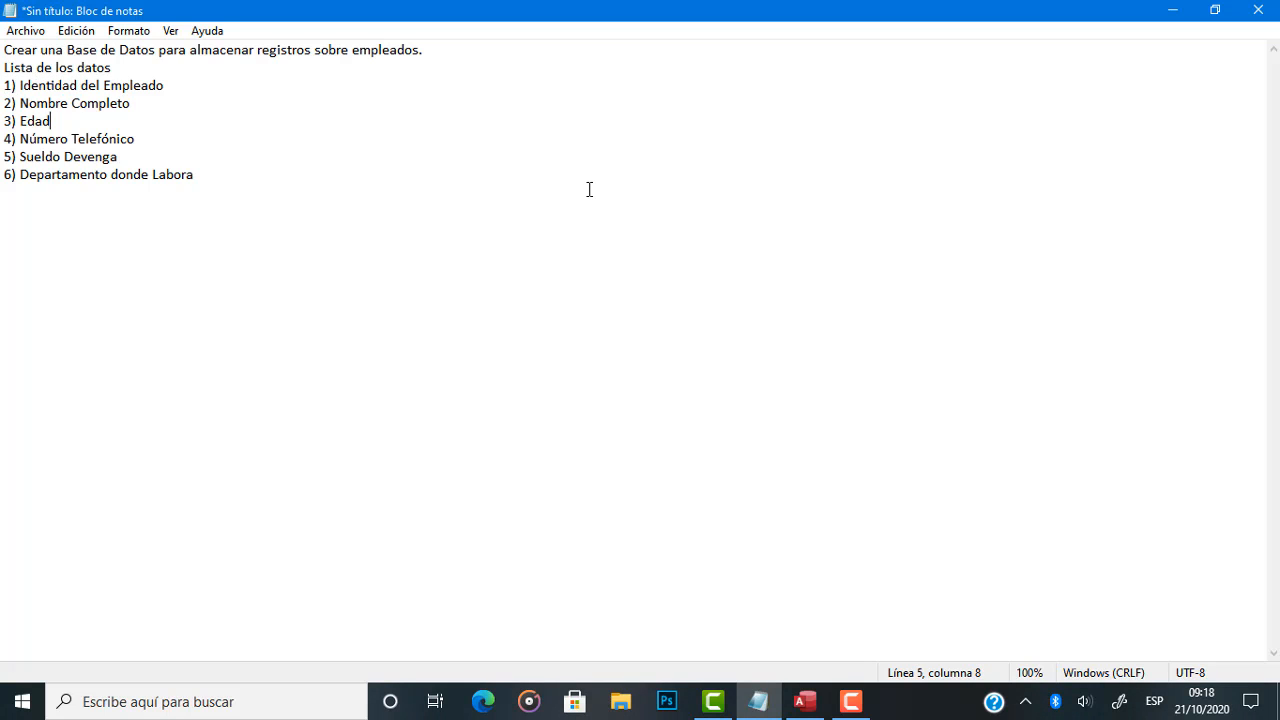
key("shift+Left")
key("Down")
key("shift+Left")
key("Down")
key("shift+Right")
key("shift+Right")
key("Down")
key("shift+Right")
key("shift+Right")
key("shift+Right")
key("Up")
key("Up")
key("Up")
key("Up")
key("Up")
key("shift+Down")
key("shift+Down")
key("shift+Down")
key("shift+Down")
key("shift+Down")
Leave a blank line after the numbered list and add the heading "Campos".
key("Right")
key("Right")
key("Right")
key("Right")
key("Right")
key("Right")
key("Right")
key("Right")
key("Right")
key("Right")
key("Right")
key("Right")
key("Right")
key("Right")
key("Right")
key("Right")
key("Right")
key("Right")
key("Right")
key("Right")
key("Right")
key("Right")
key("Return")
key("Return")
type("Campos")
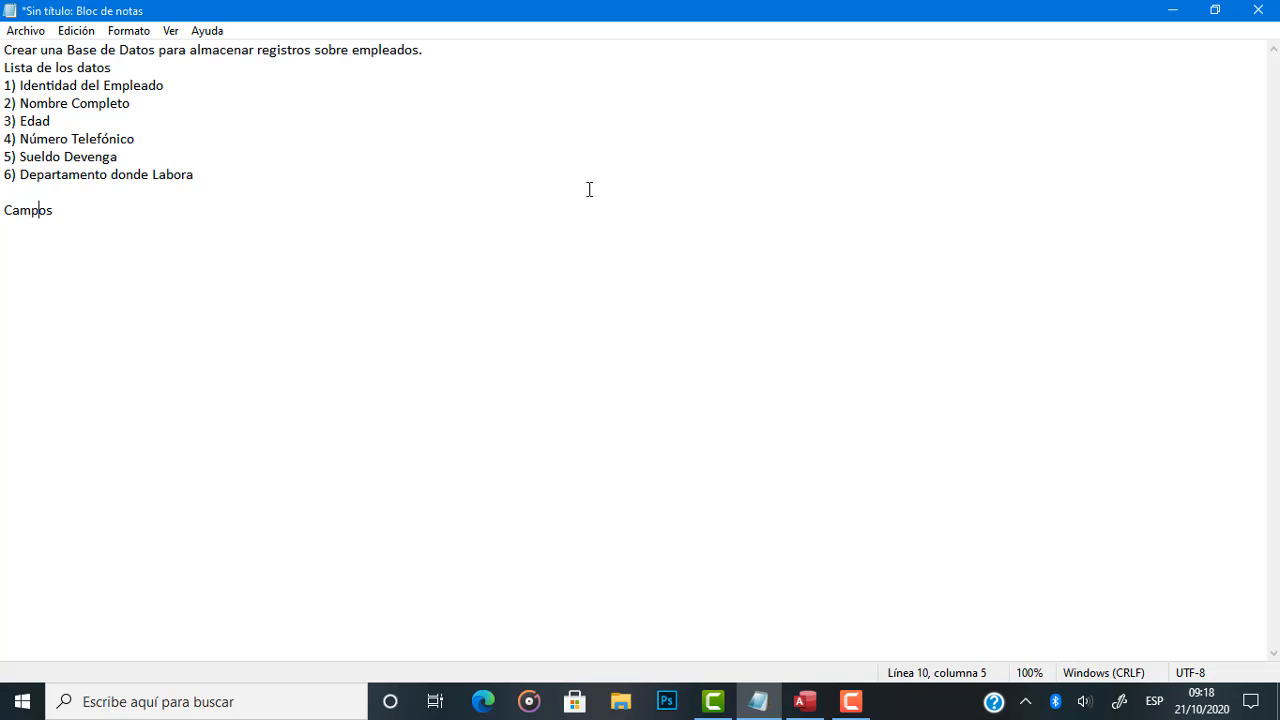
List the first two fields under Campos as "- Identidad" and "- Nombre".
key("Return")
type("- Identidad")
key("Return")
type("-No")
key("BackSpace")
key("BackSpace")
type("N")
key("BackSpace")
type("Nombre")
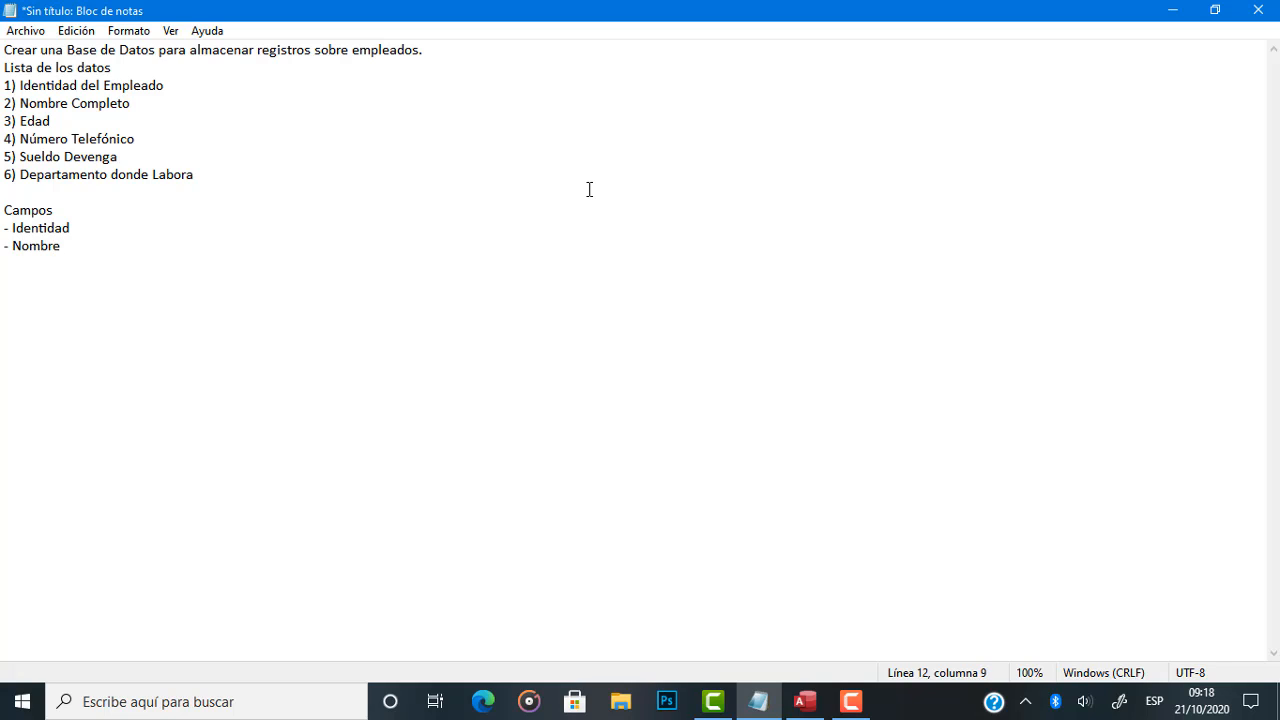
Add the fields "- Edad" and "- NTelefono" to the Campos list.
key("Return")
type("- Edad")
key("Return")
type("-Tle")
key("BackSpace")
key("BackSpace")
type("elefono")
key("Left")
key("Left")
key("Left")
key("Left")
key("Left")
key("Left")
key("Left")
type("N")
key("Right")
key("Right")
key("Right")
key("Right")
key("Right")
key("Right")
key("Right")
key("Right")
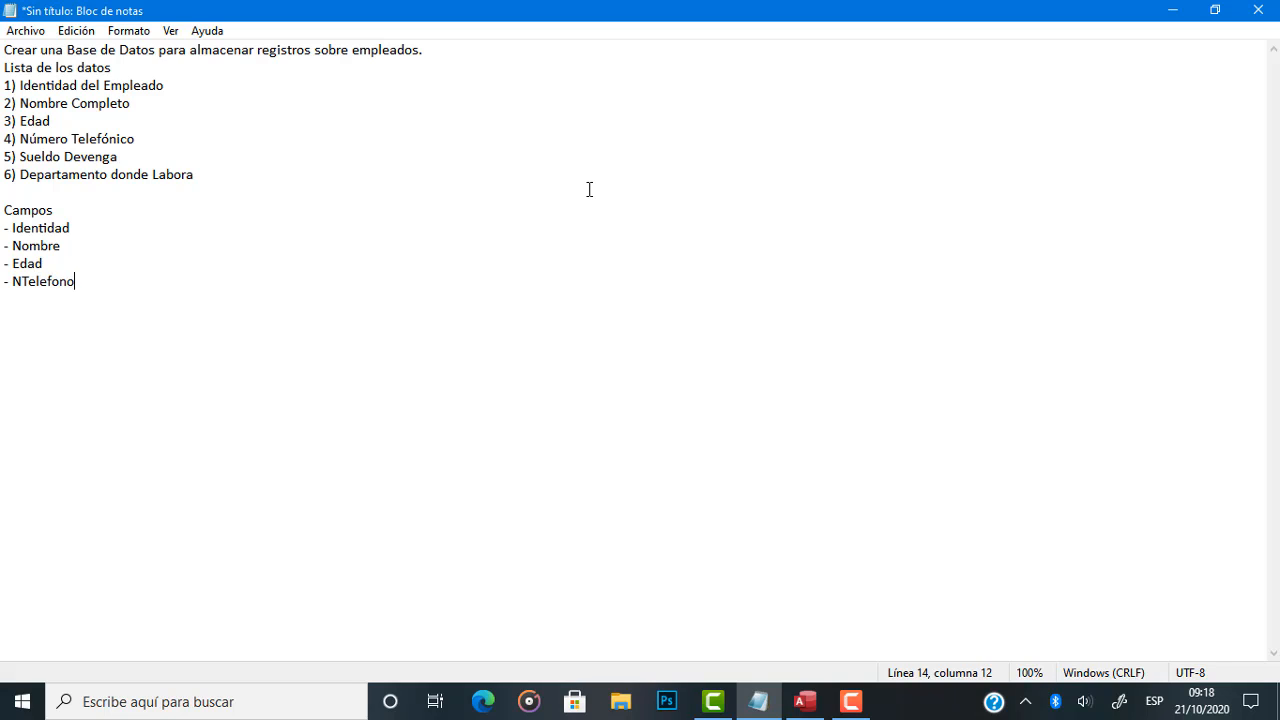
Shorten the telephone field under Campos to "- NTelef" and start a new line below it.
key("BackSpace")
key("BackSpace")
key("BackSpace")
key("Return")
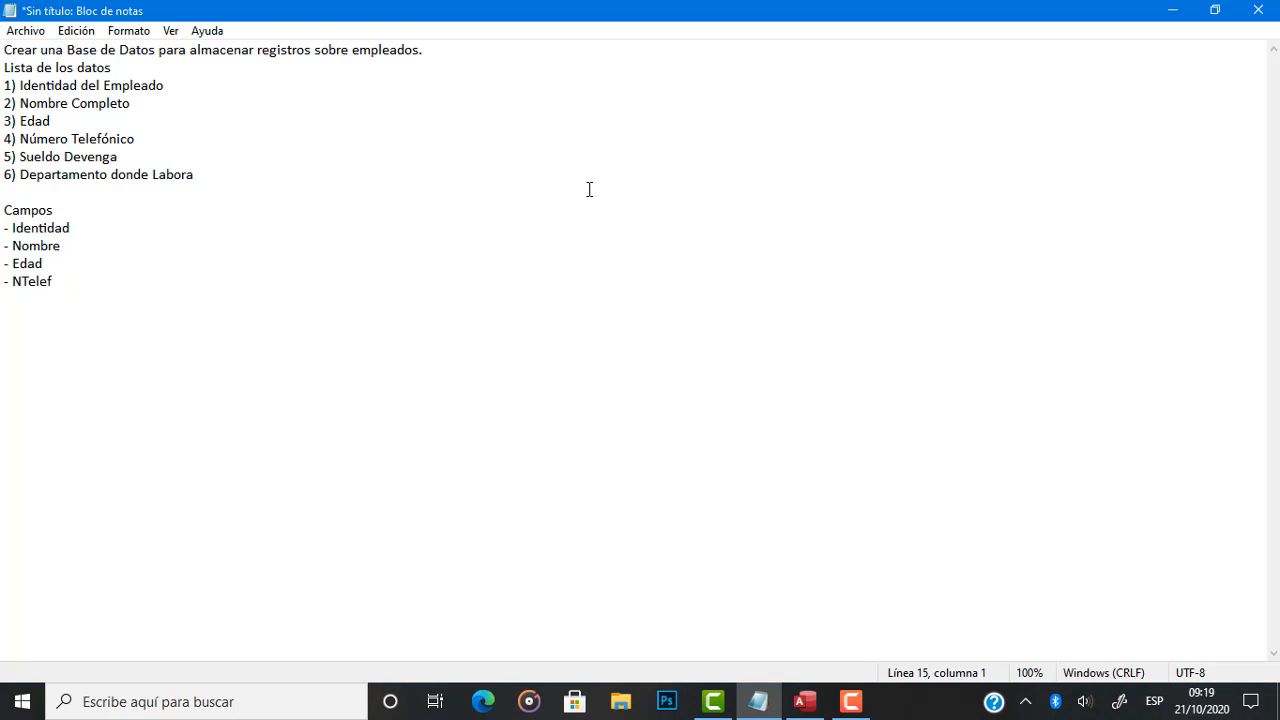
Add the fields "- Sdenvenga" and "- Depto" at the end of the Campos list.
type("- S")
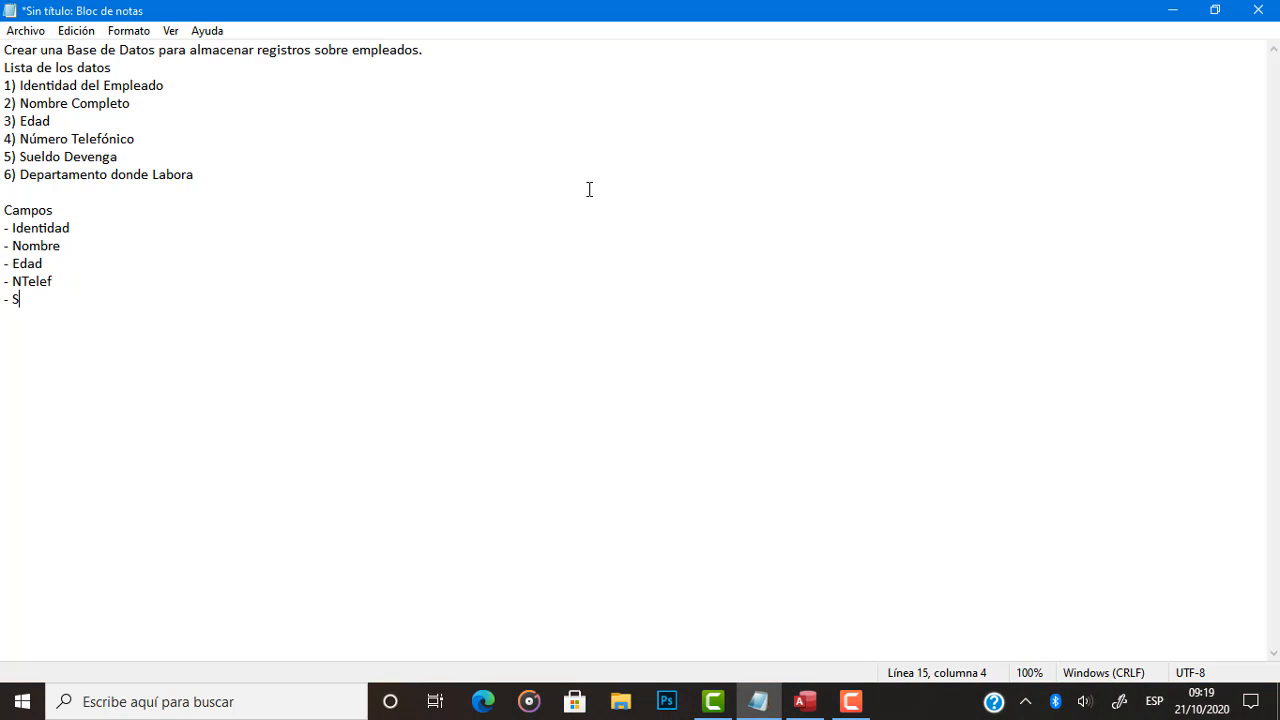
type("denga")
key("Left")
type("ven")
key("End")
key("Return")
key("BackSpace")
key("Return")
type("- Depto")
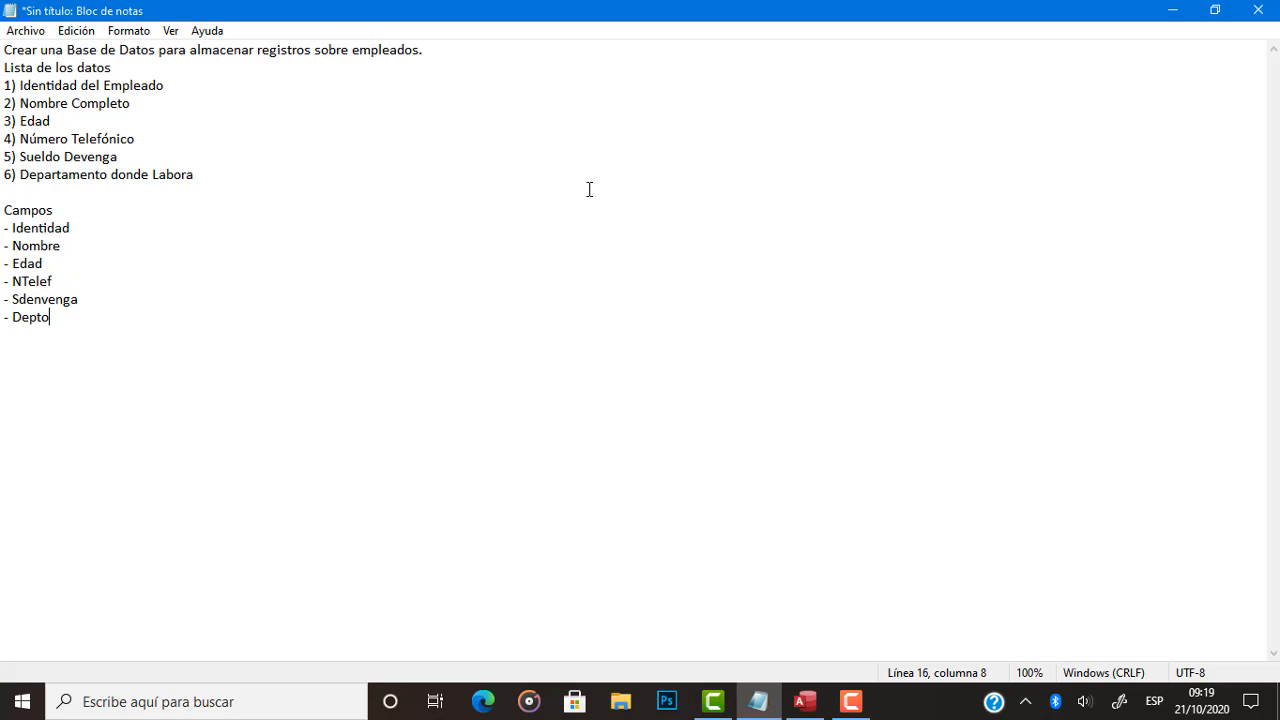
Highlight the list of fields under Campos from Depto back up to Identidad.
key("shift+Up")
key("shift+Up")
key("shift+Up")
key("shift+Up")
key("shift+Up")
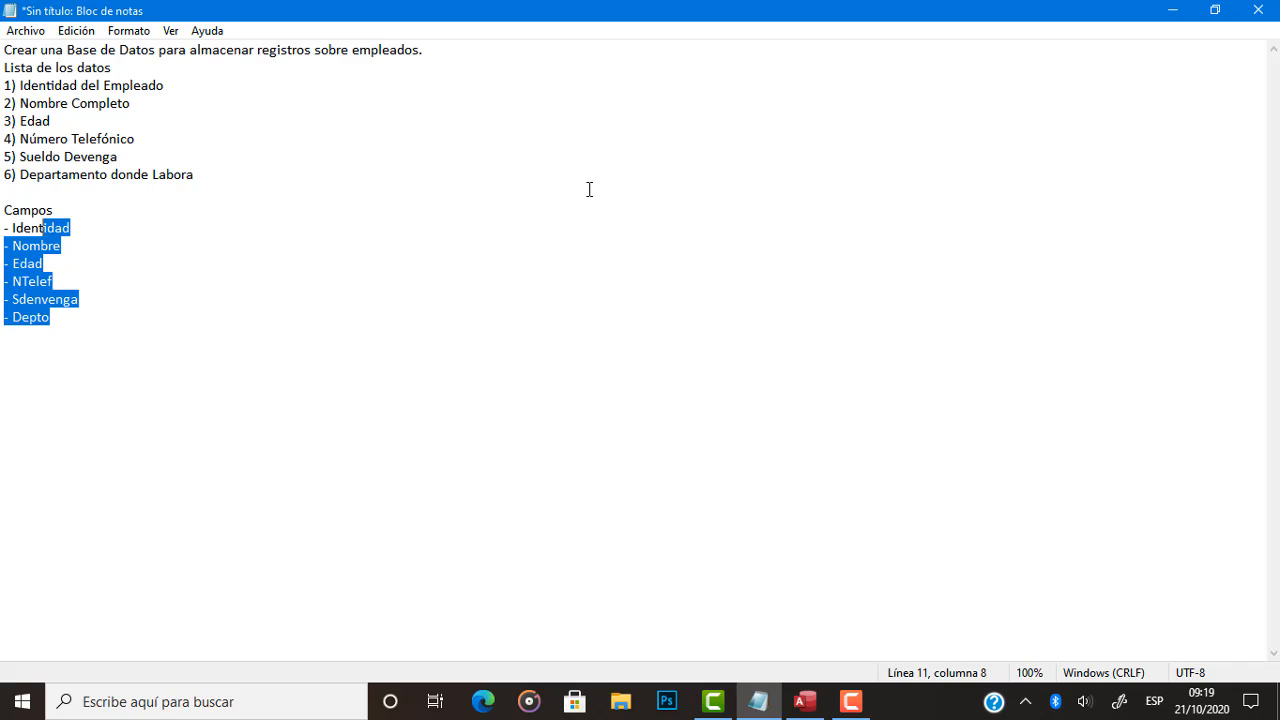
key("Left")
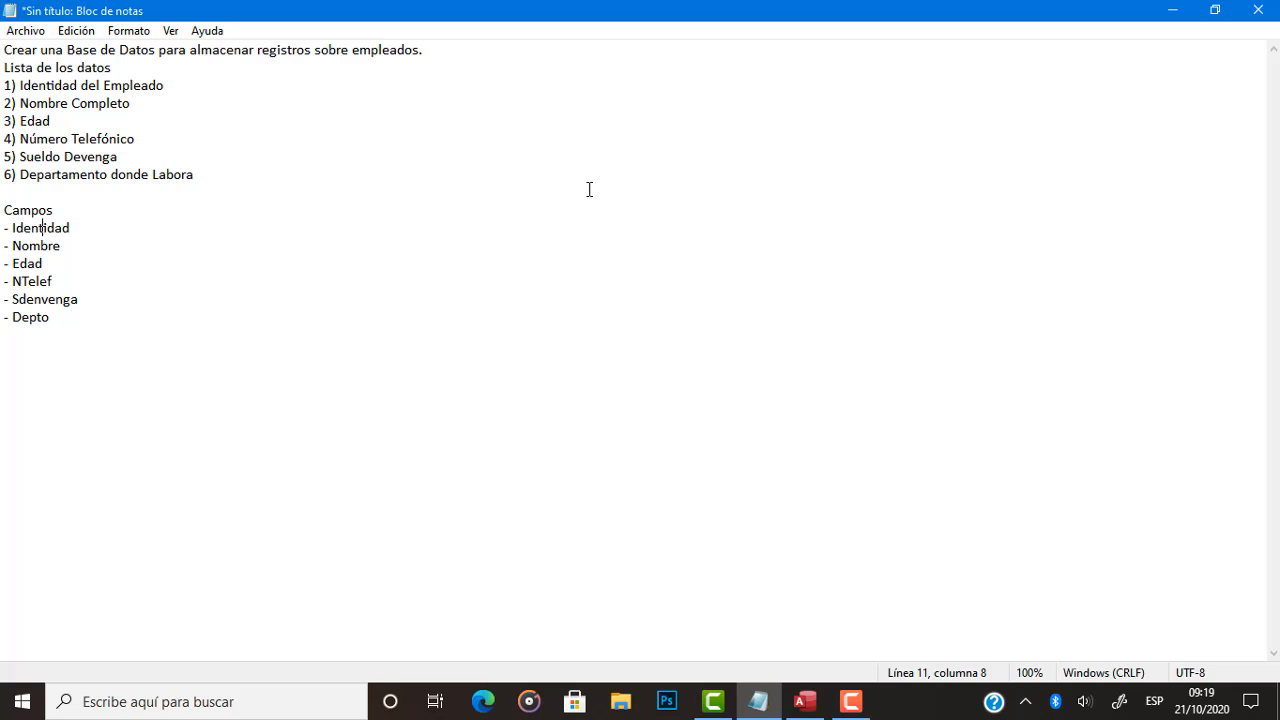
Insert a line above the Campos heading that reads "Tabla: Empleado".
key("Up")
key("Home")
key("Return")
key("Up")
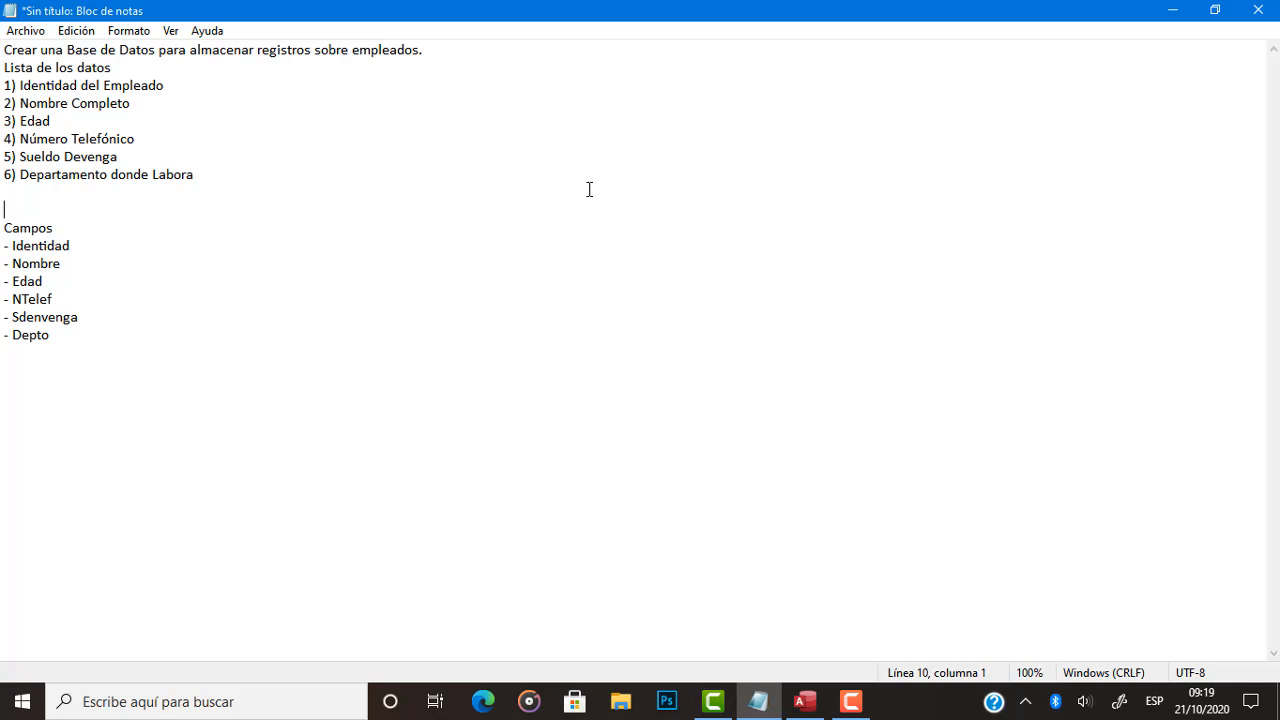
type("Tabla:m")
key("BackSpace")
type("Emple")
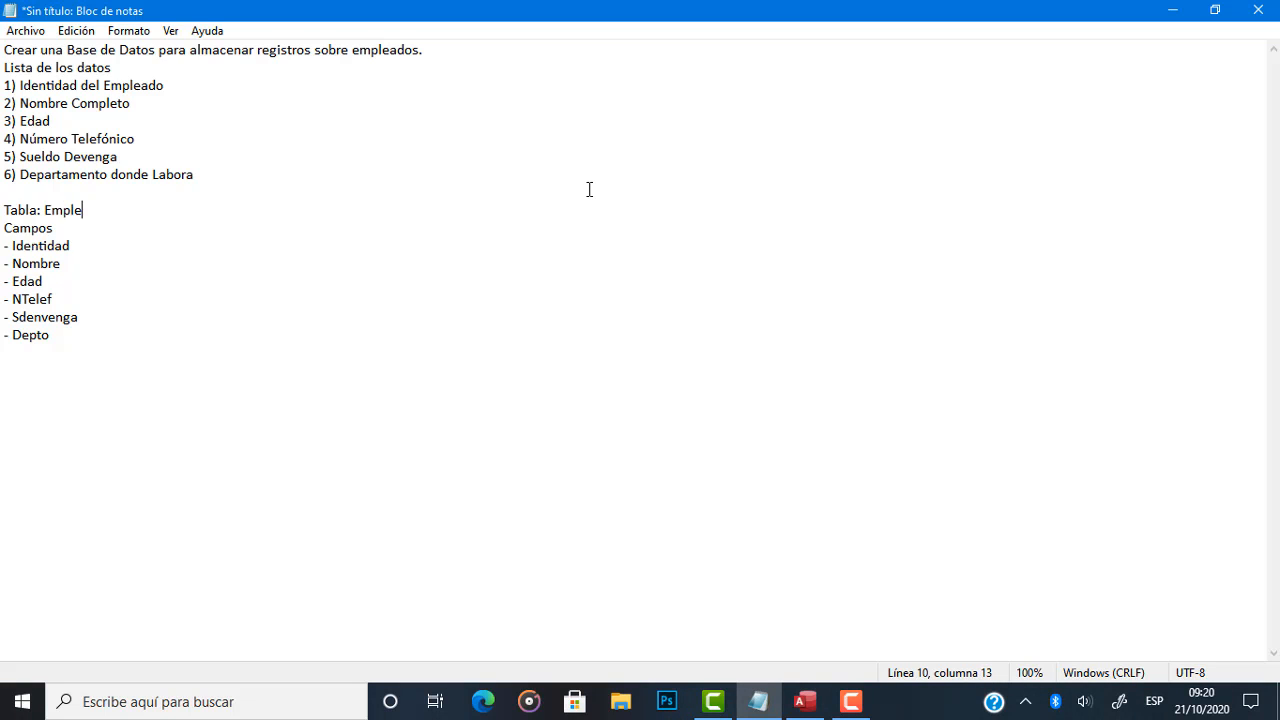
type("ado")
Replace the table name on the Tabla line with "Registros".
key("shift+Left")
key("shift+Left")
key("shift+Left")
key("shift+Left")
key("shift+Left")
key("shift+Left")
key("shift+Left")
key("shift+Left")
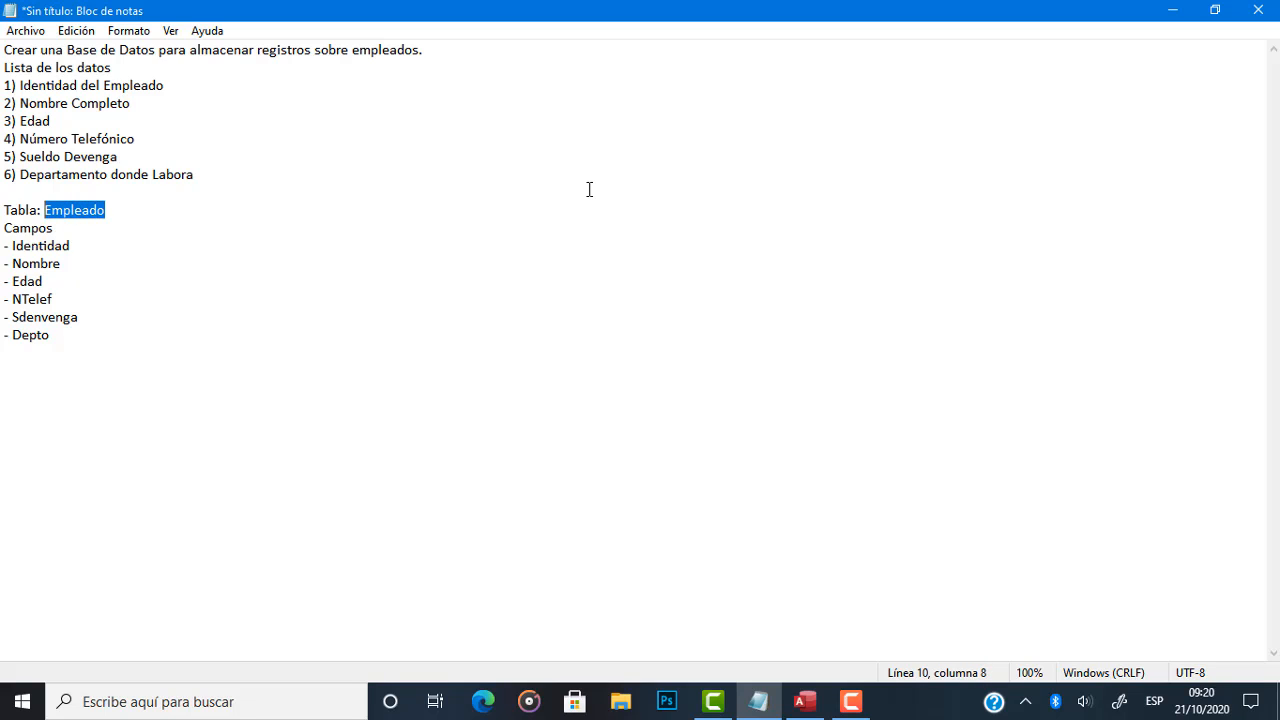
type("Registros")
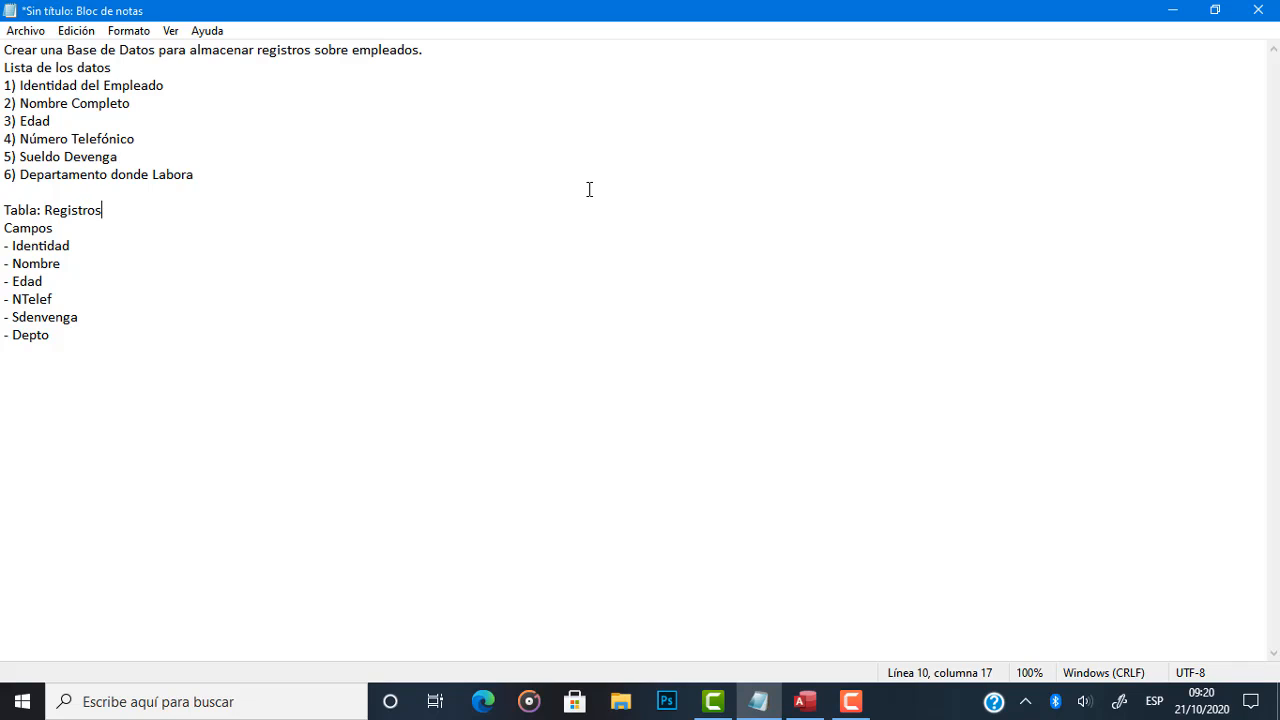
Go through the fields under Campos down to Depto and highlight them from the last one upwards.
key("Left")
key("Left")
key("Left")
key("Left")
key("Down")
key("Down")
key("Down")
key("Down")
key("Down")
key("Down")
key("Down")
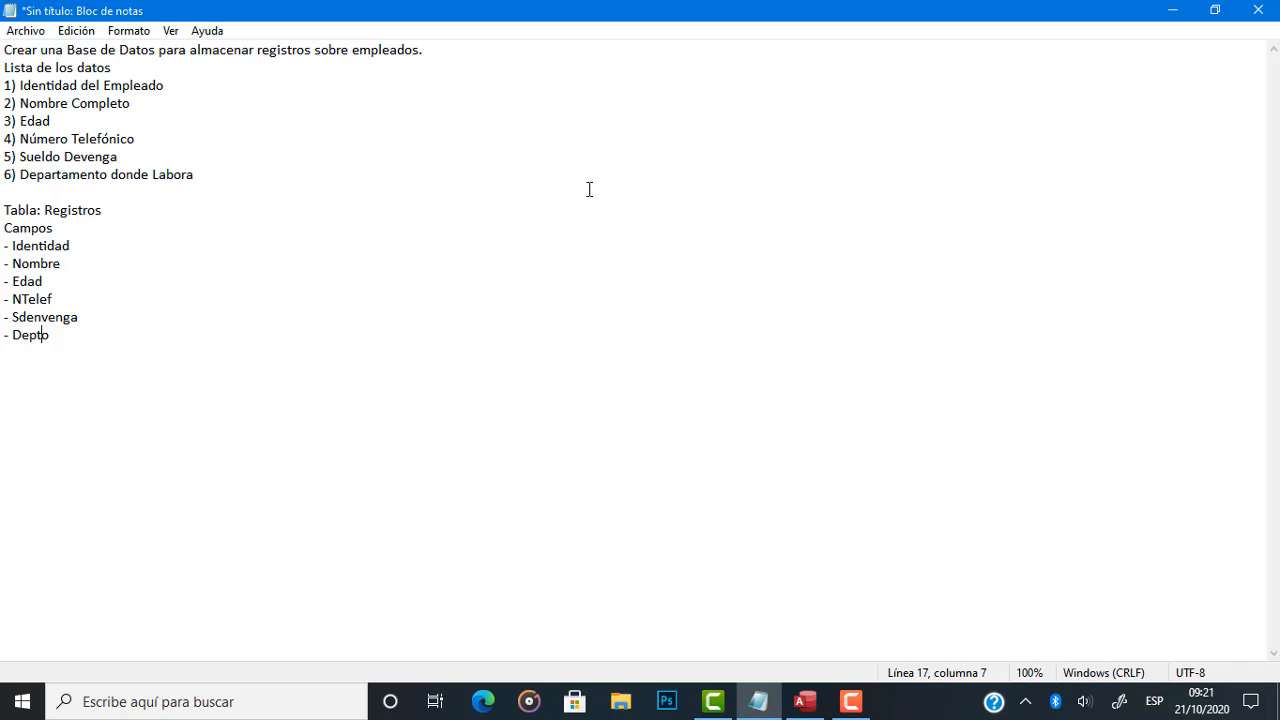
key("shift+Up")
key("shift+Up")
key("shift+Up")
key("shift+Up")
key("shift+Up")
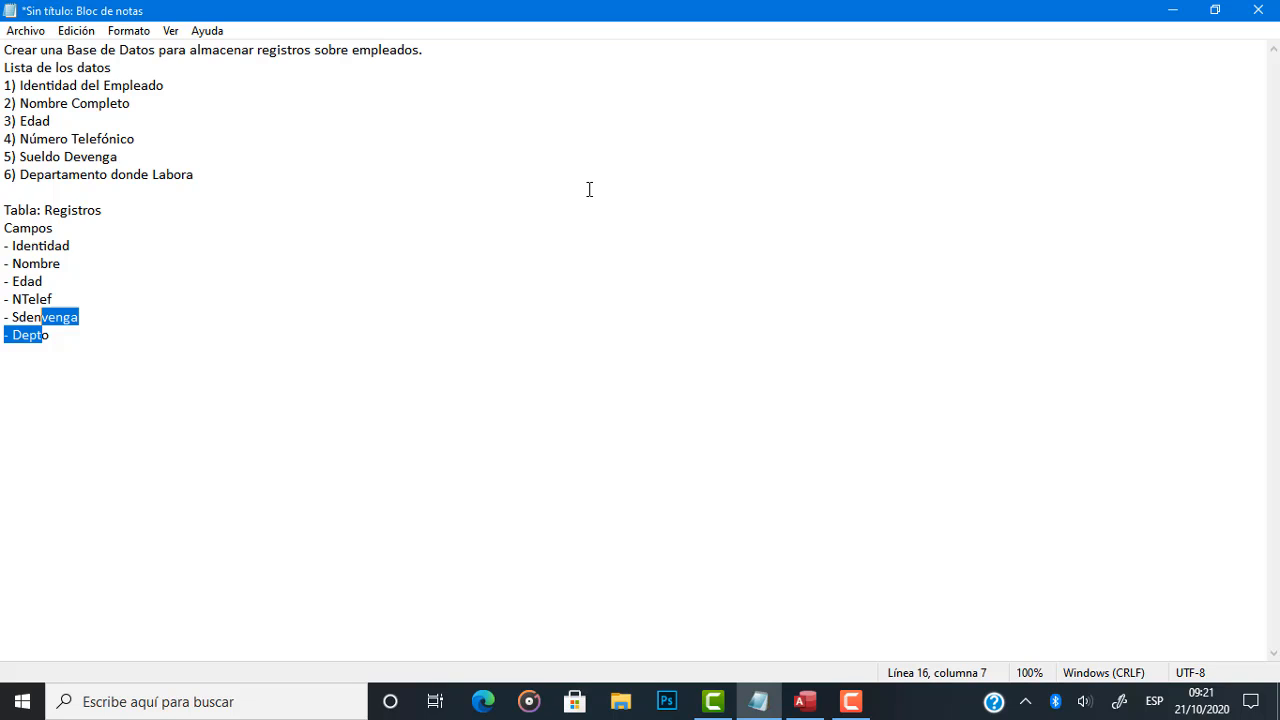
key("Down")
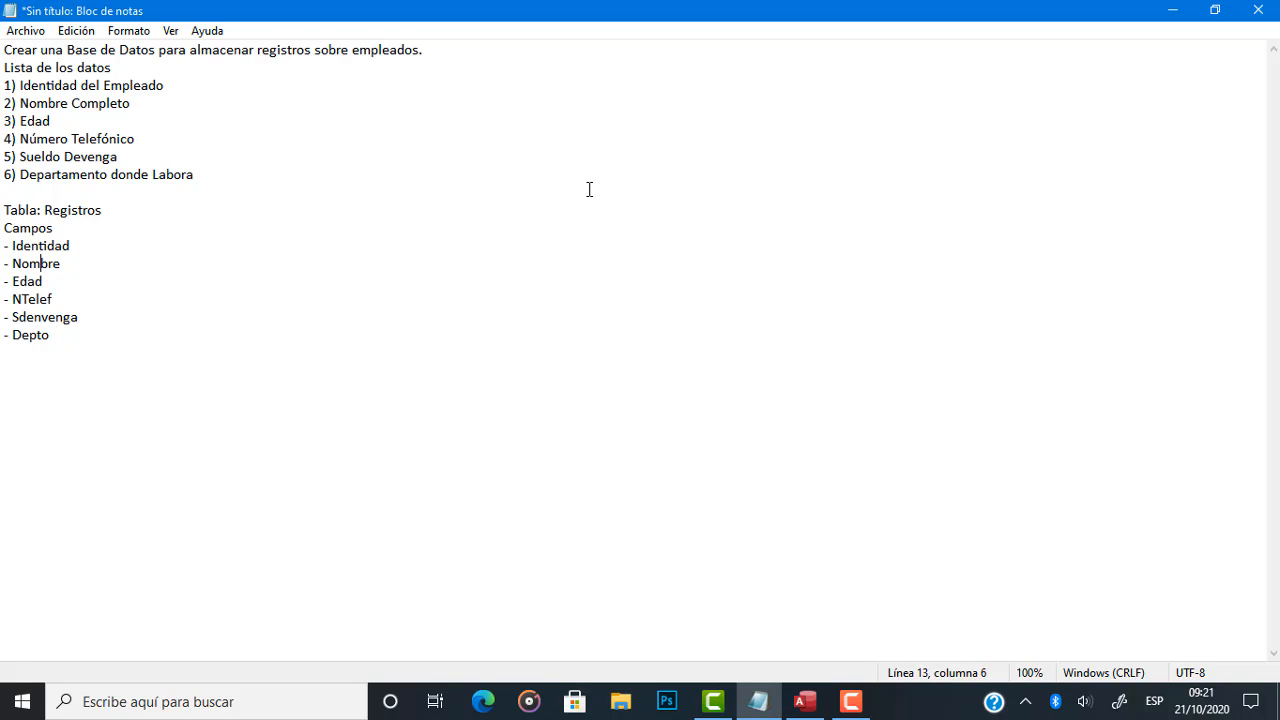
Mark the Identidad field with an asterisk in front of its name.
key("Up")
key("Left")
key("Left")
type("*")
Highlight the field entries from Identidad downwards to review the ones that follow it.
key("shift+Down")
key("shift+Down")
key("shift+Down")
key("shift+Down")
key("shift+Down")
key("shift+Down")
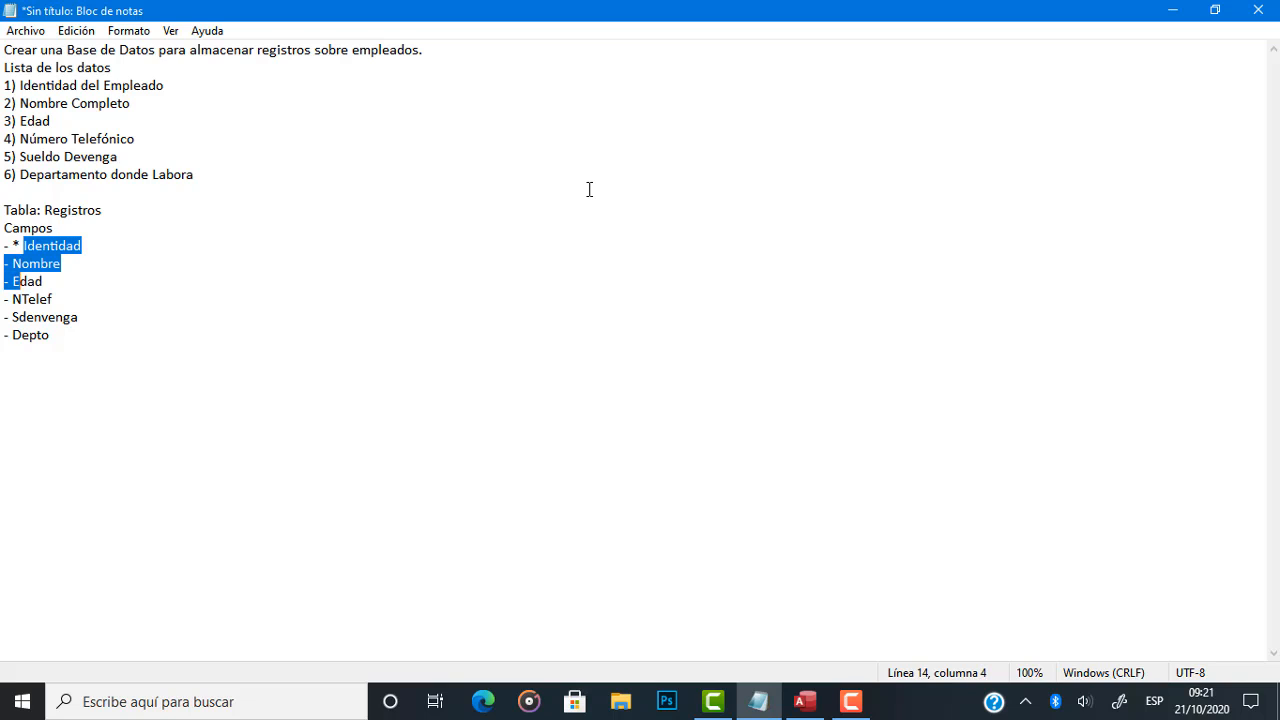
key("Up")
key("Up")
key("Up")
key("Up")
key("Up")
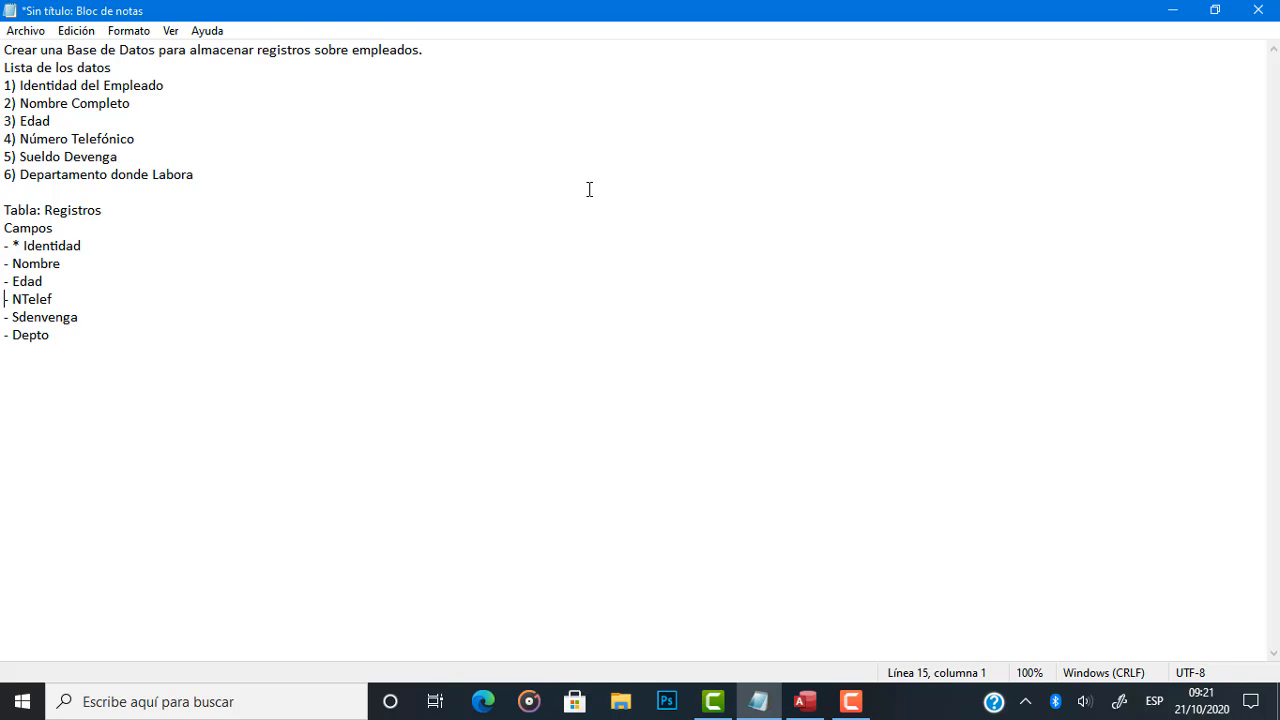
key("Right")
key("Right")
key("Right")
key("Right")
key("Right")
key("Right")
key("Right")
key("Right")
key("Up")
key("Right")
key("Right")
key("Right")
key("Right")
key("Left")
type(":")
key("BackSpace")
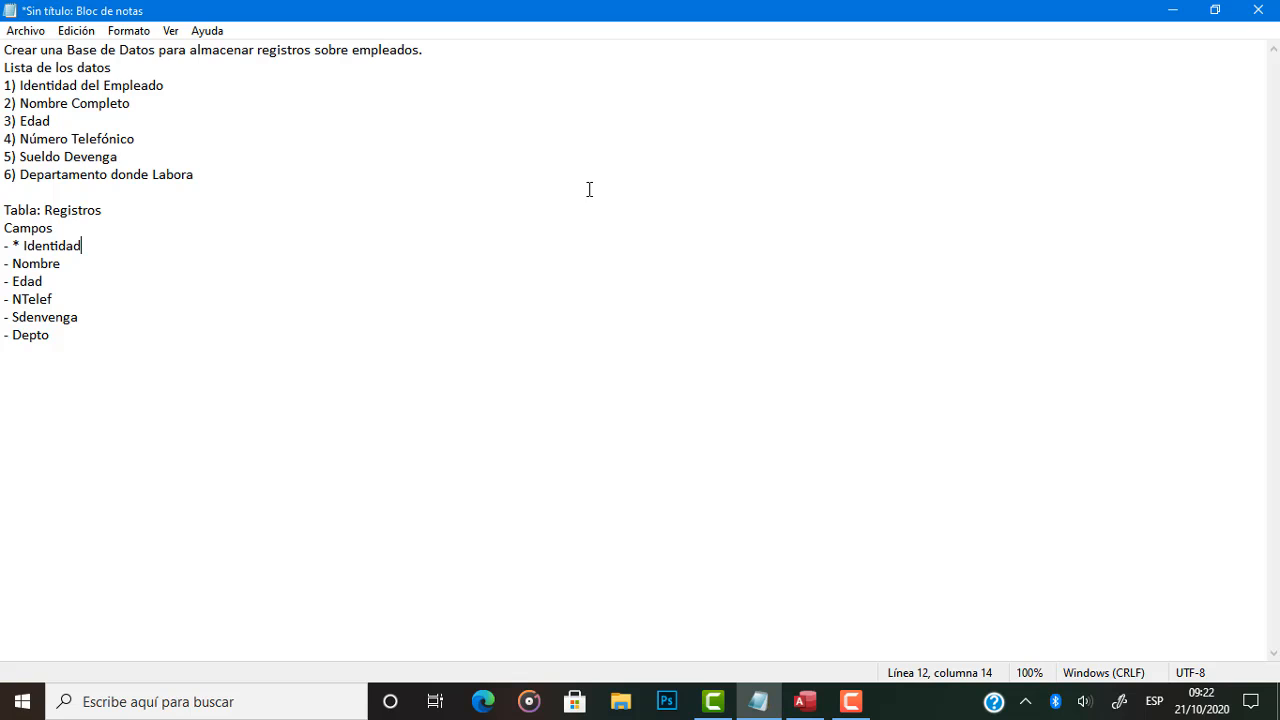
Switch to Access, start a blank database and open the dialog for choosing its file location.
left_click(806, 700)
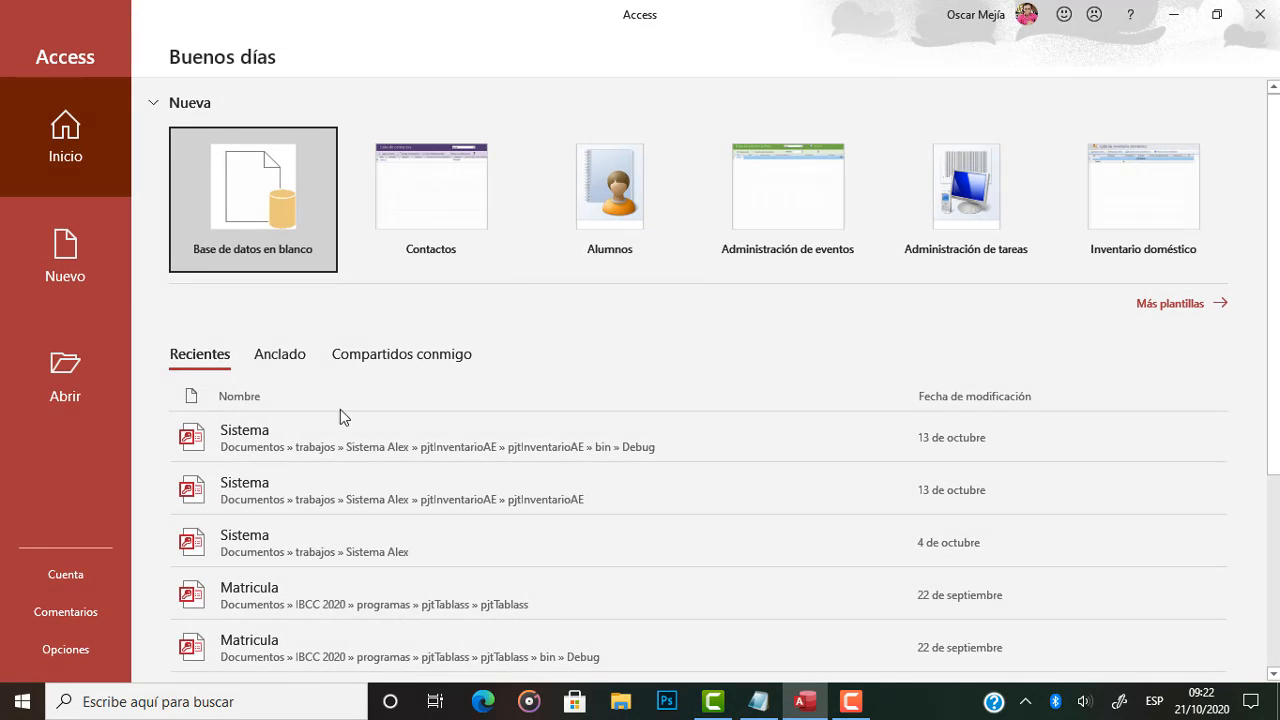
left_click(241, 203)
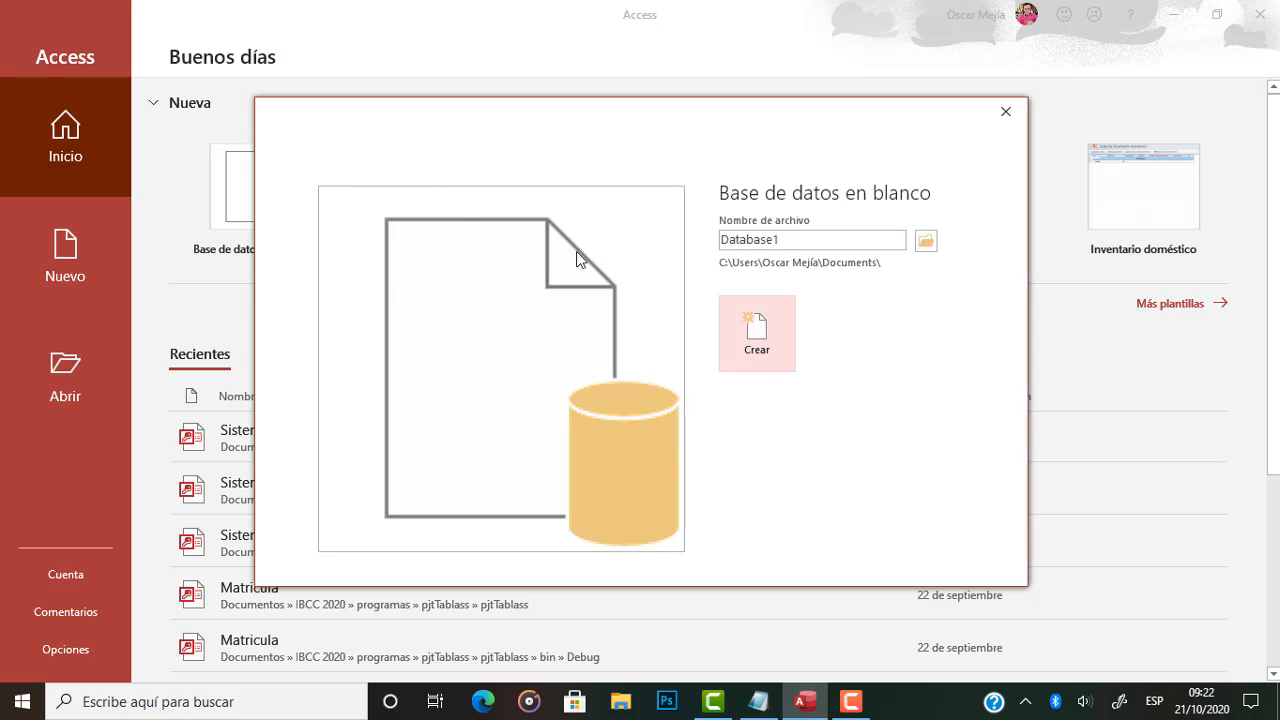
left_click(925, 243)
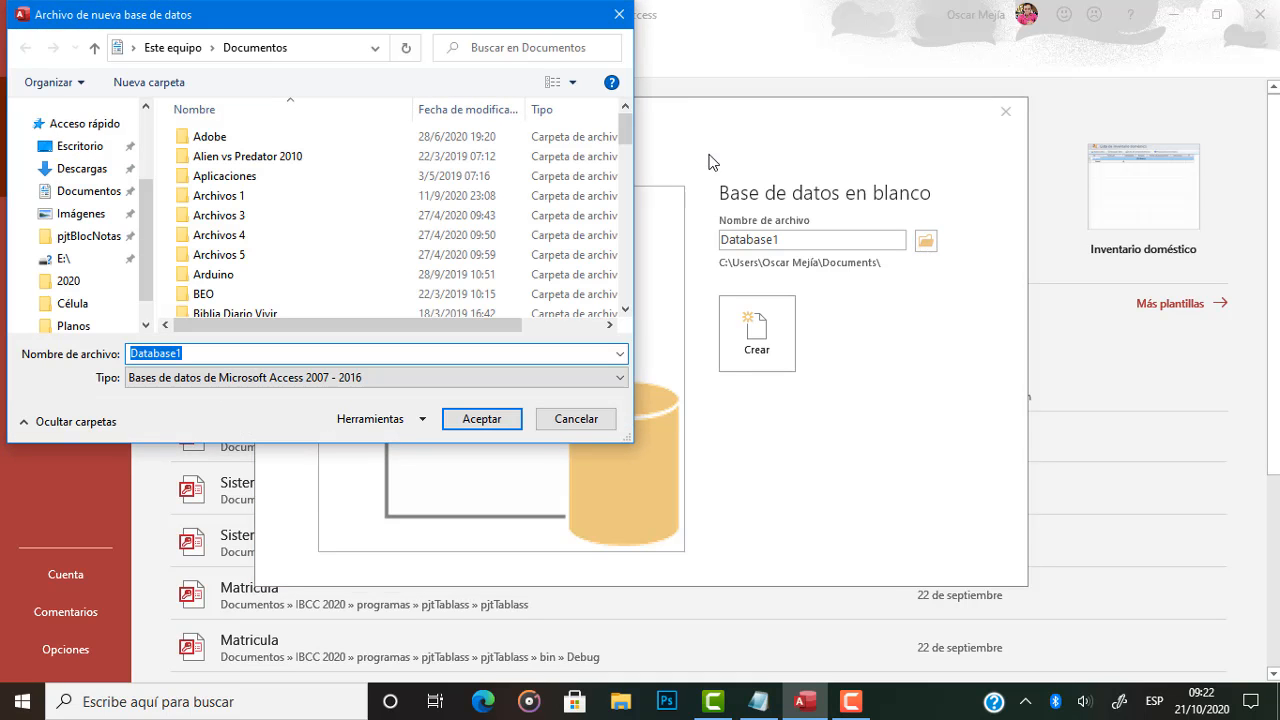
Choose the folder IBCC 2020 > II Semestre > Clases Virtuales > Programación II inside Documentos for the new database.
left_click_drag(622, 137, 622, 215)
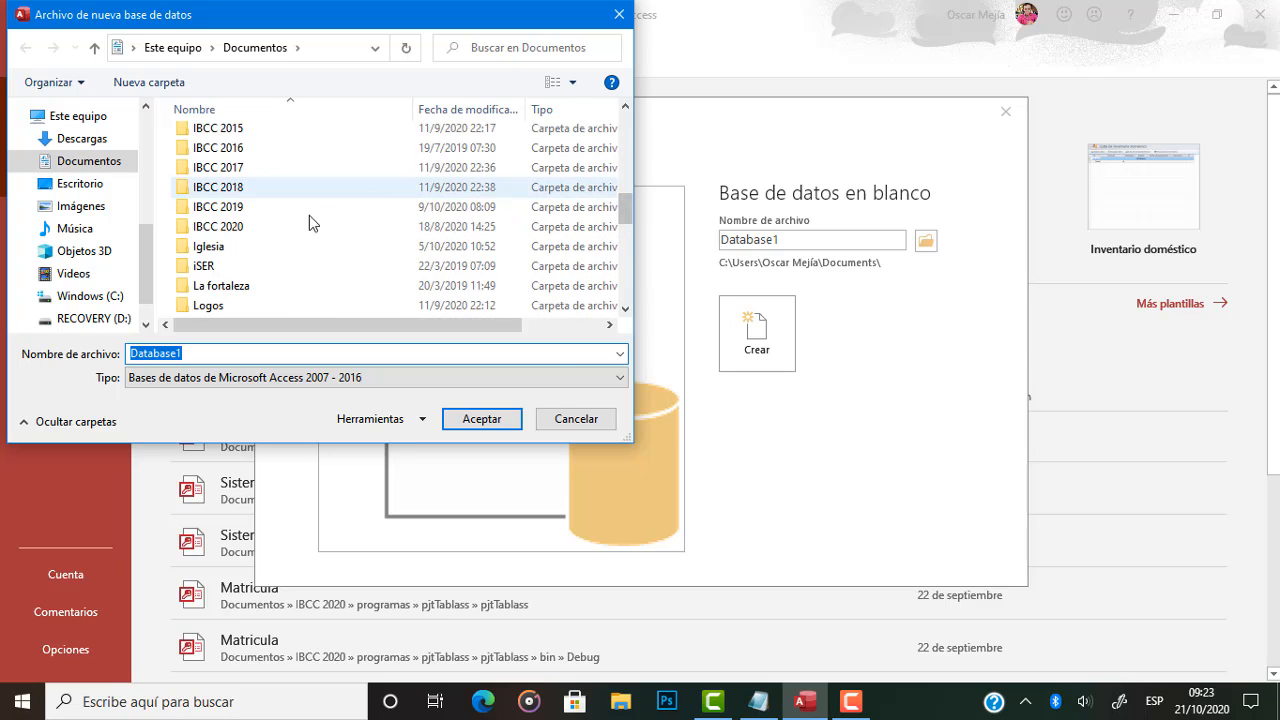
left_click(289, 226)
double_click(289, 227)
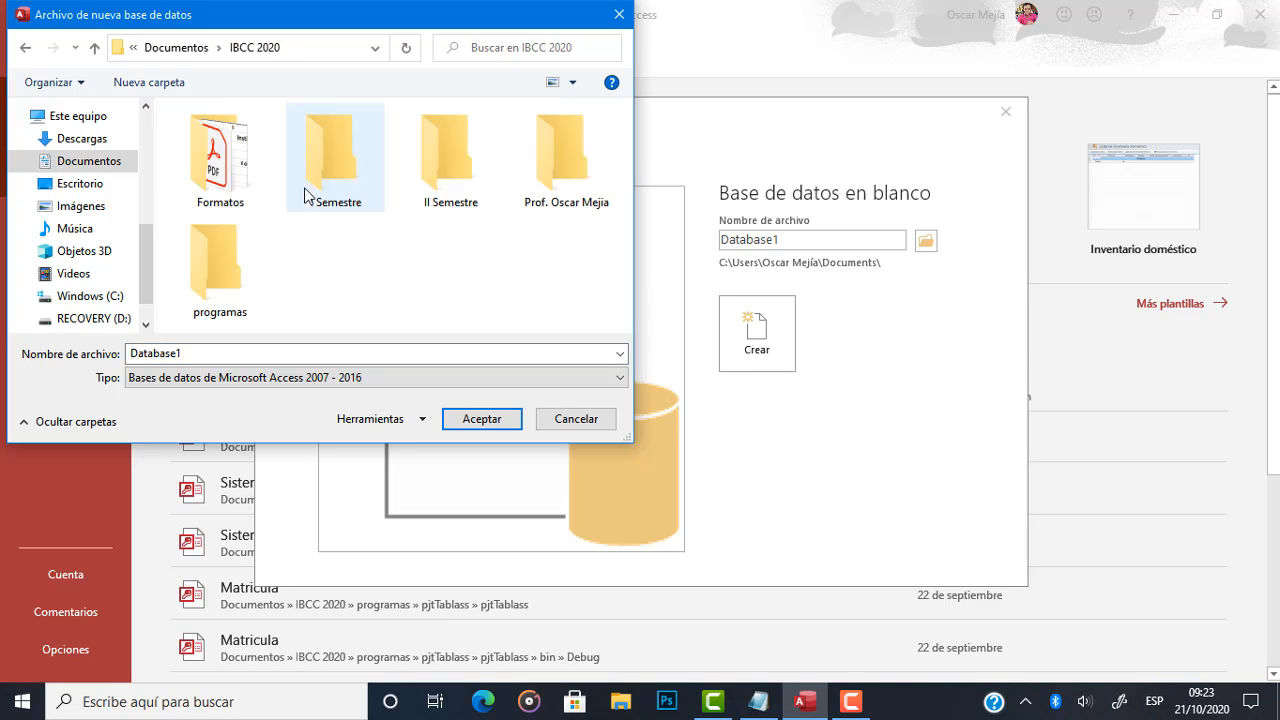
double_click(446, 189)
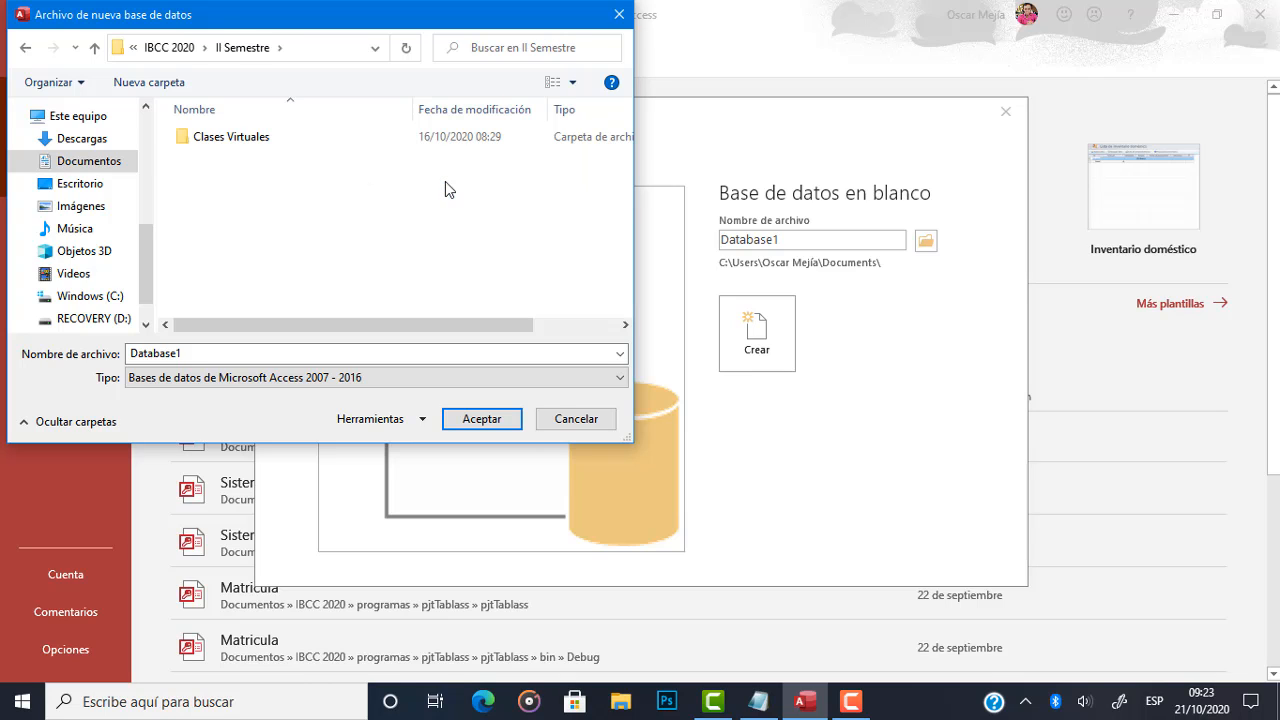
left_click(230, 150)
double_click(230, 145)
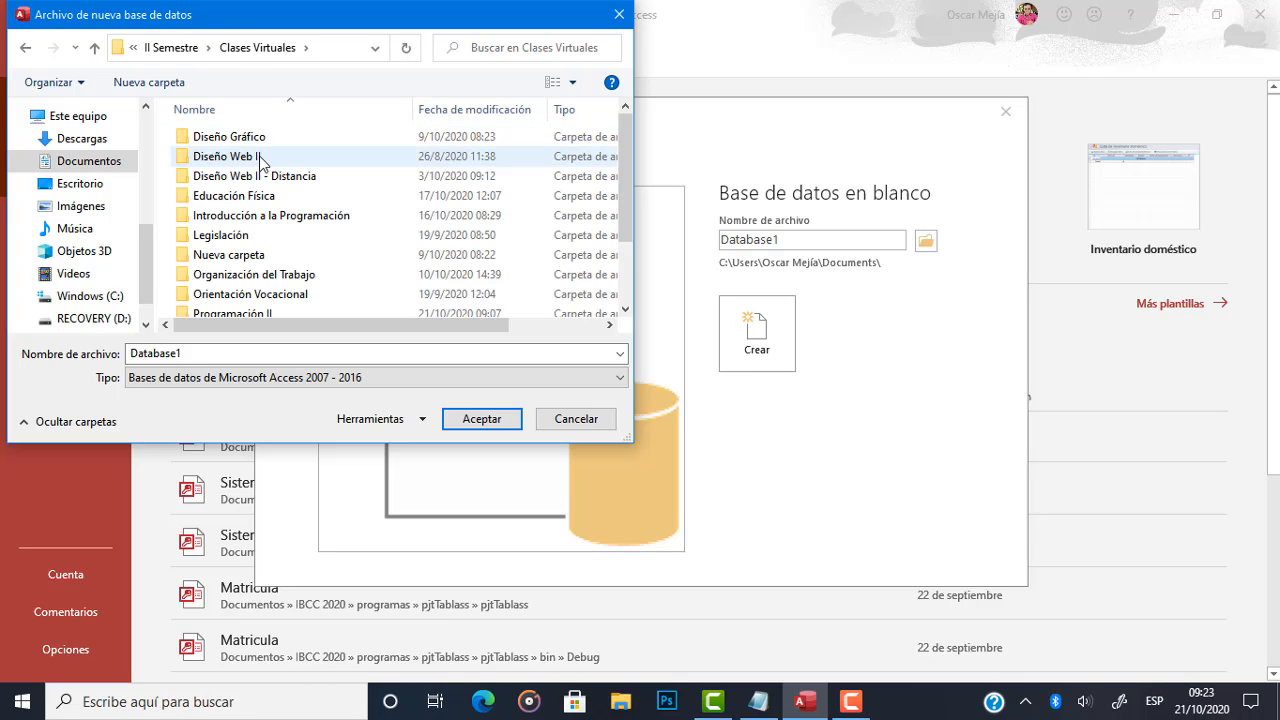
double_click(255, 312)
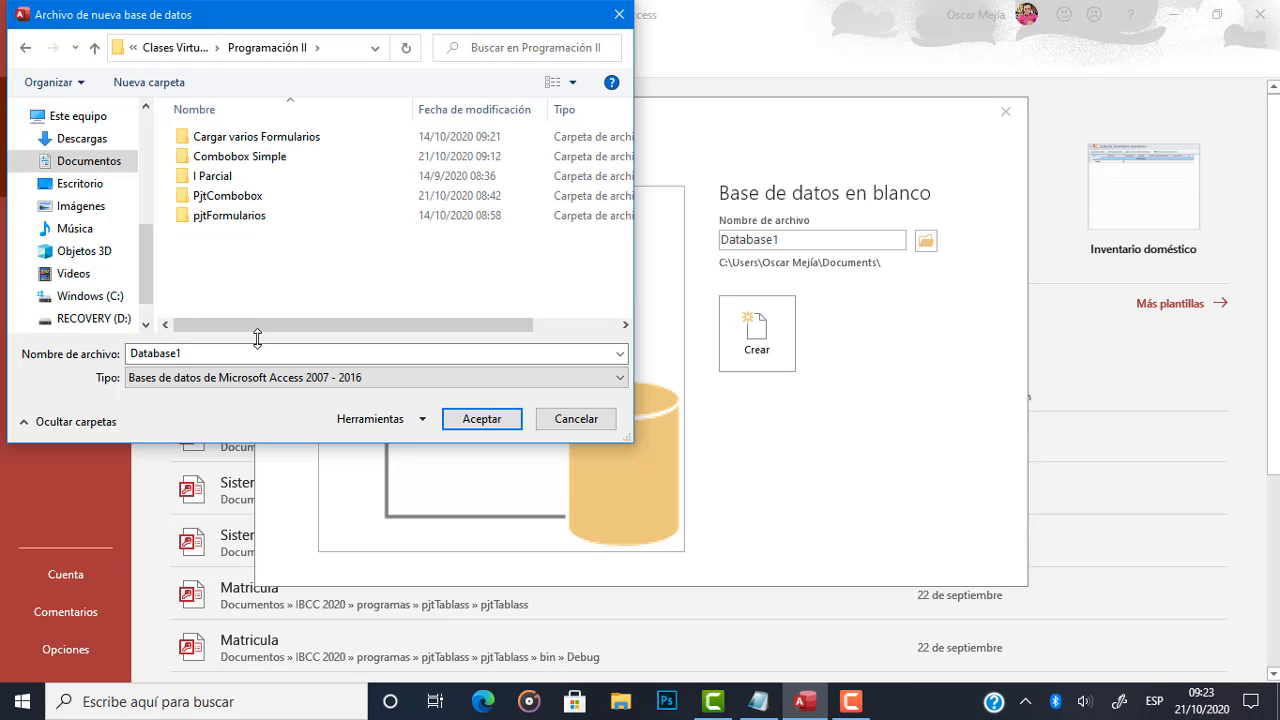
Name the database file Empleados, set its type to Microsoft Access (formato 2002-2003) and accept the file settings.
double_click(258, 359)
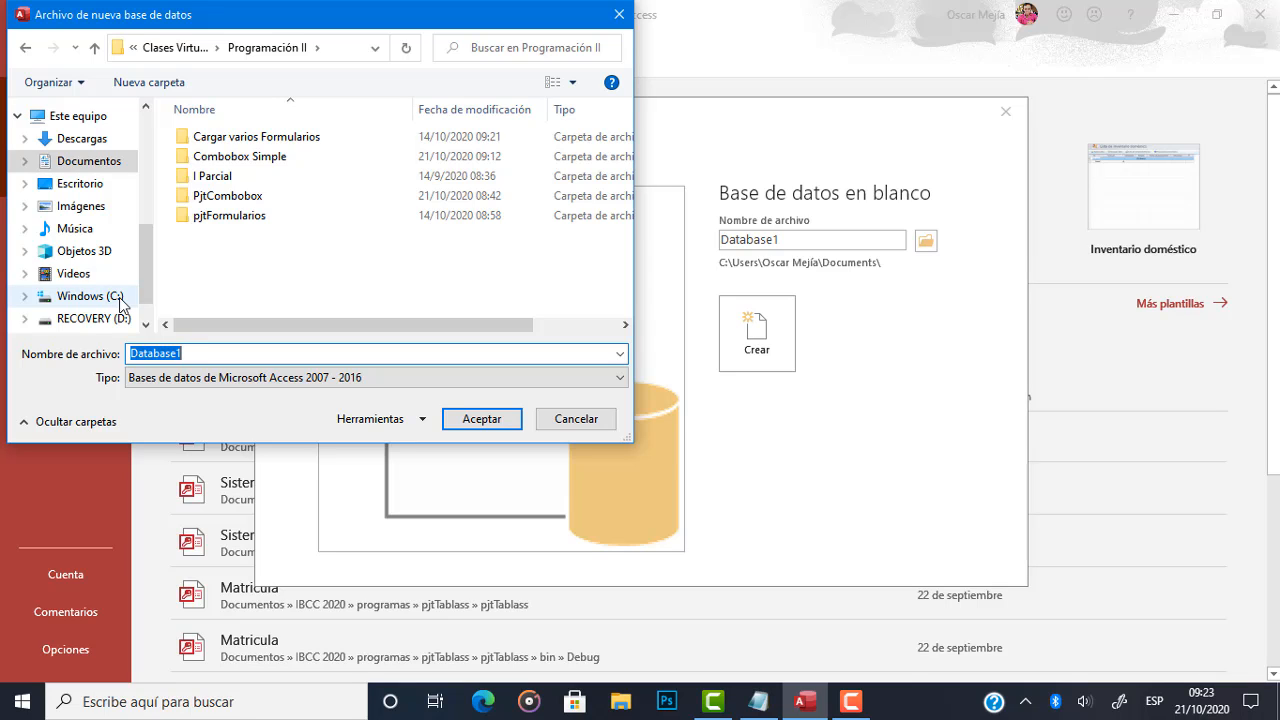
type("Empleados")
left_click(330, 379)
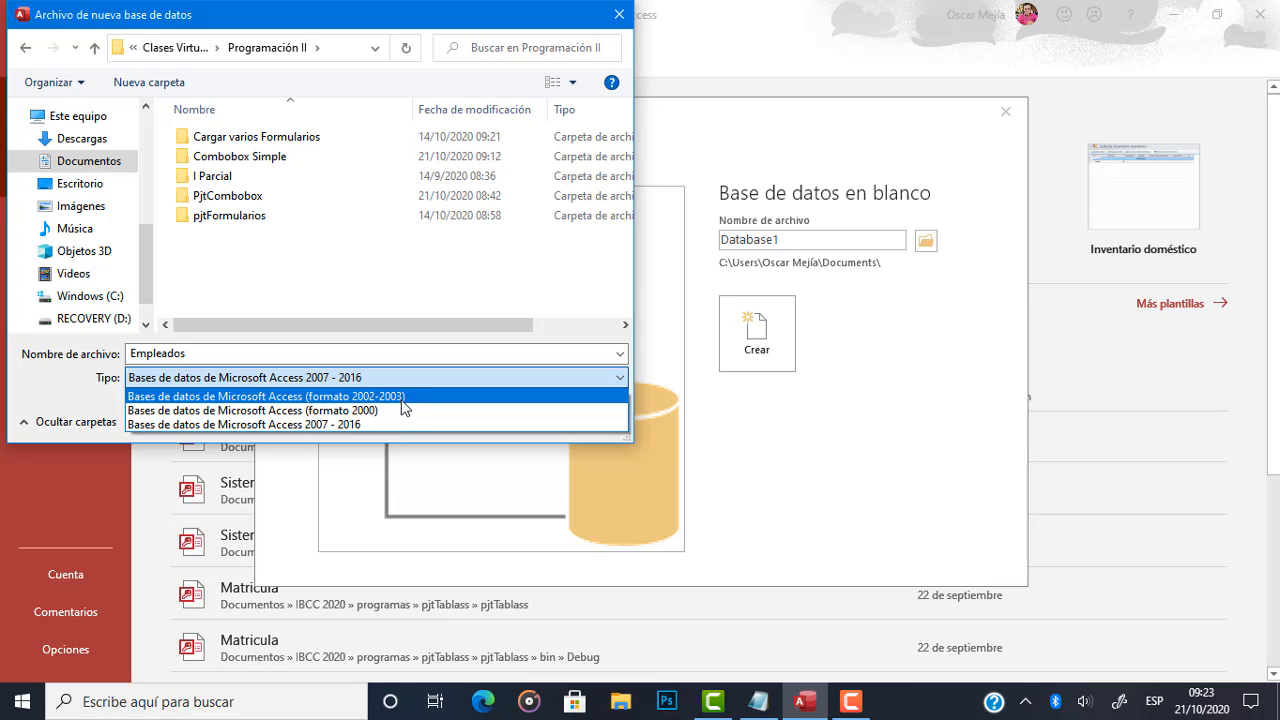
left_click(401, 400)
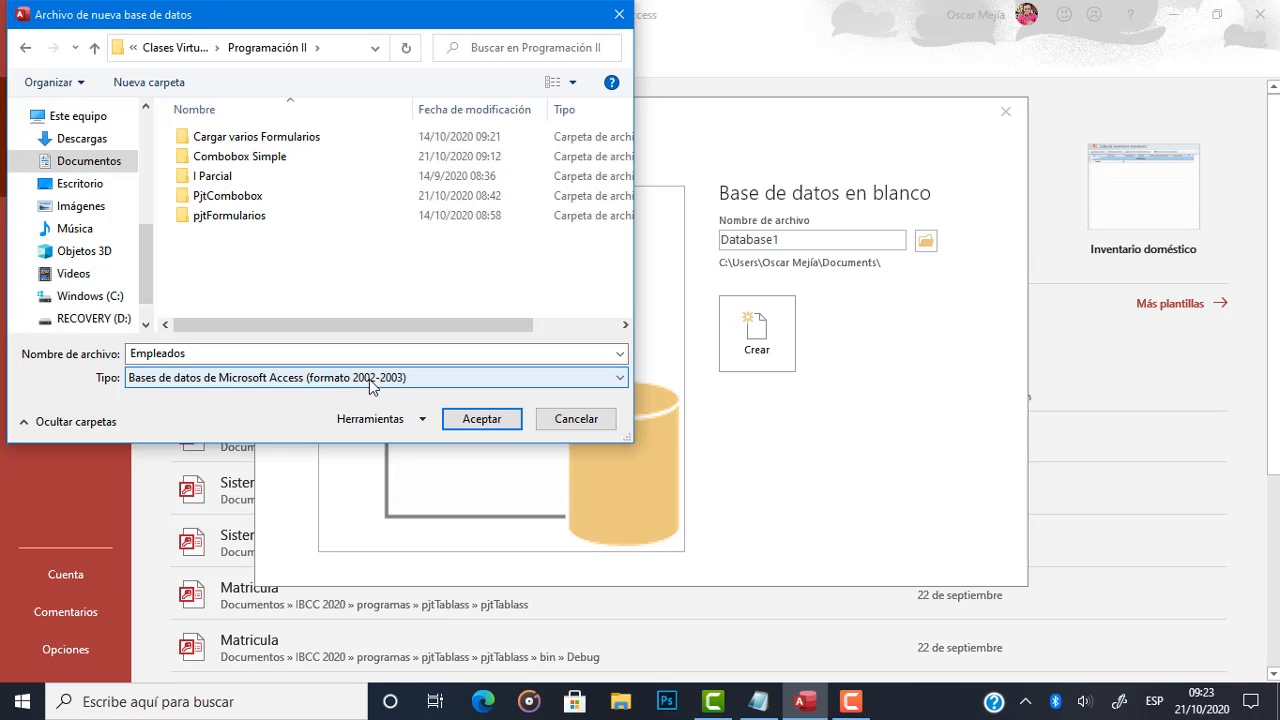
left_click(469, 421)
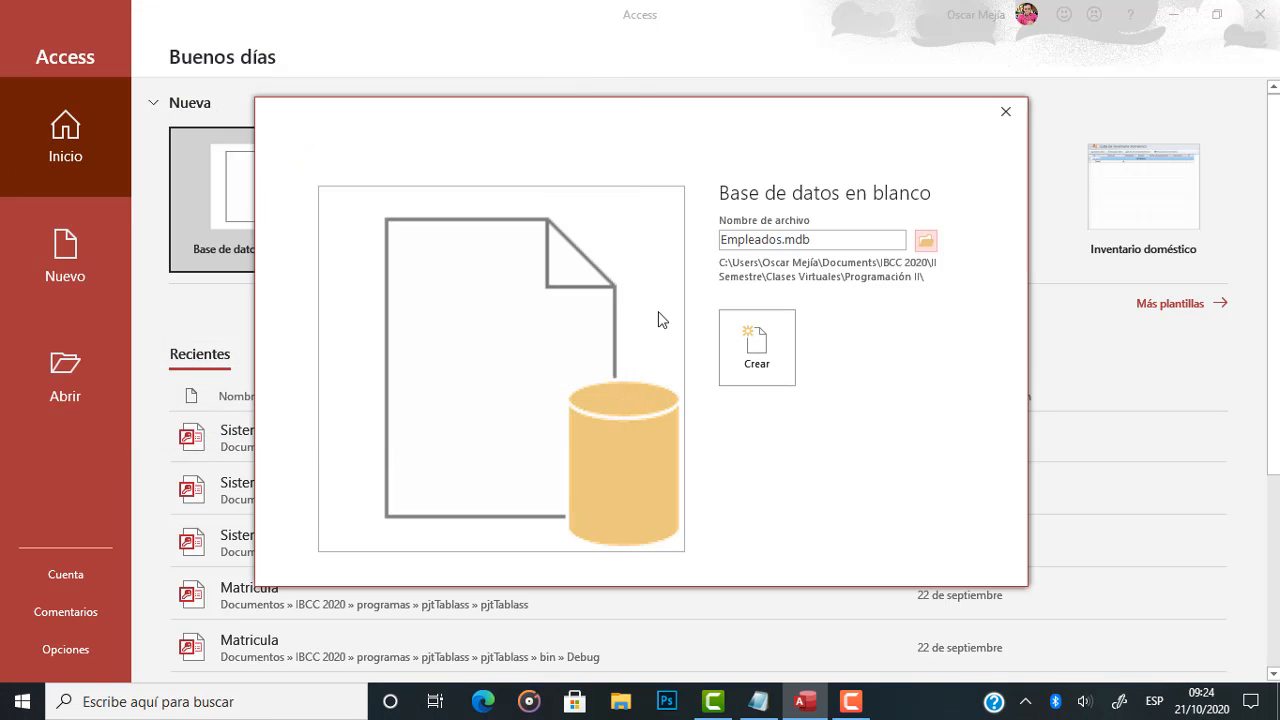
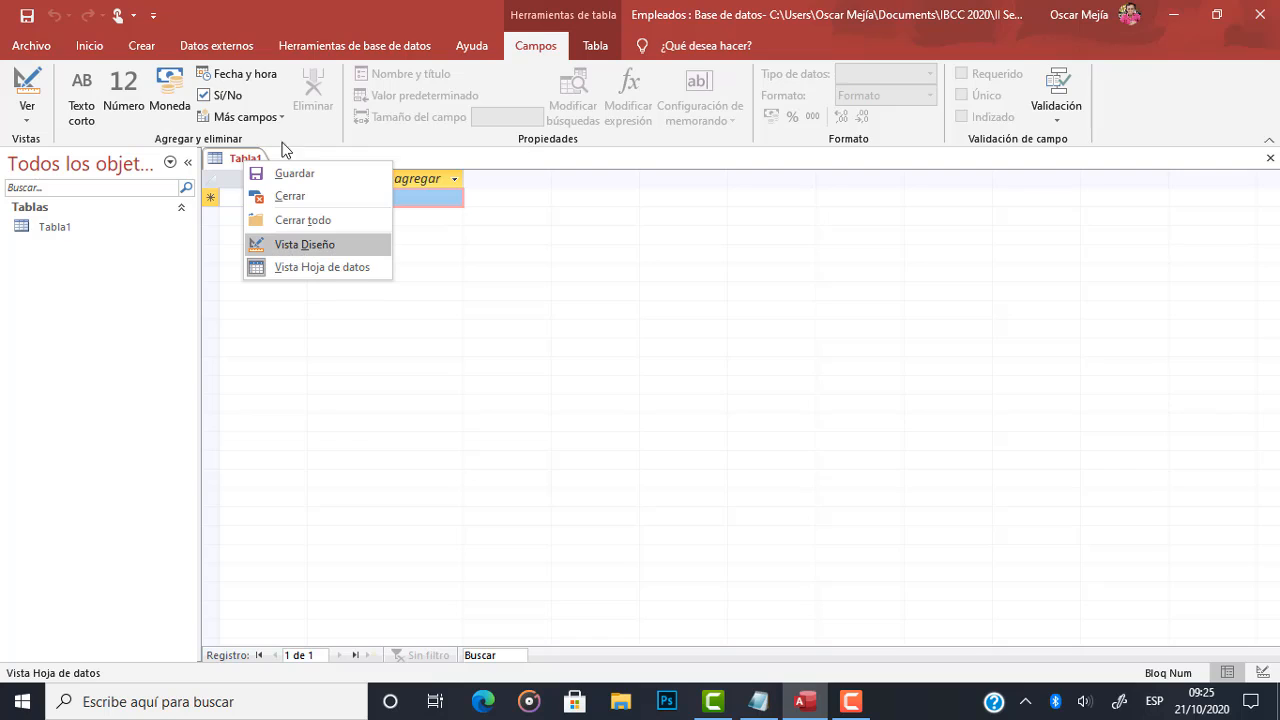
Switch Tabla1 to design view and save the table under the name Registros taken from the note.
left_click(258, 9)
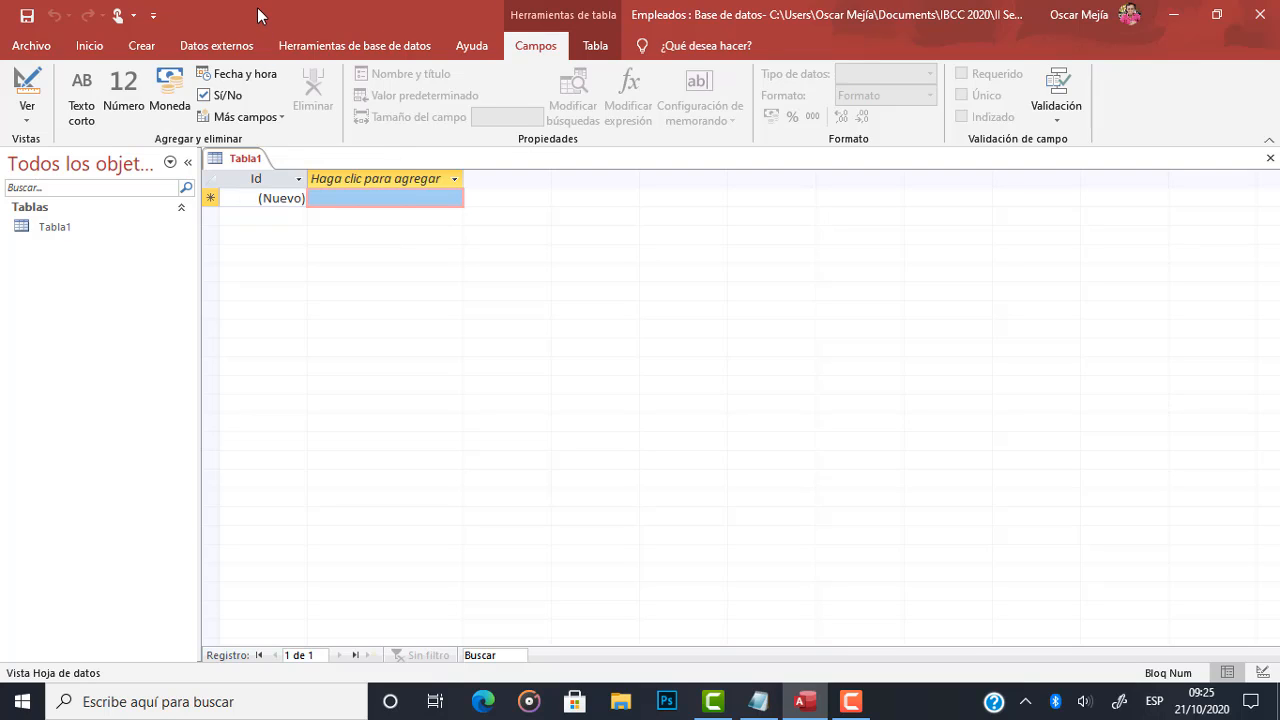
left_click(30, 90)
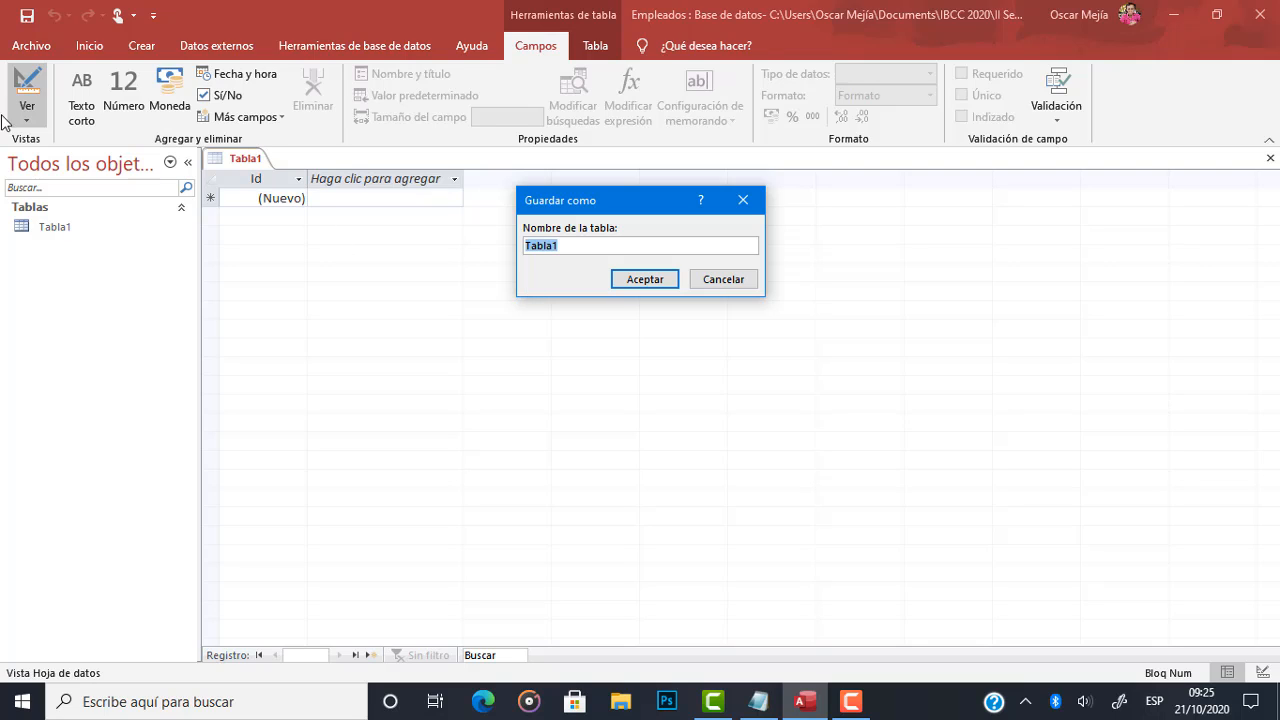
left_click(591, 243)
left_click_drag(591, 243, 501, 242)
left_click(758, 701)
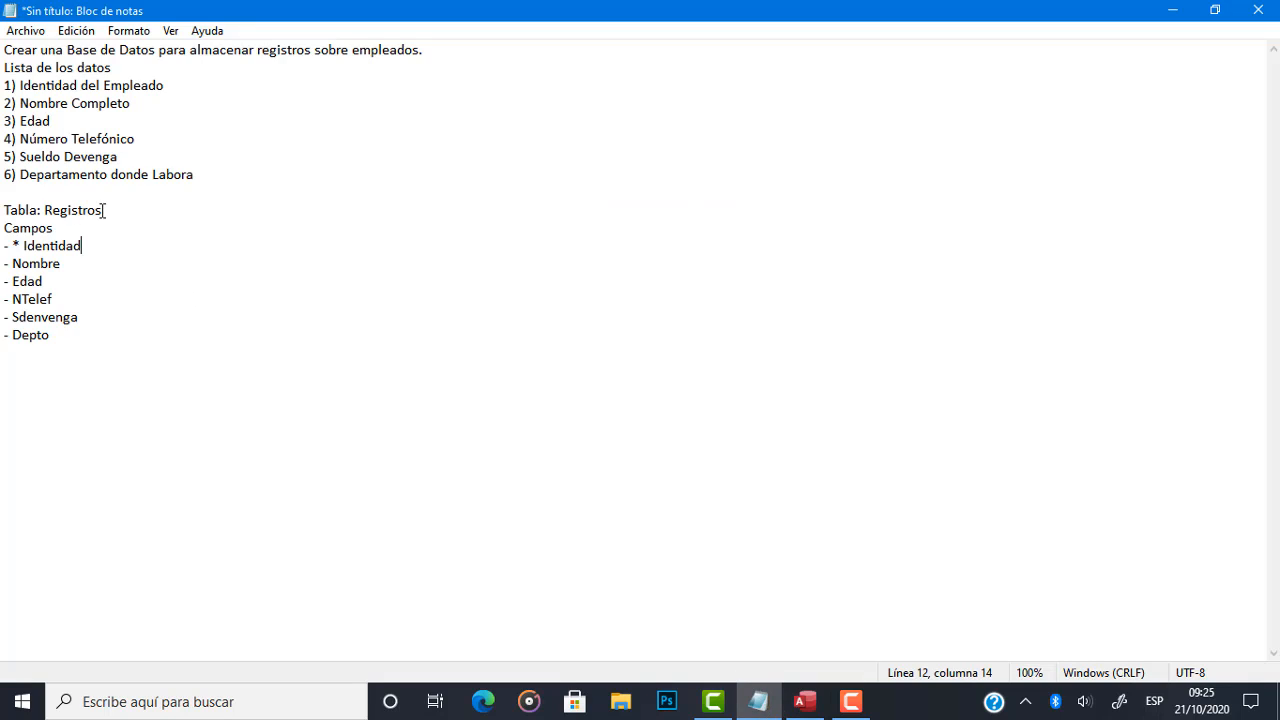
left_click_drag(102, 210, 46, 207)
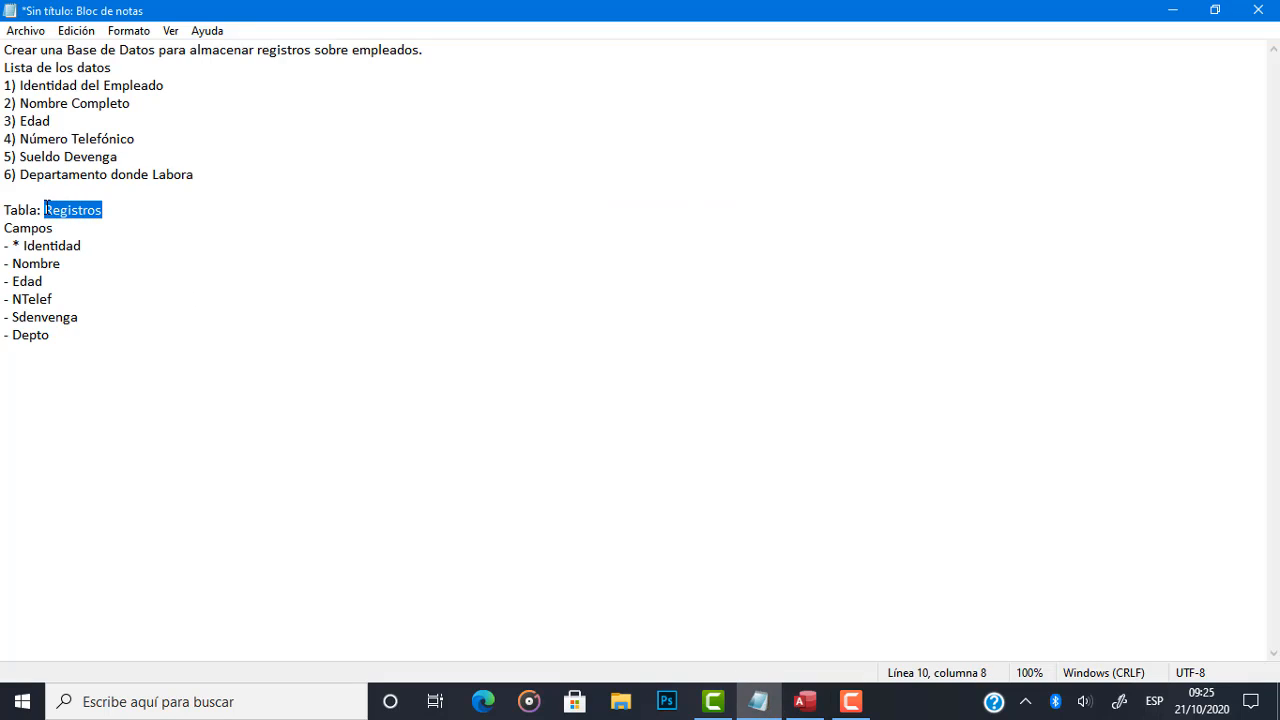
left_click(805, 701)
type("Regs")
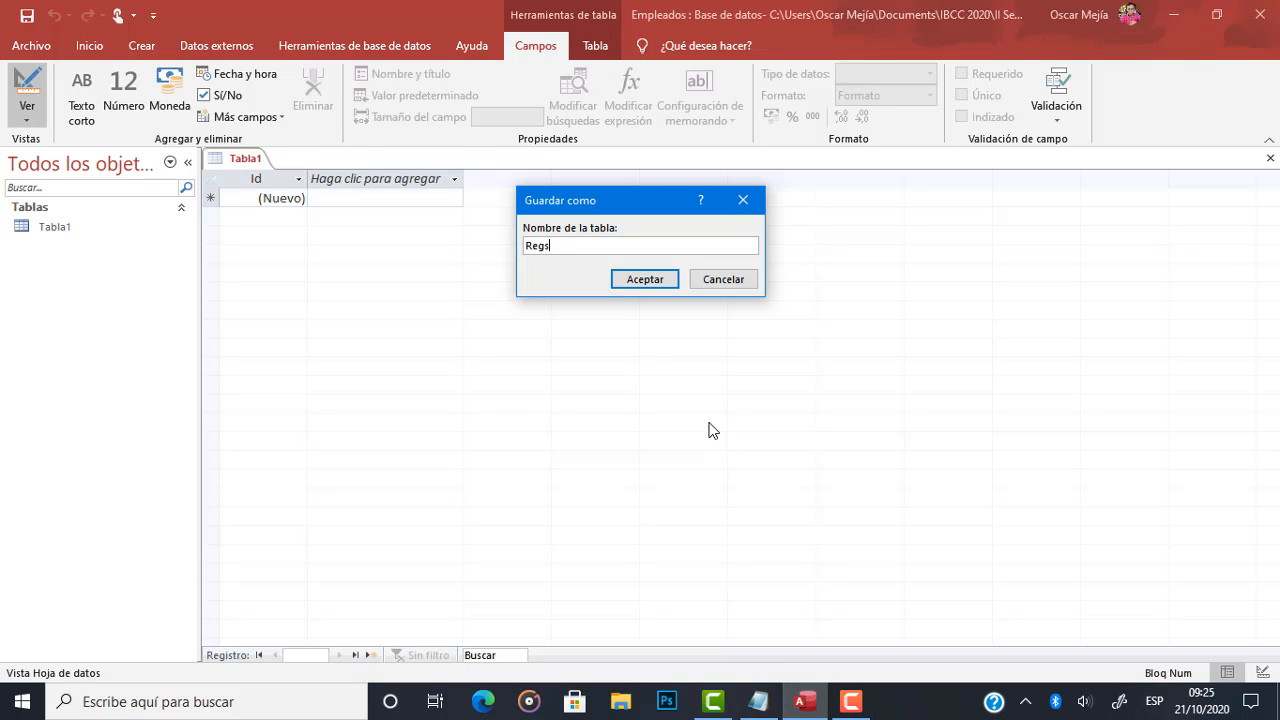
key("BackSpace")
type("istros")
left_click(639, 283)
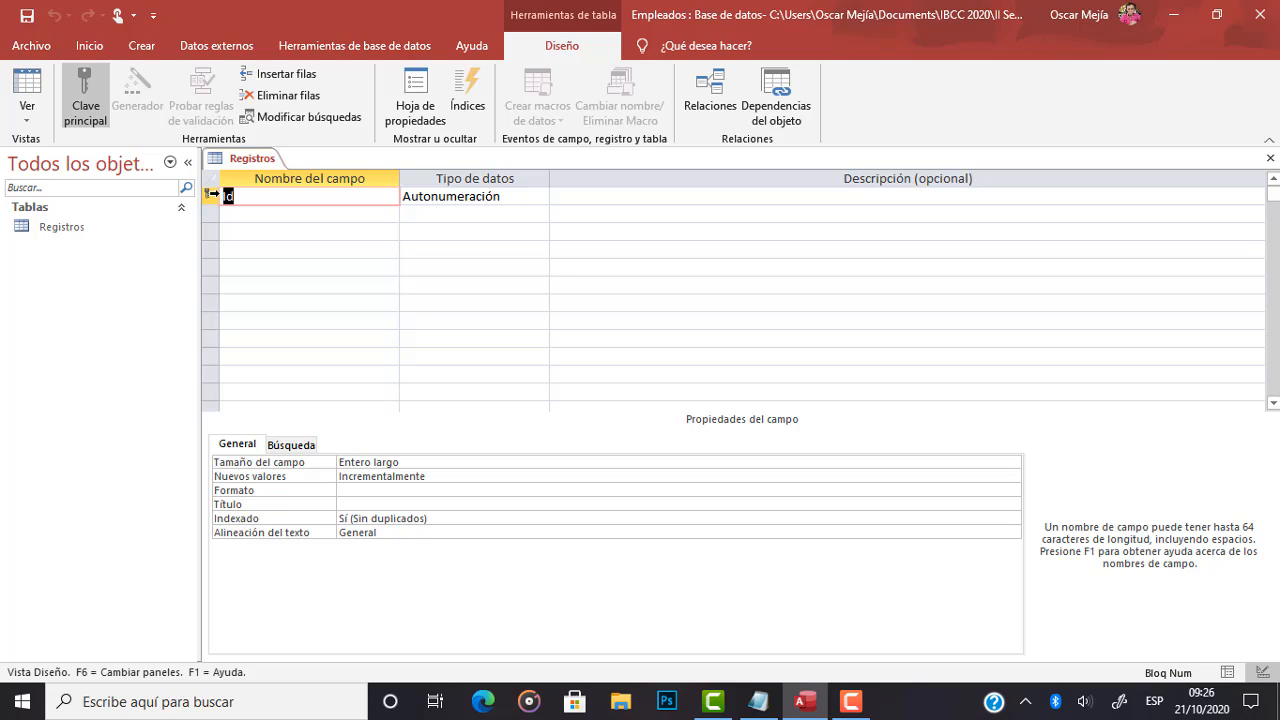
Rename the Id field of the Registros table as Identidad, matching the key field listed in the note.
left_click(247, 195)
left_click(779, 706)
left_click_drag(24, 245, 88, 247)
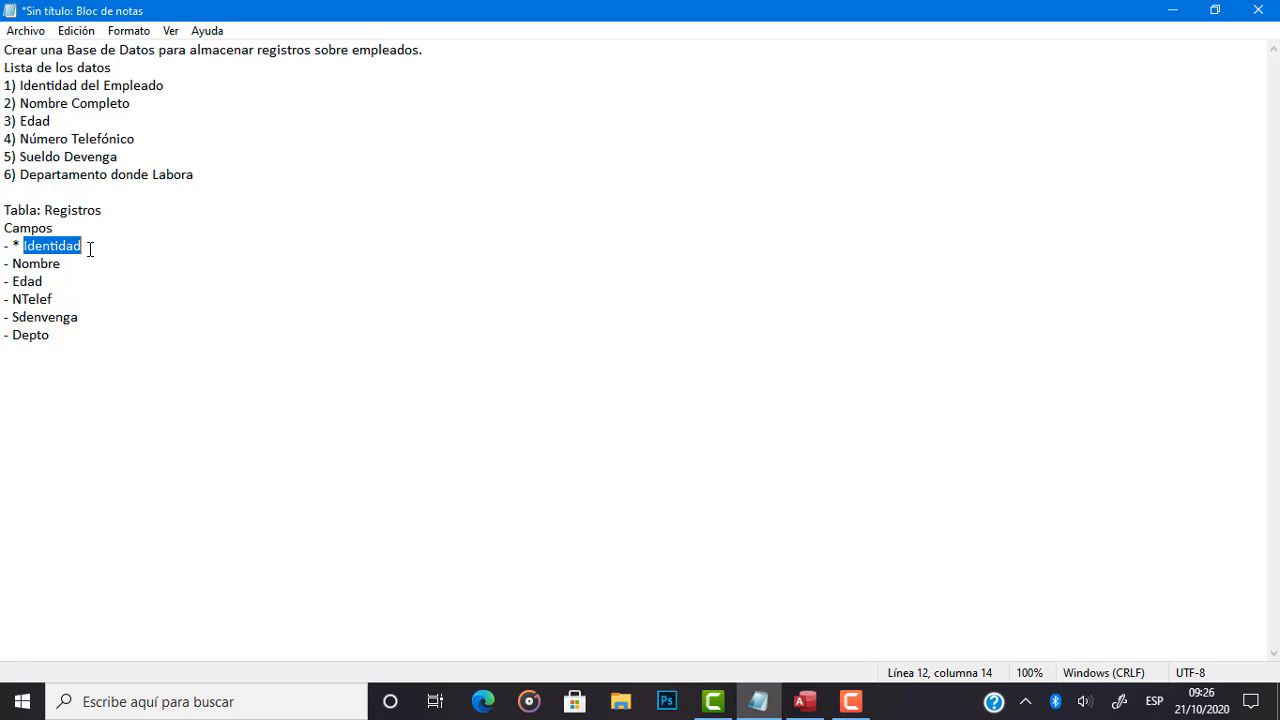
left_click(805, 701)
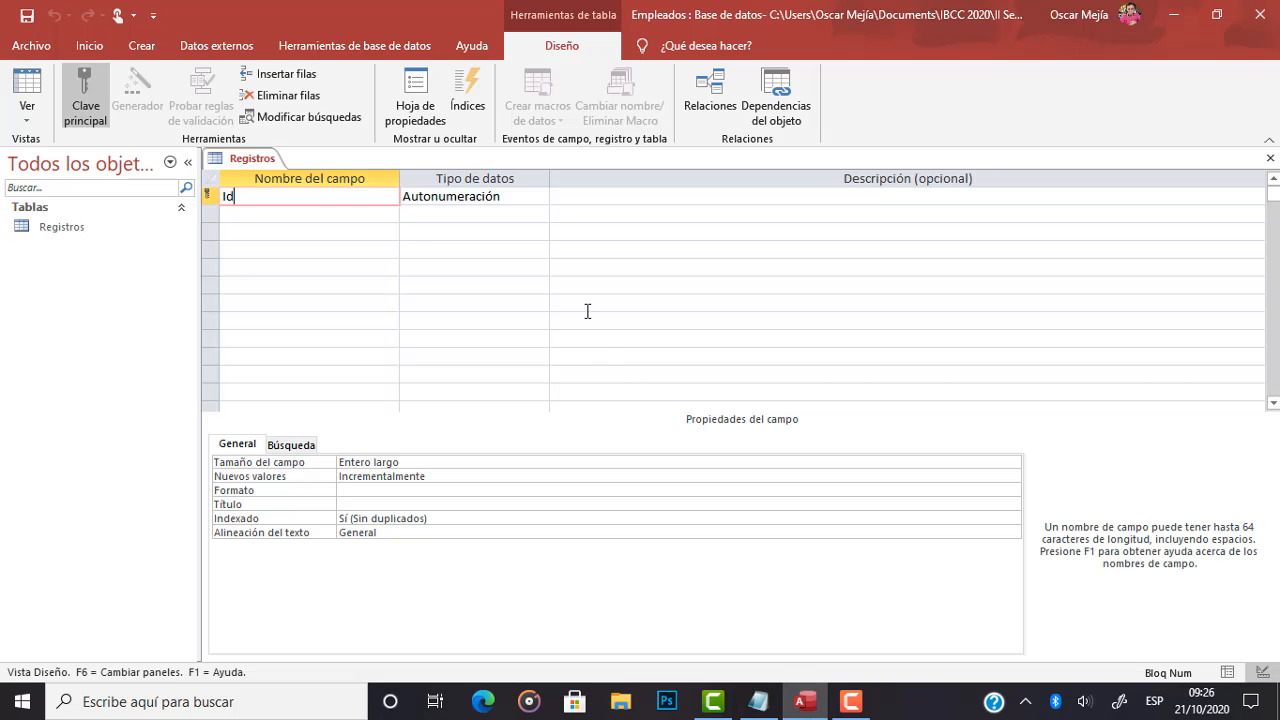
type("entidad")
left_click(513, 204)
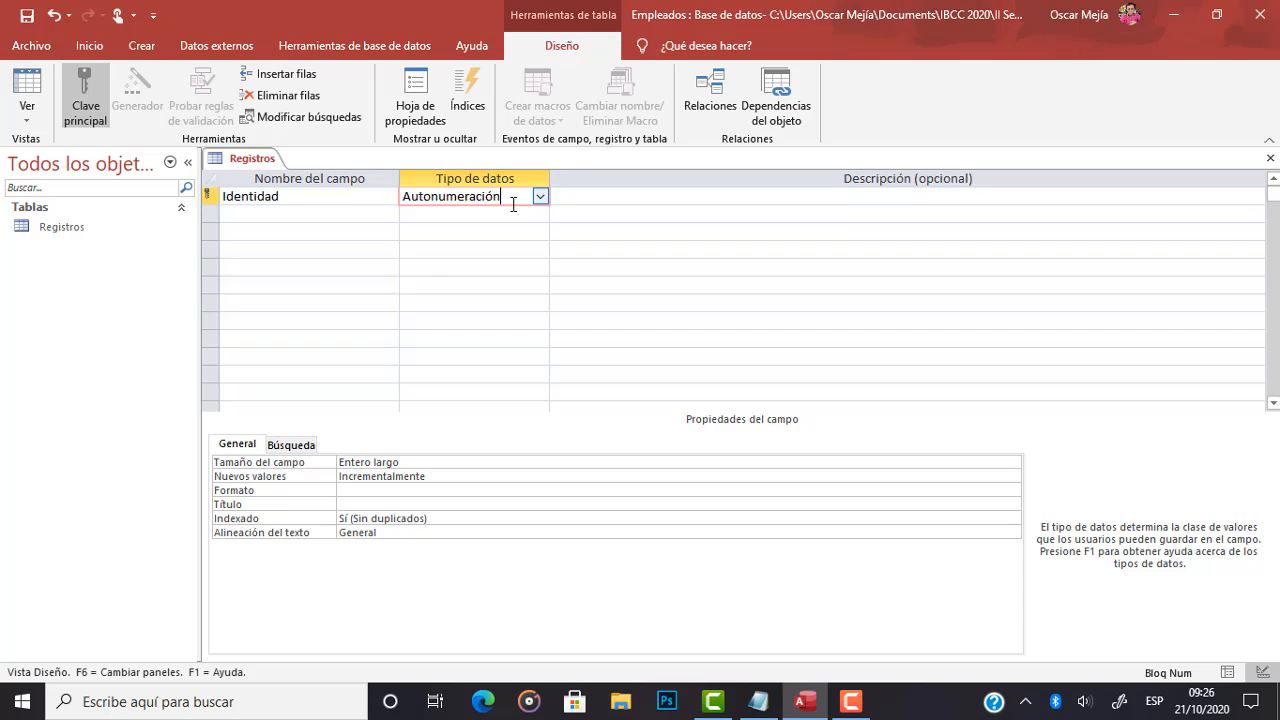
Switch to the Notepad note and add a colon after the Identidad field entry.
left_click(758, 701)
left_click(127, 244)
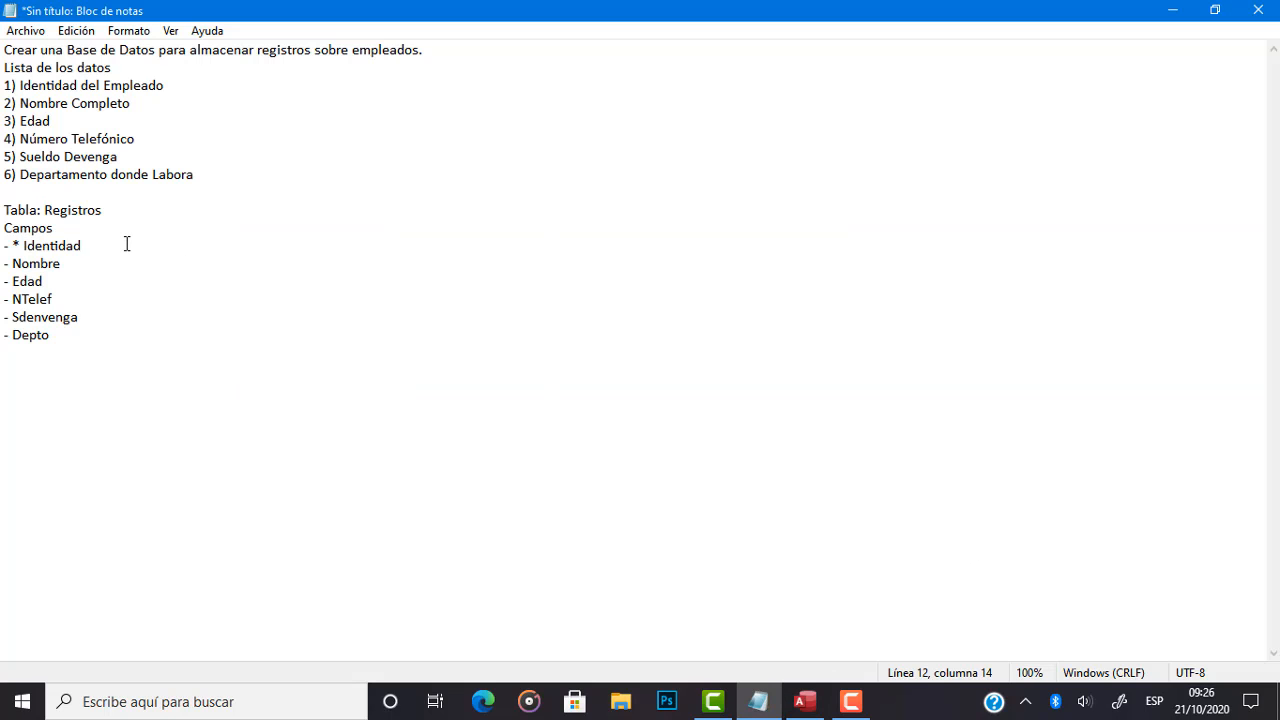
type(":16131990")
key("BackSpace")
key("BackSpace")
key("BackSpace")
key("BackSpace")
key("BackSpace")
key("BackSpace")
key("BackSpace")
key("BackSpace")
Back in Access, set the Identidad field's data type to Número with the field size Entero largo.
left_click(805, 704)
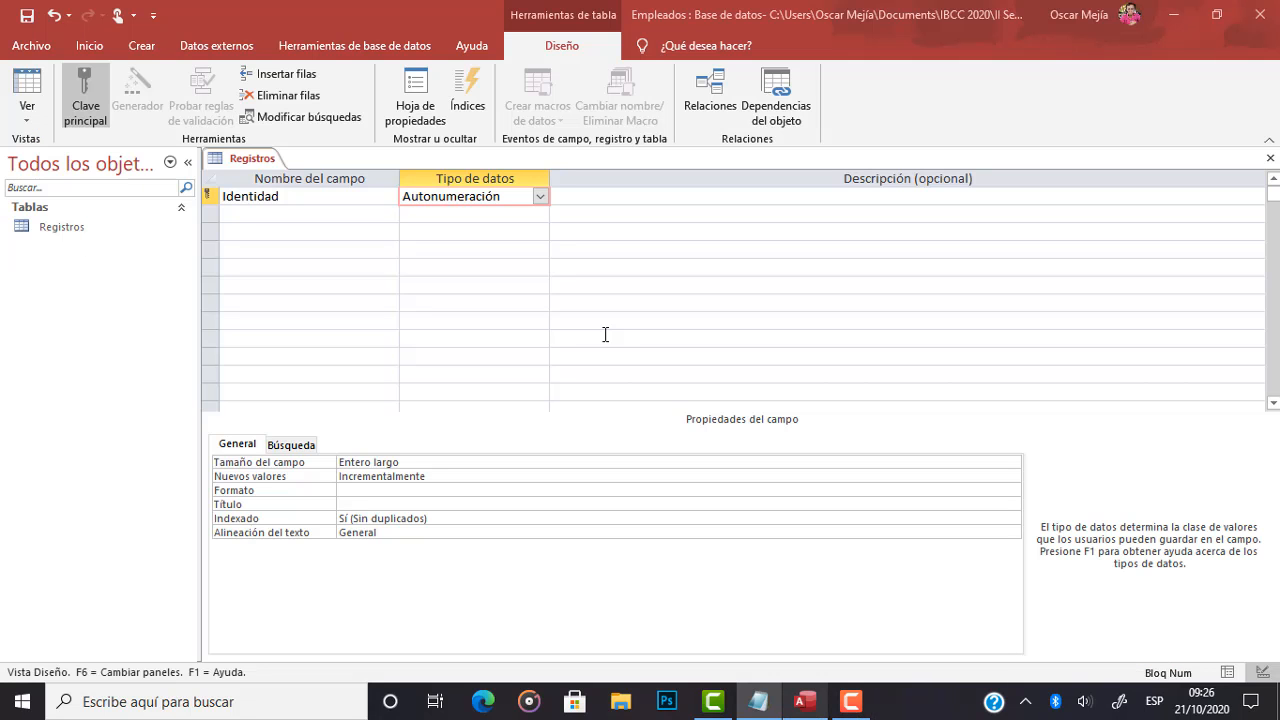
left_click(540, 196)
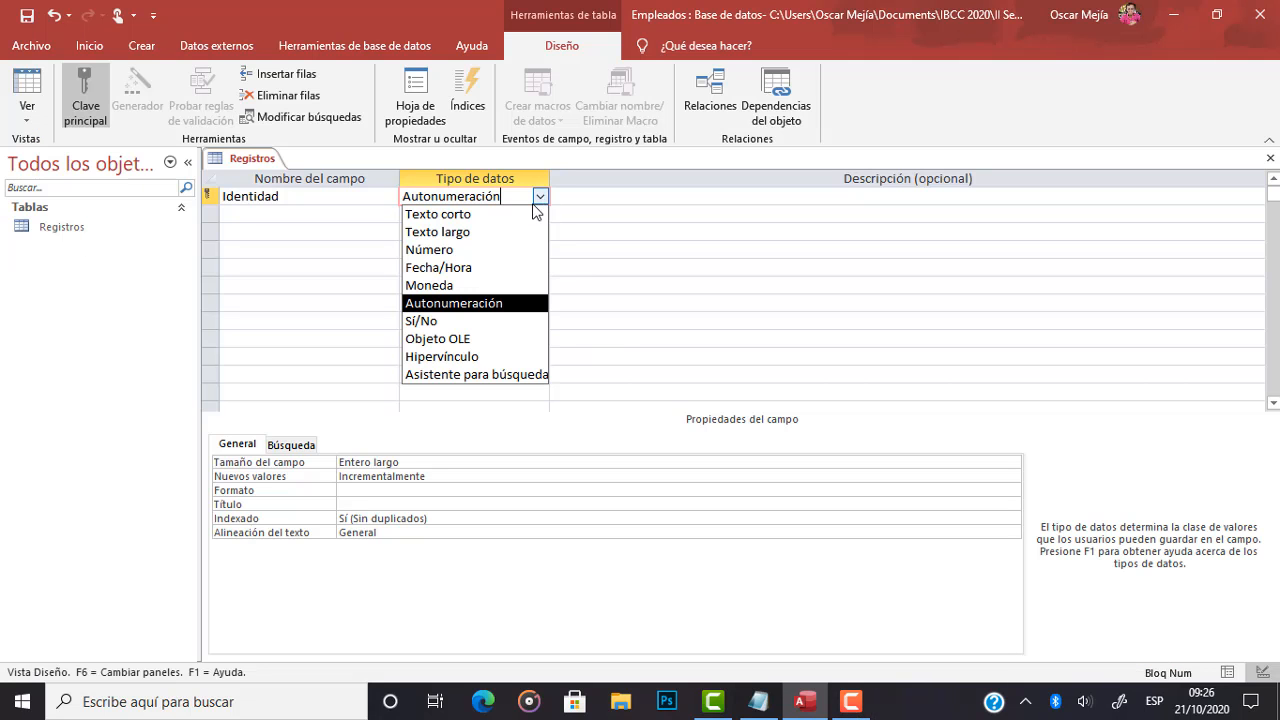
left_click(438, 254)
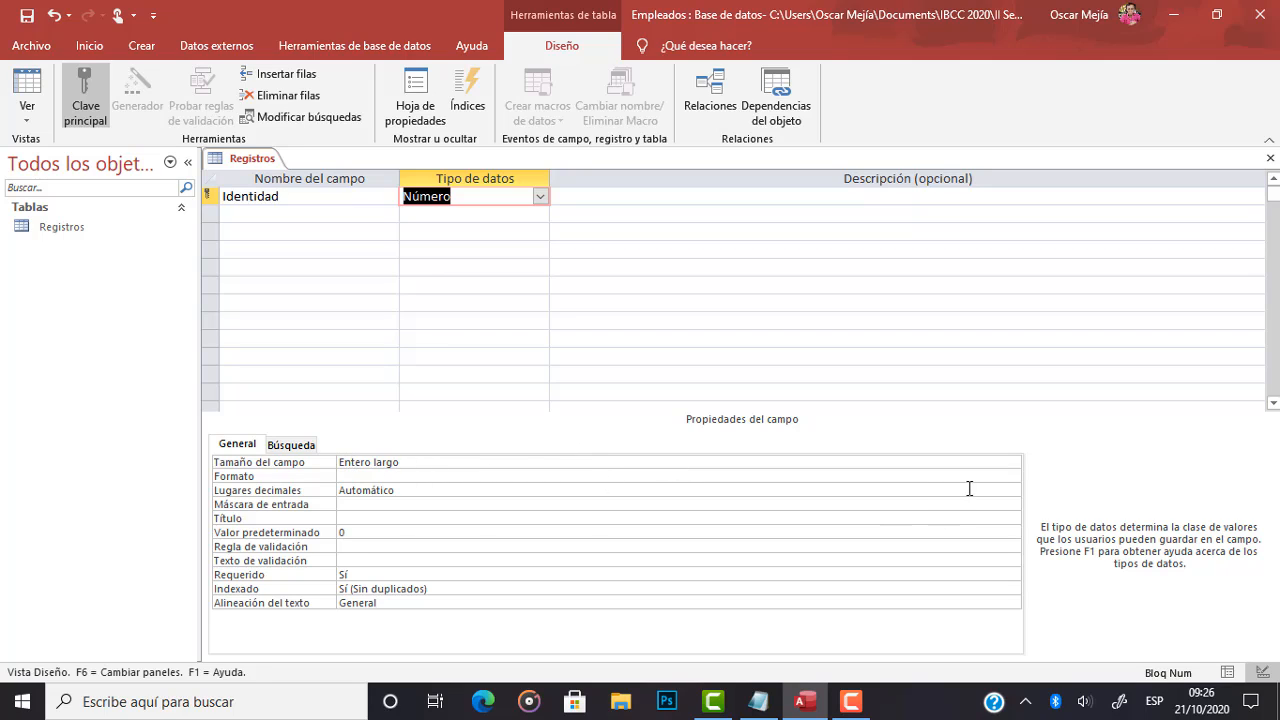
left_click(1005, 462)
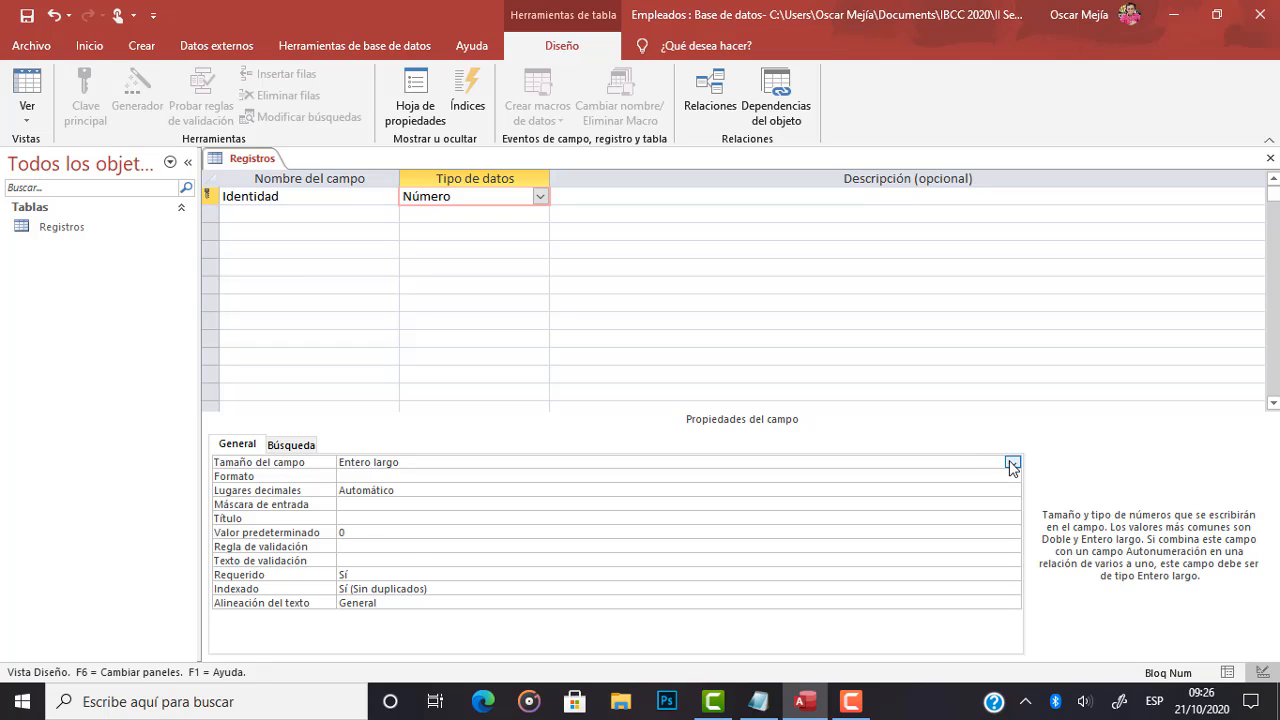
left_click(1012, 463)
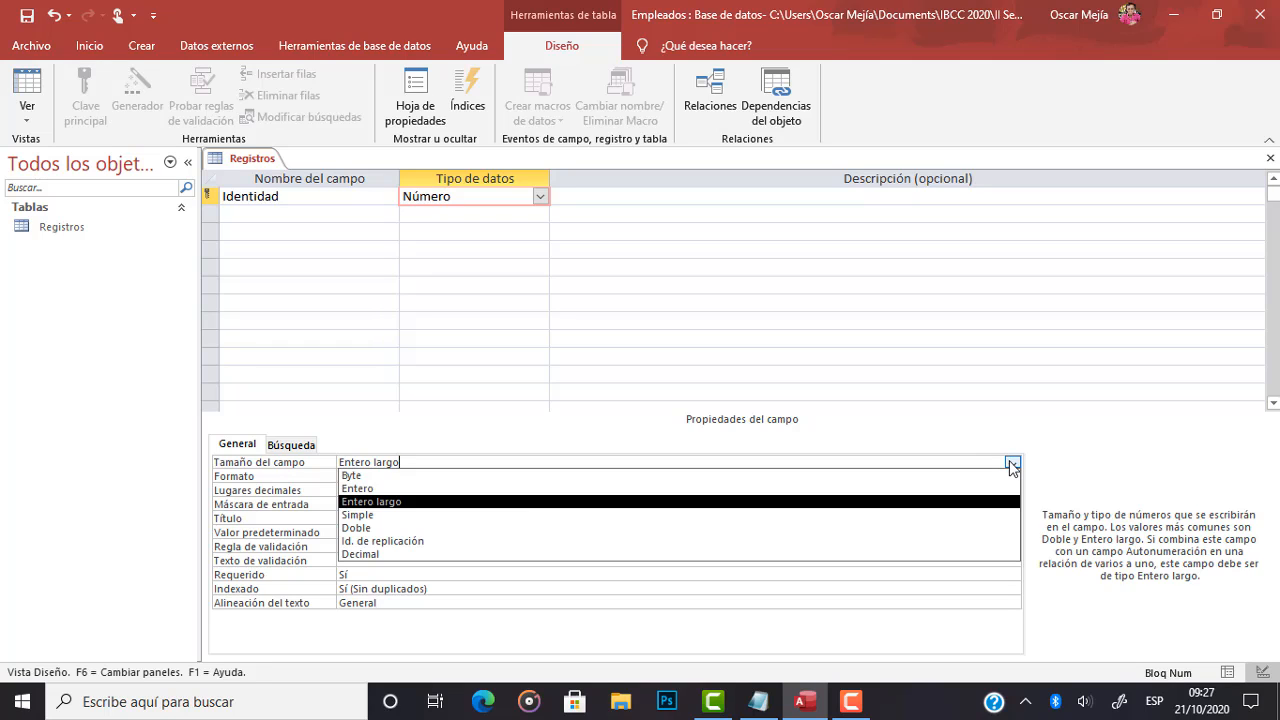
left_click(376, 502)
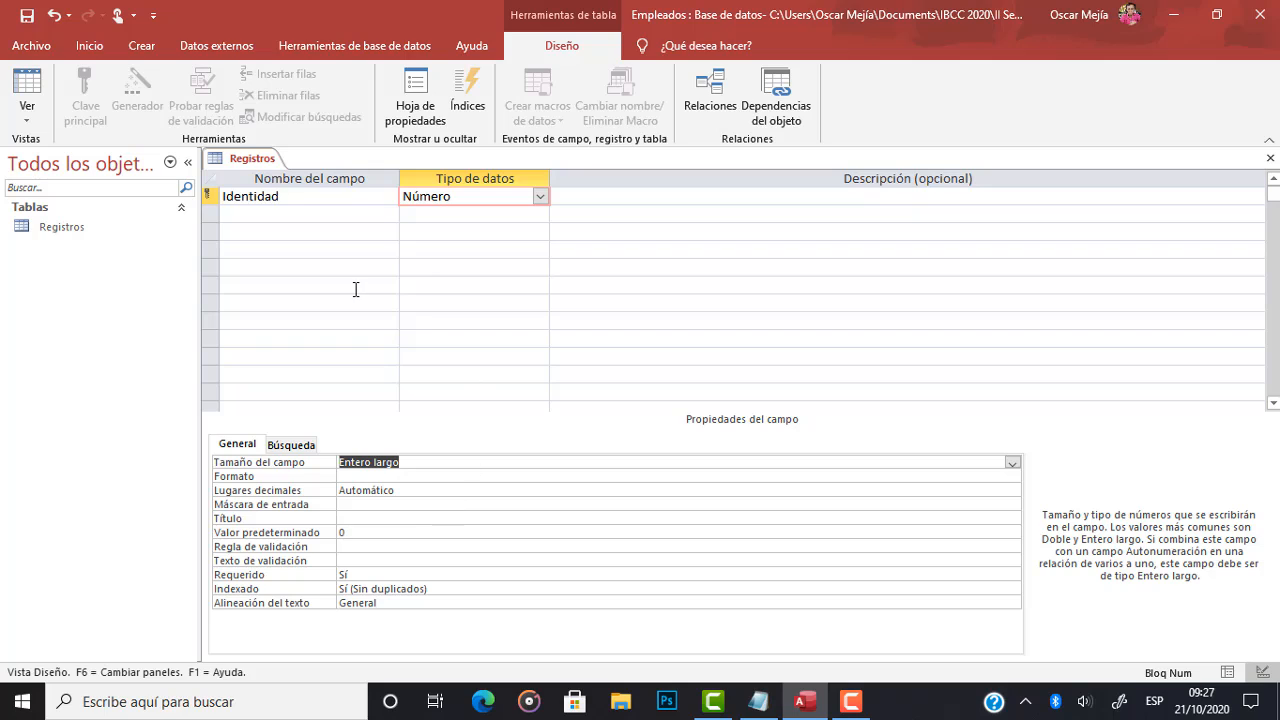
Add the next field from the note's list, Nombre, in the row below Identidad.
left_click(281, 214)
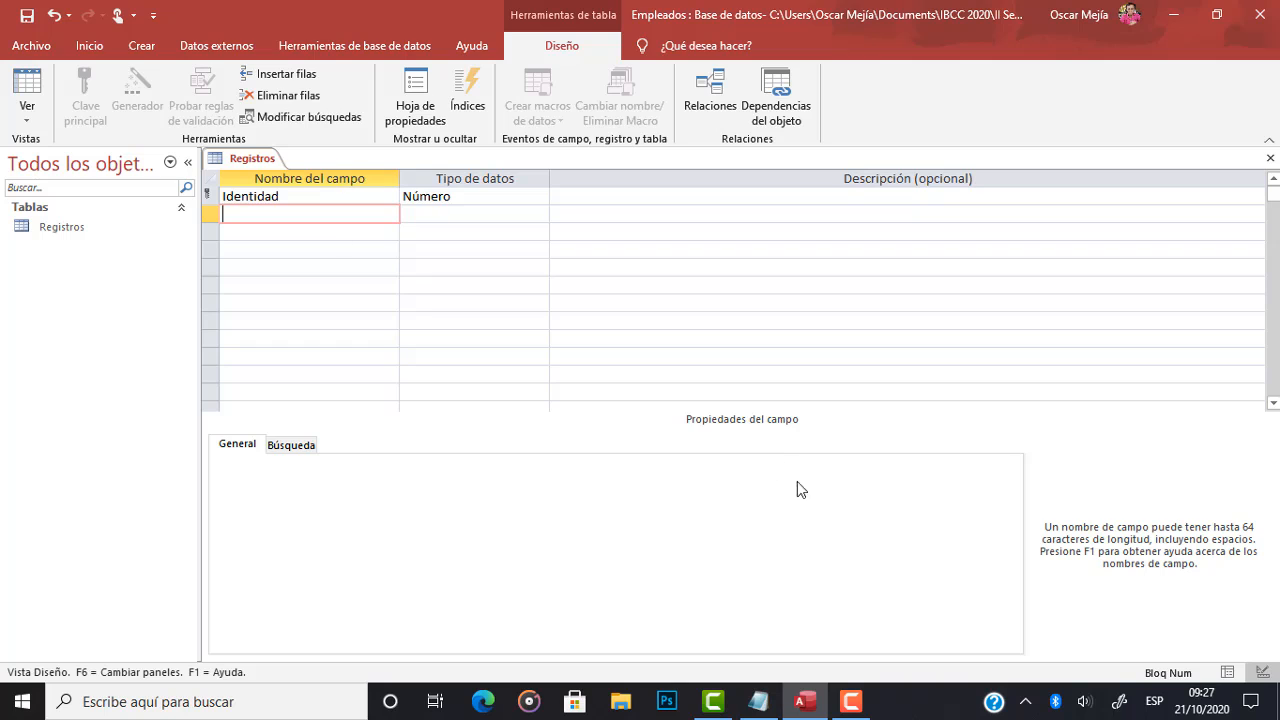
left_click(758, 700)
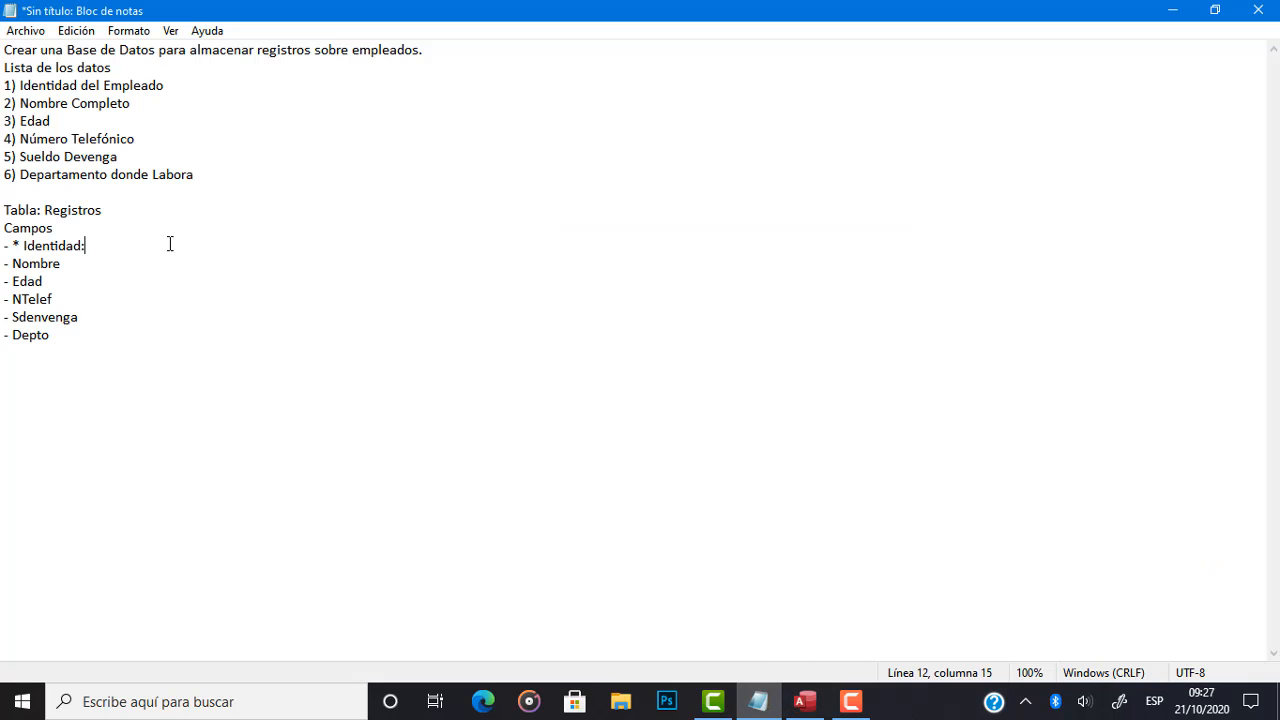
left_click_drag(61, 263, 14, 266)
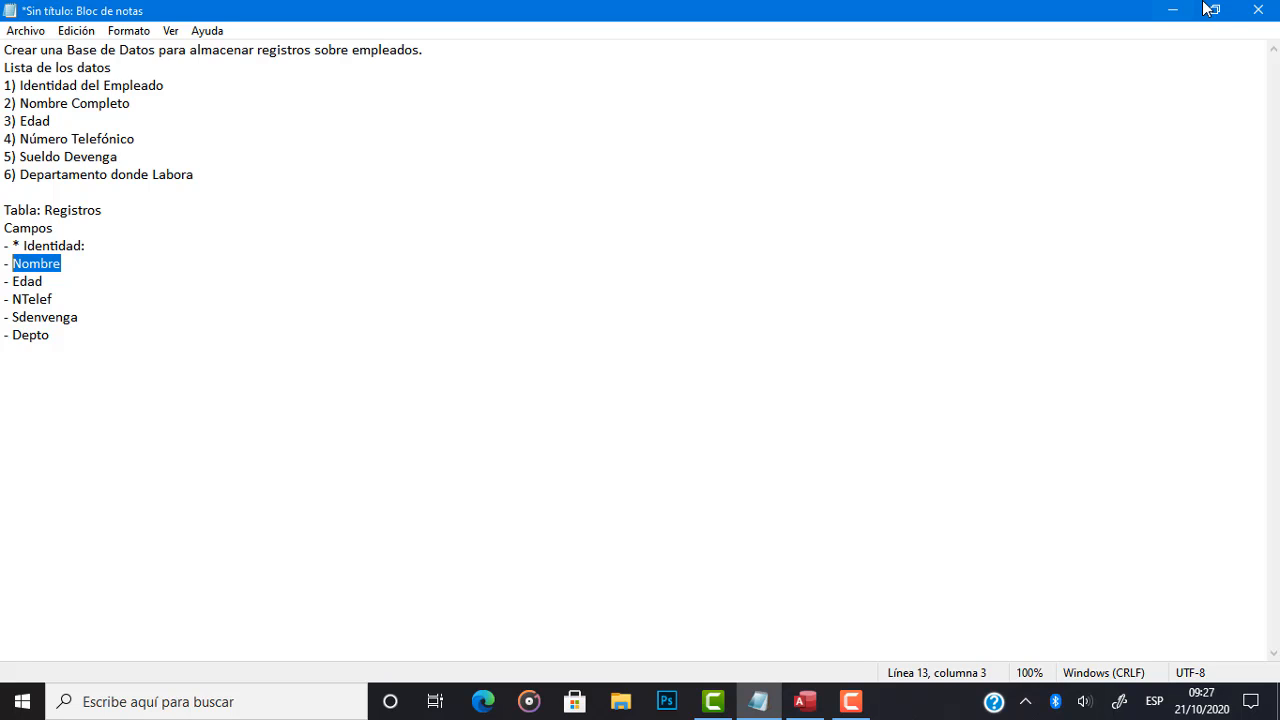
left_click(1174, 14)
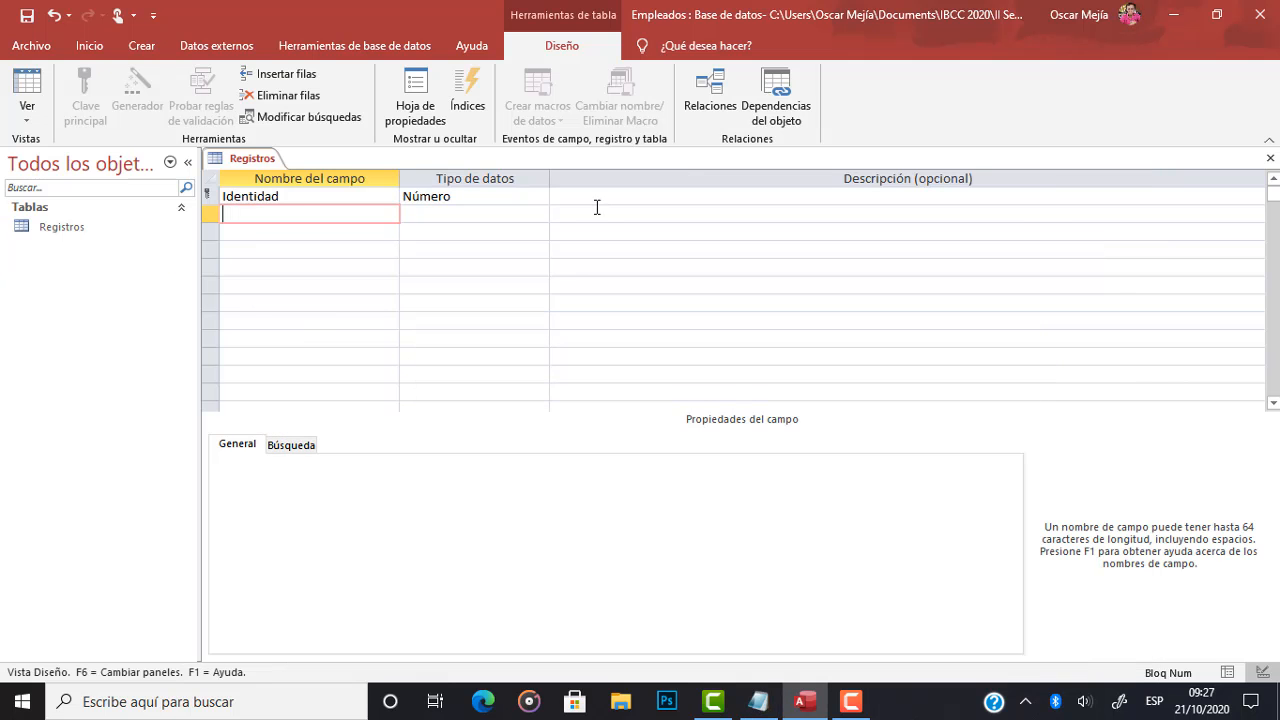
type("Nombre")
In the Notepad note, add a colon and a sample employee full name after Nombre, and highlight that name.
left_click(758, 701)
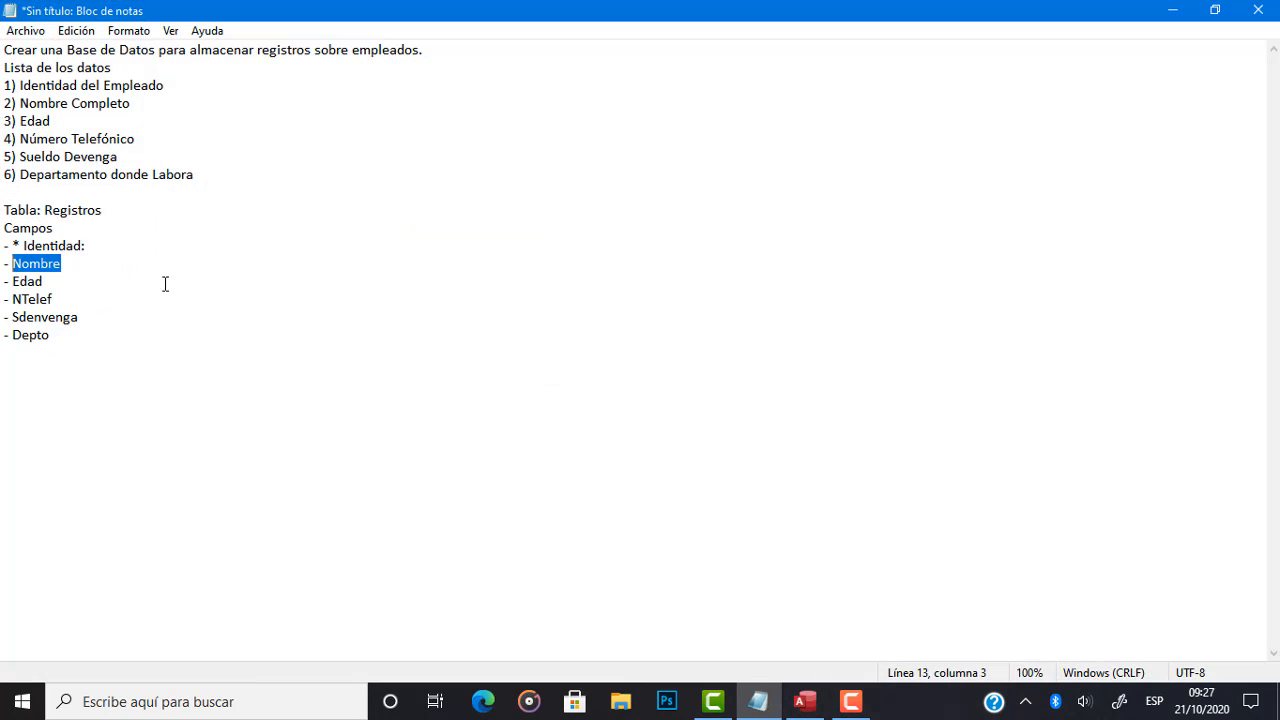
left_click(95, 263)
type(": ")
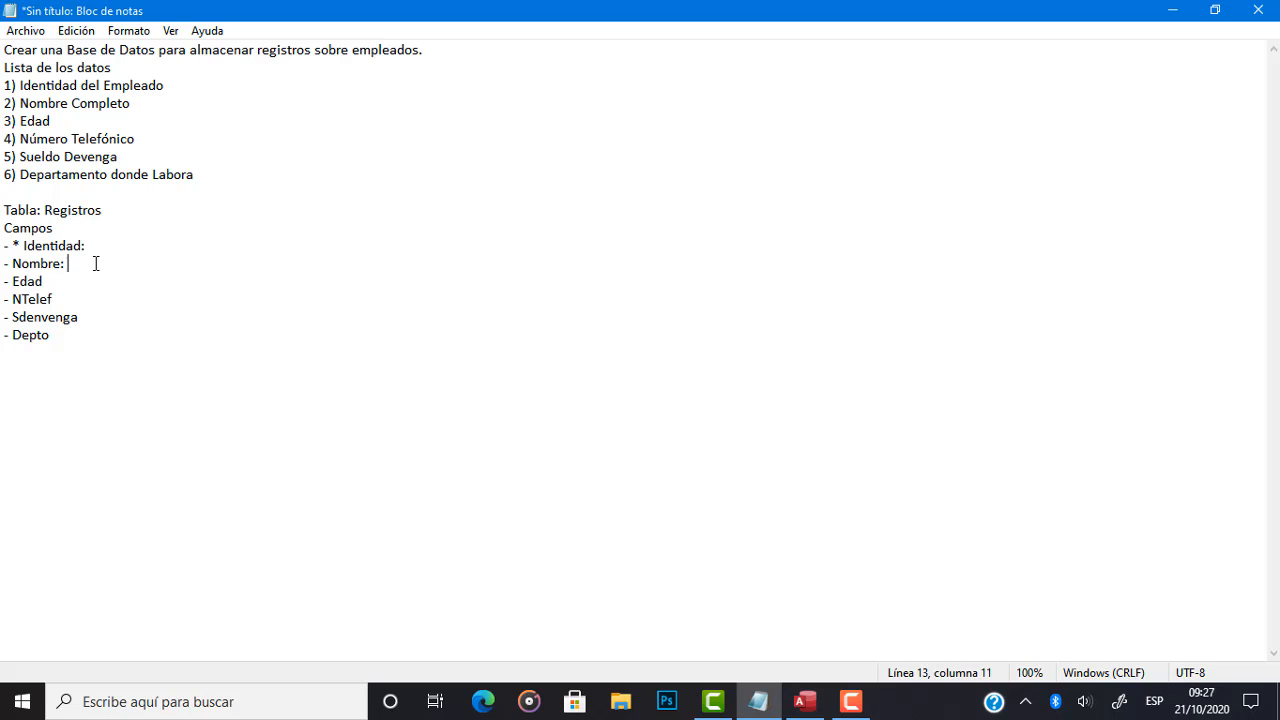
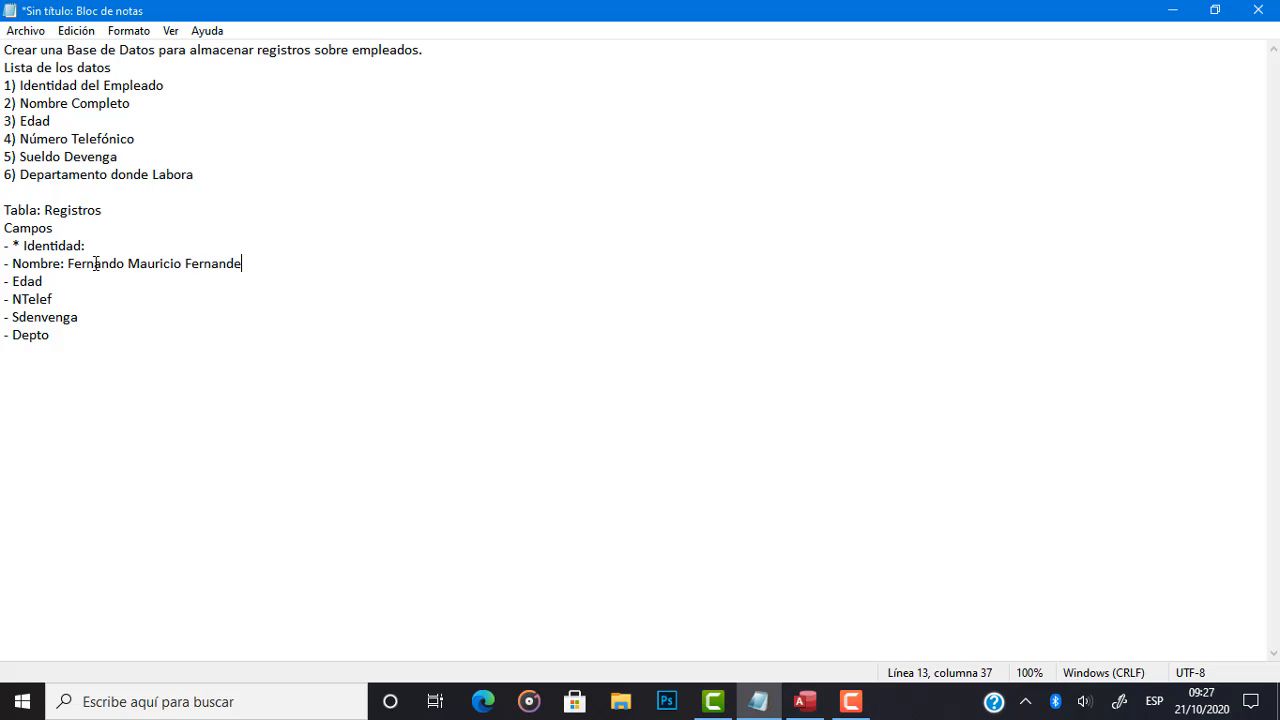
key("shift+Left")
key("shift+Left")
key("shift+Left")
key("shift+Left")
key("shift+Left")
key("shift+Left")
key("shift+Left")
key("shift+Left")
key("shift+Left")
key("shift+Left")
key("shift+Left")
key("shift+Left")
key("shift+Left")
key("shift+Left")
key("shift+Left")
key("shift+Left")
key("shift+Left")
key("shift+Left")
key("shift+Left")
key("shift+Left")
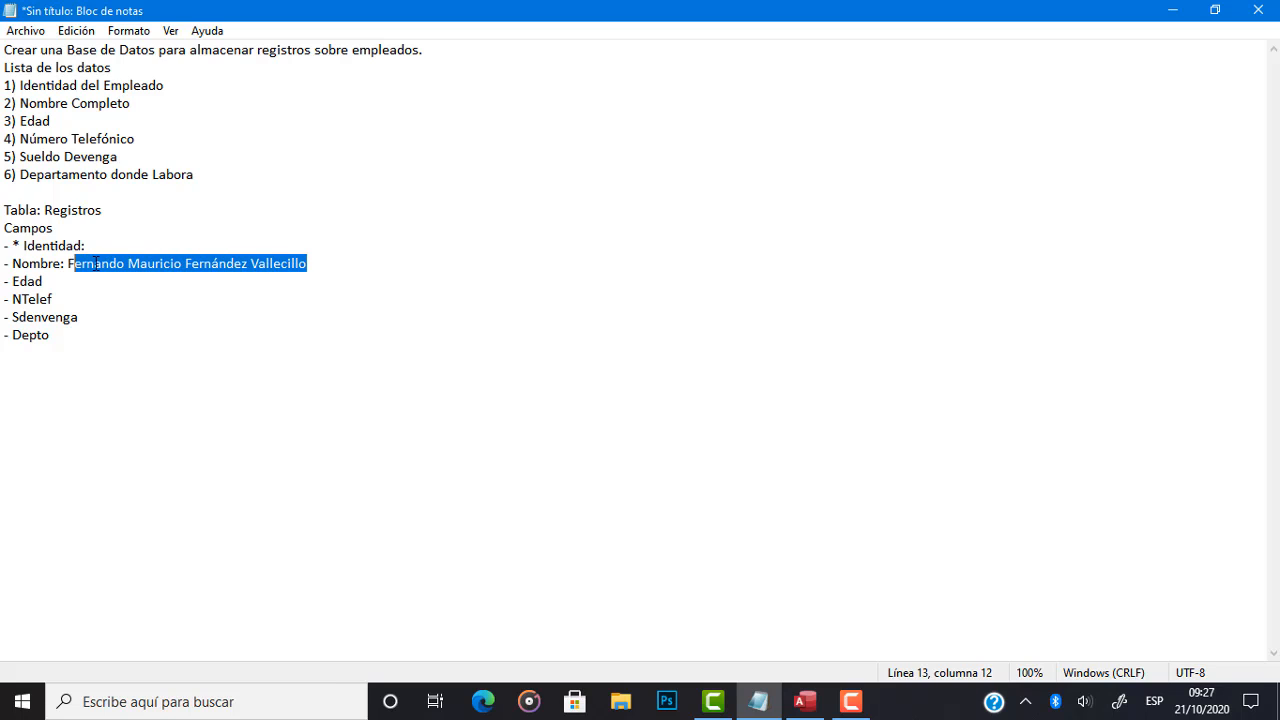
key("shift+Left")
Return to Access, set the Nombre field's data type to Texto corto and select its field size value.
key("alt+Tab")
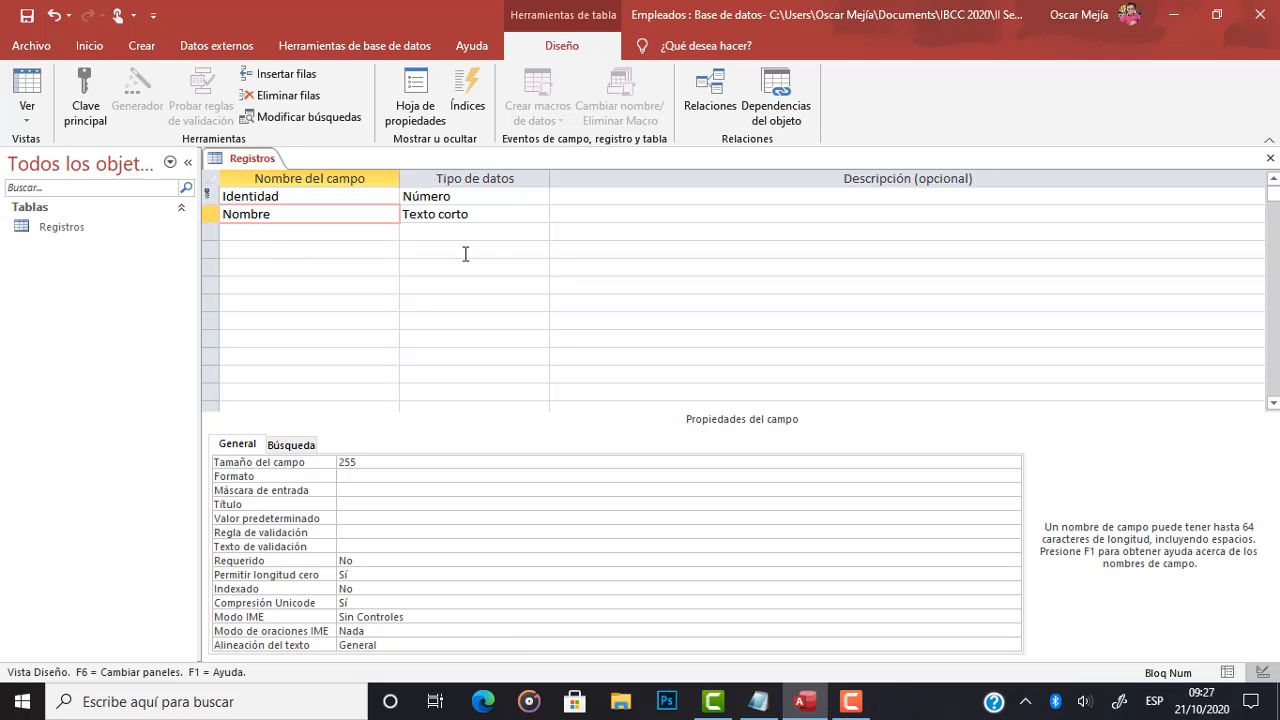
left_click(524, 218)
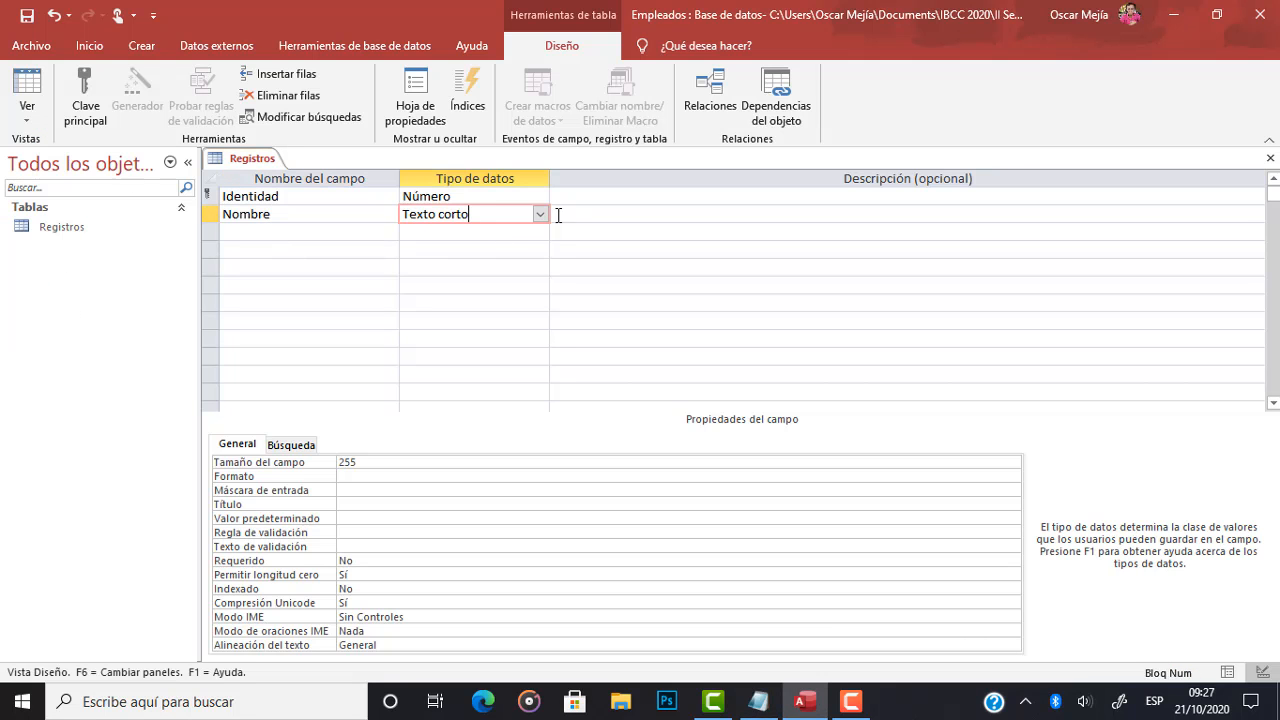
left_click(540, 214)
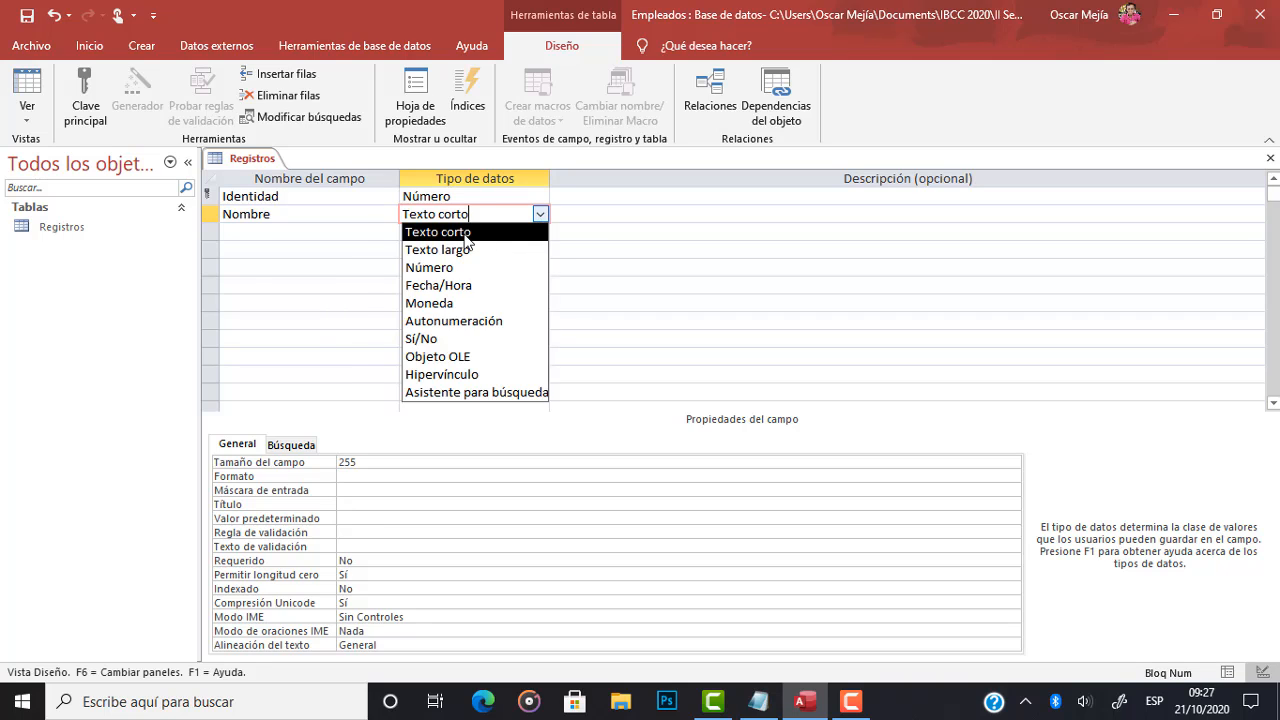
left_click(468, 235)
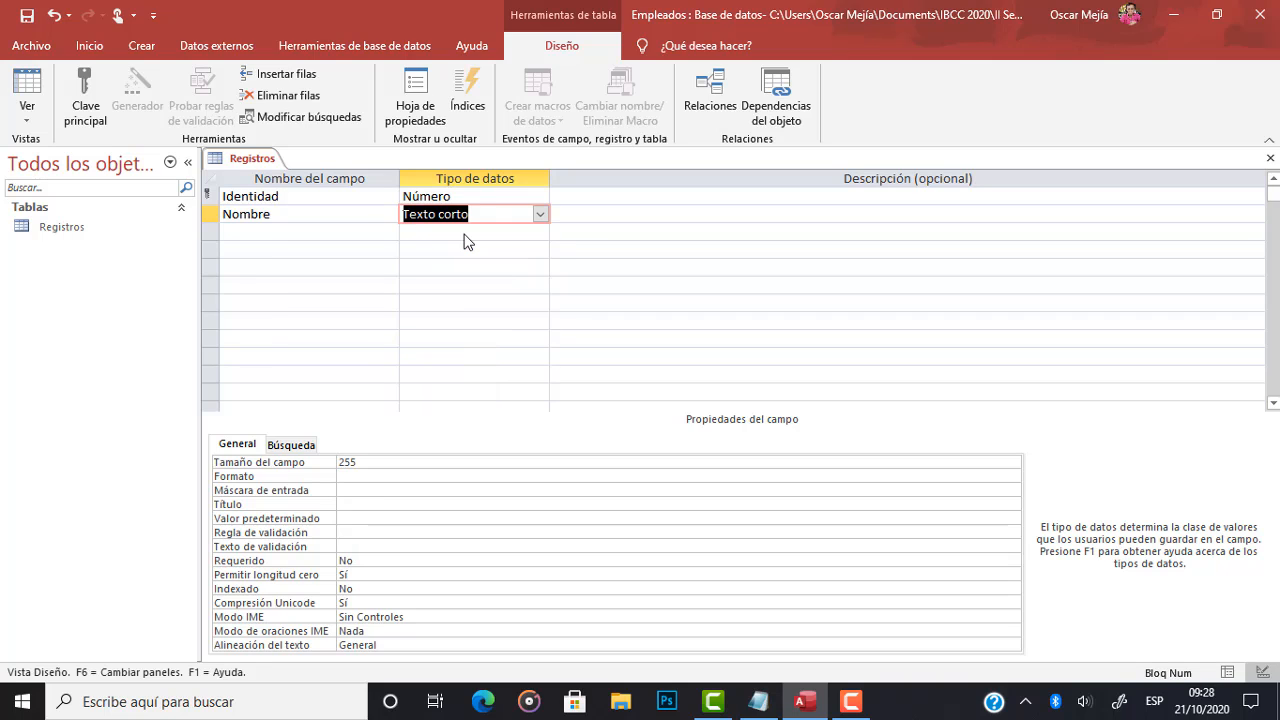
left_click(362, 459)
left_click_drag(362, 459, 322, 460)
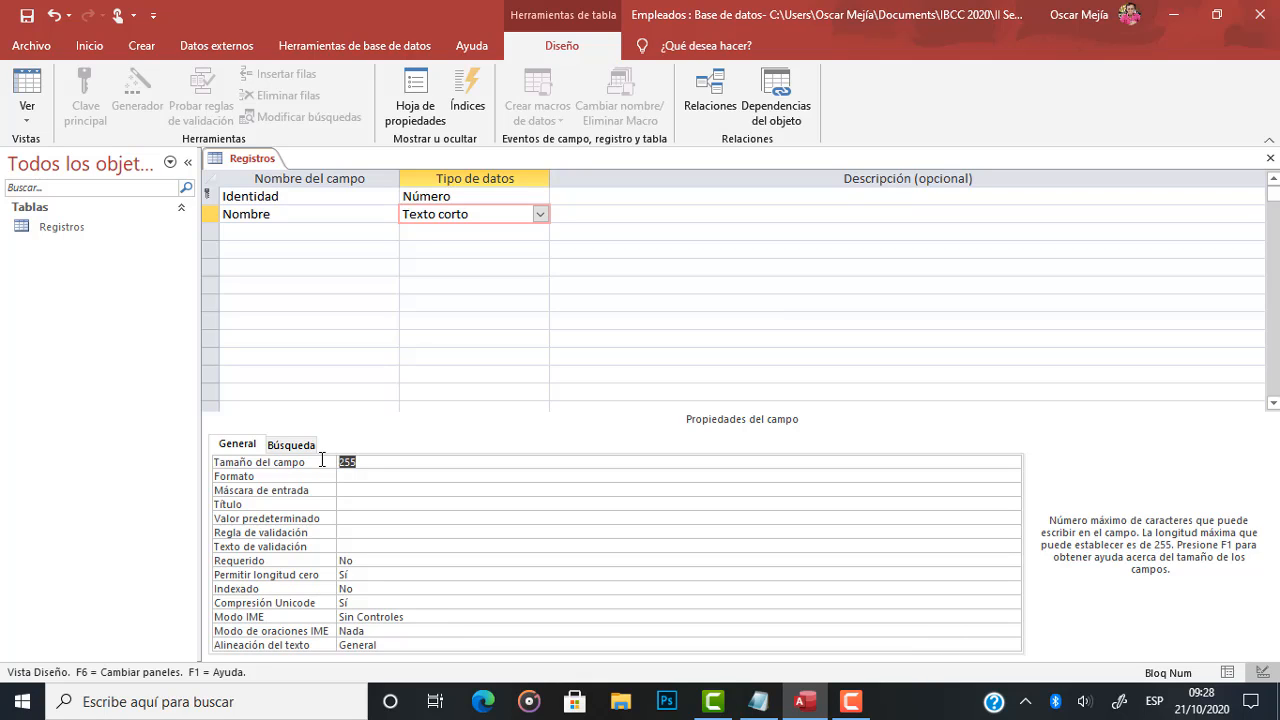
Switch to the Notepad note and select the sample employee name character by character to gauge how long the Nombre field must be.
key("alt+Tab")
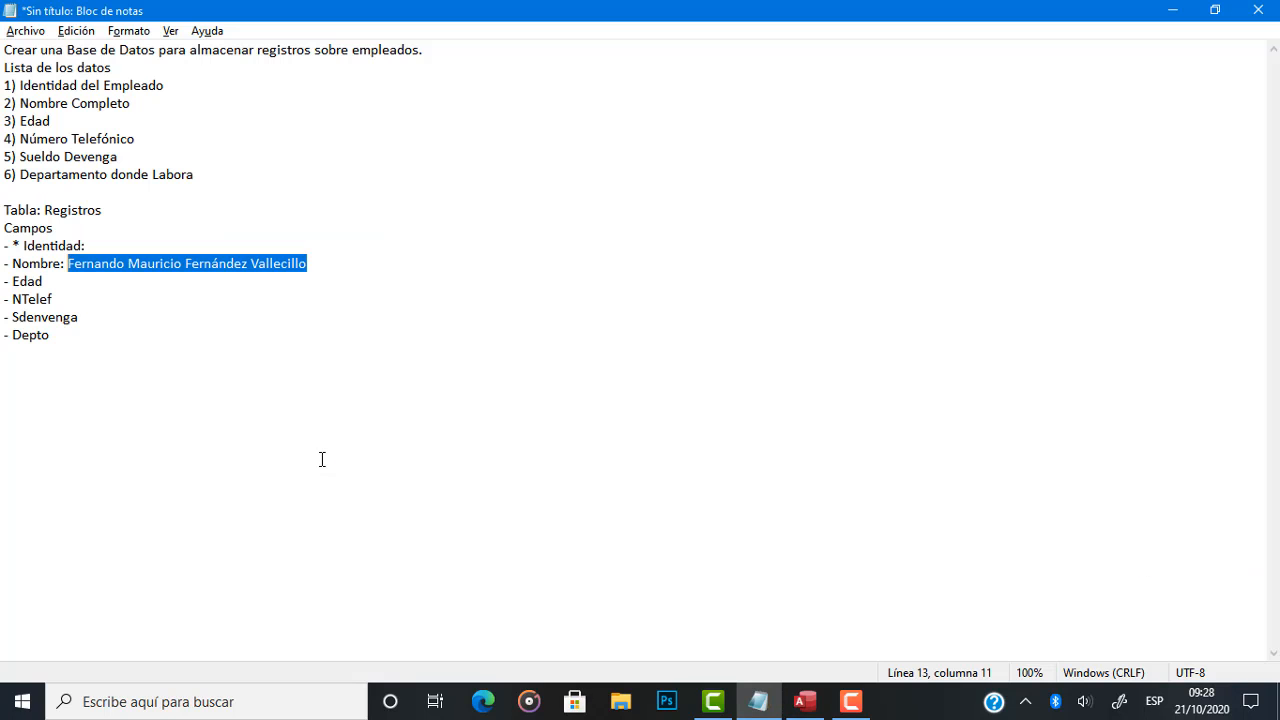
key("Left")
key("Left")
key("Right")
key("Right")
key("Left")
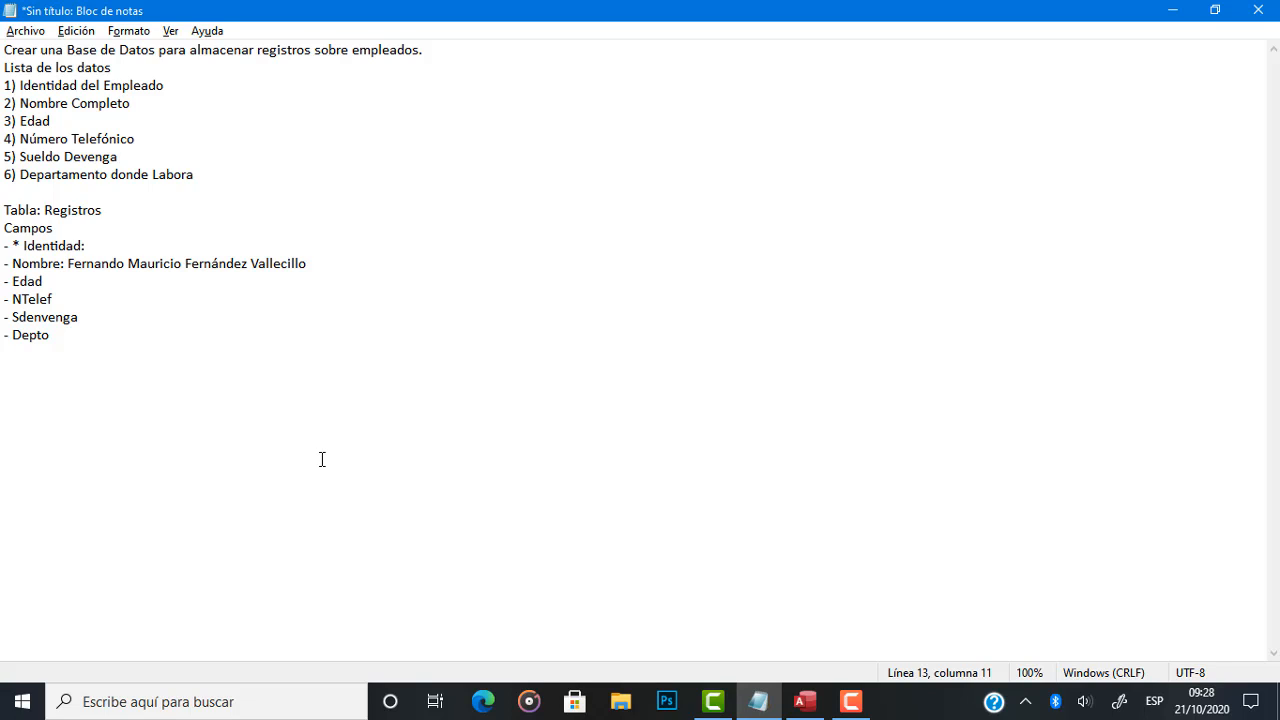
key("shift+Right")
key("shift+Right")
key("shift+Right")
key("shift+Right")
key("shift+Right")
key("shift+Right")
key("shift+Right")
key("shift+Right")
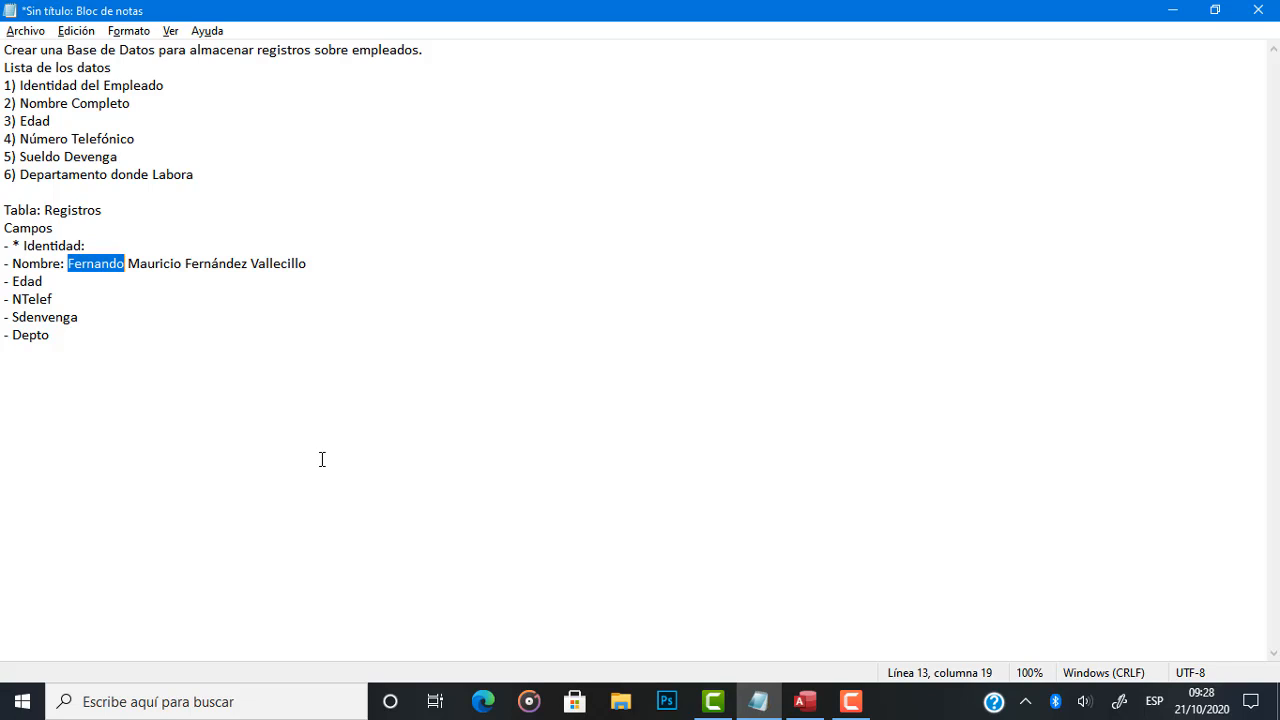
key("shift+Right")
key("shift+Right")
key("shift+Right")
key("shift+Right")
key("shift+Right")
key("shift+Right")
key("shift+Right")
key("shift+Right")
key("shift+Right")
key("shift+Right")
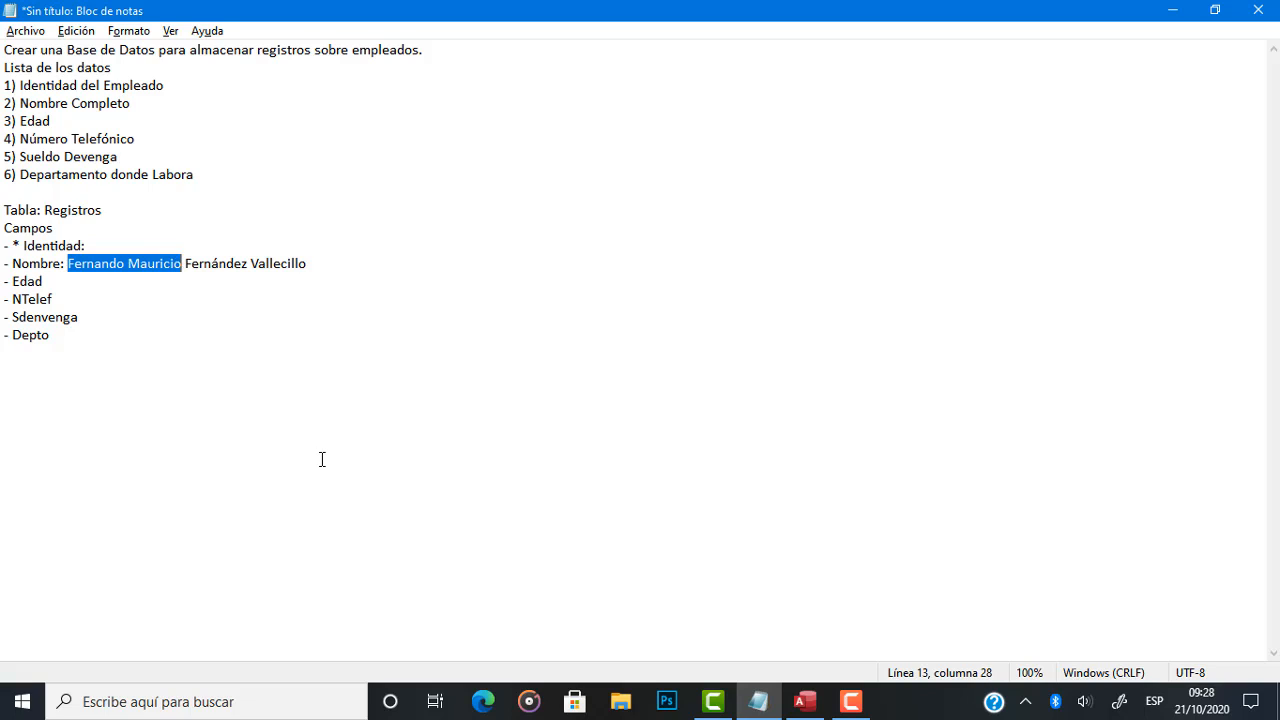
key("shift+Right")
key("shift+Right")
key("shift+Right")
key("shift+Right")
key("shift+Right")
key("shift+Right")
key("shift+Right")
key("shift+Right")
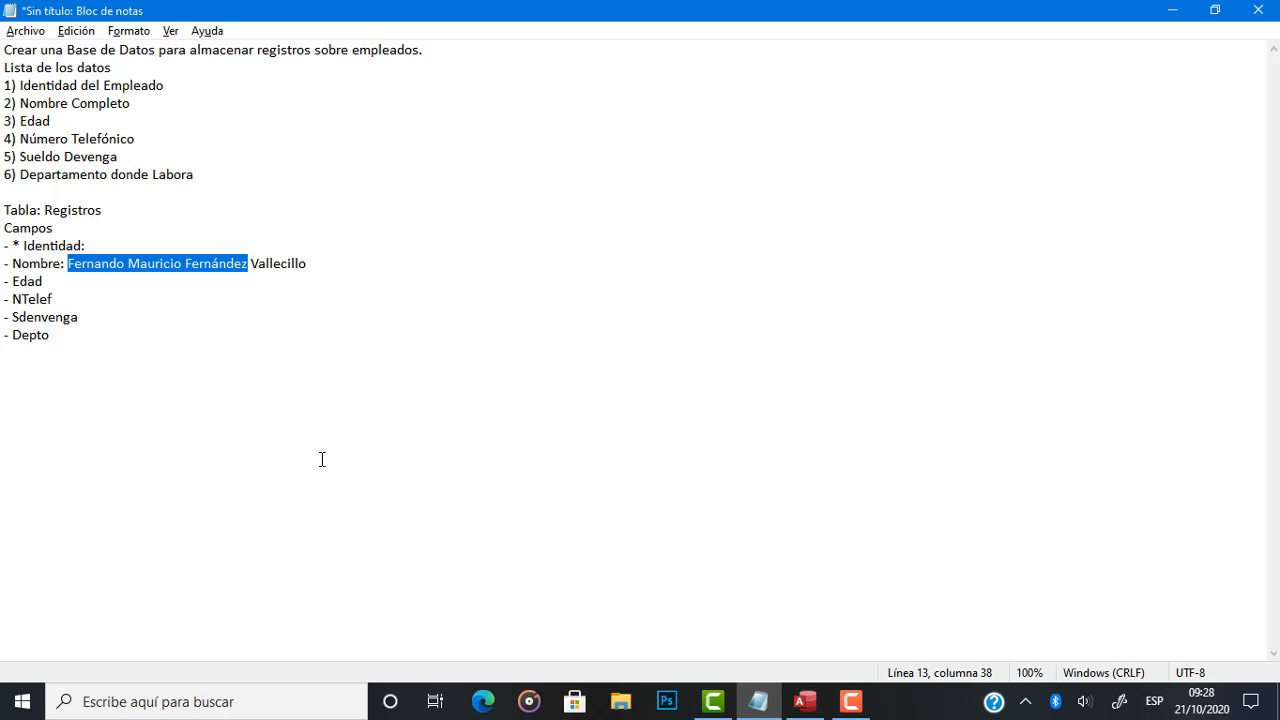
key("shift+Right")
key("shift+Right")
key("shift+Right")
key("shift+Right")
key("shift+Right")
key("shift+Right")
key("shift+Right")
key("shift+Right")
key("shift+Right")
key("shift+Right")
key("shift+Right")
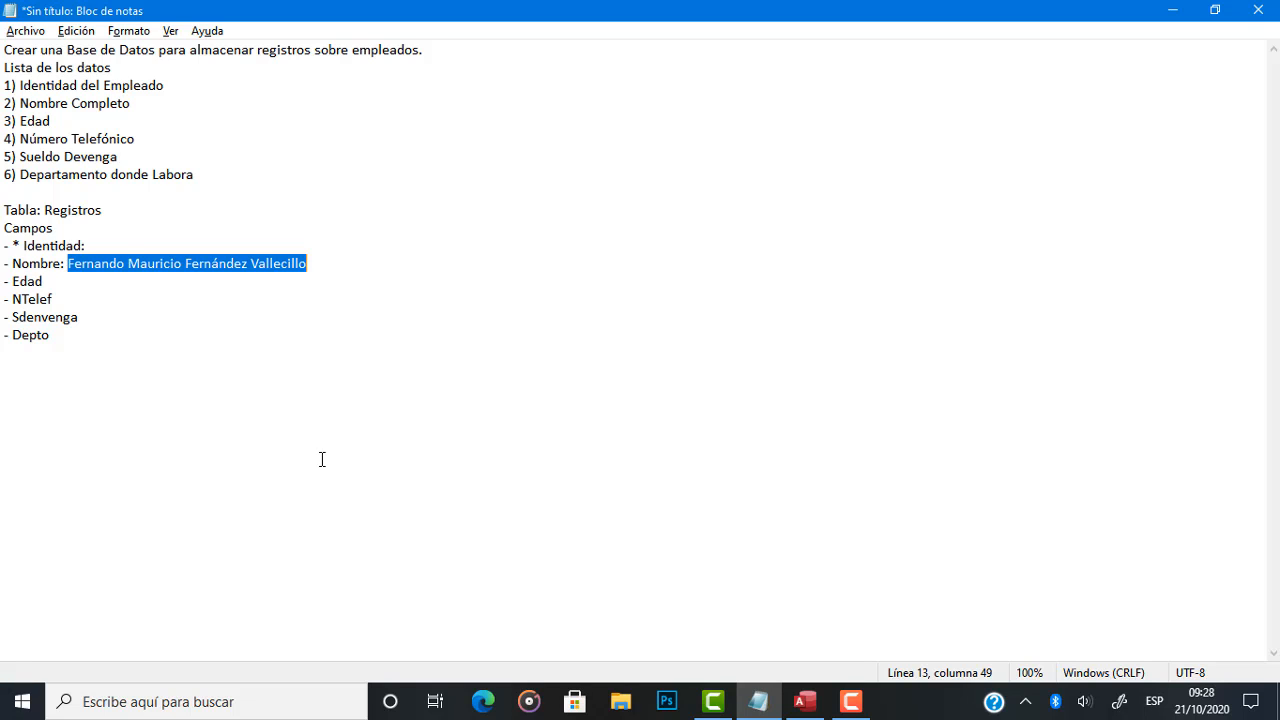
Return to Access and set the Nombre field's size to 50.
key("alt+Tab")
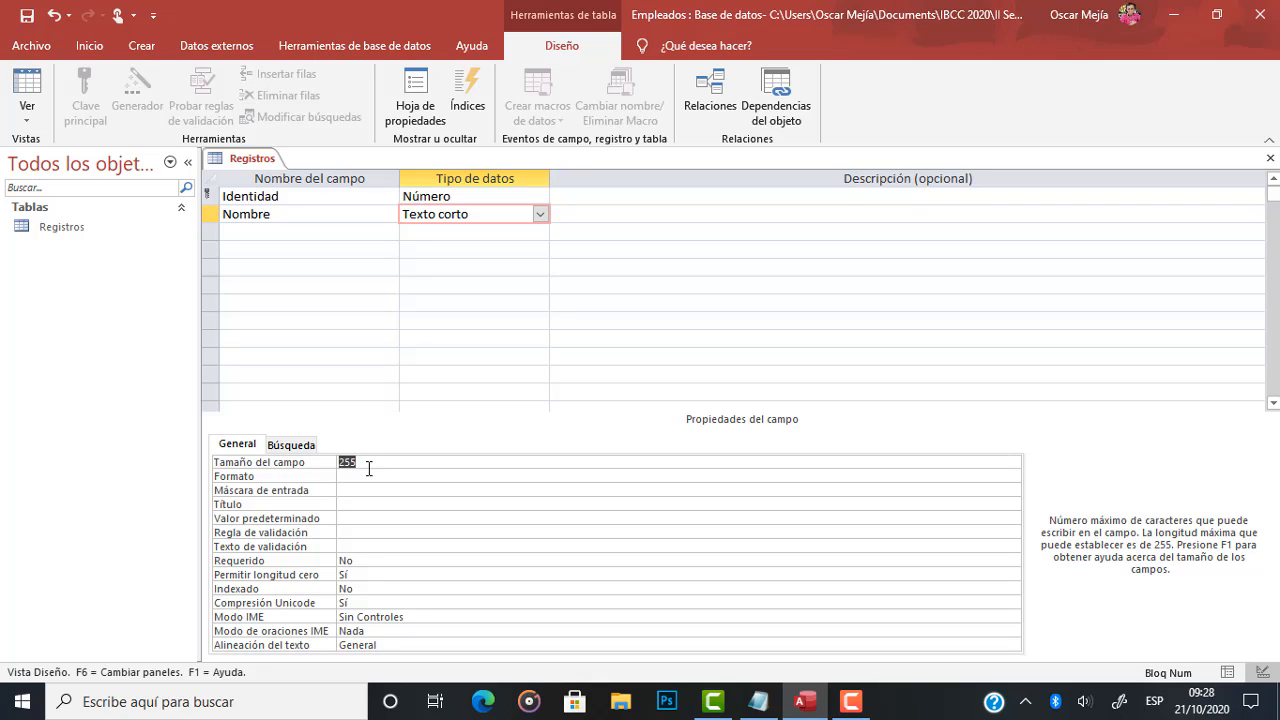
left_click(369, 465)
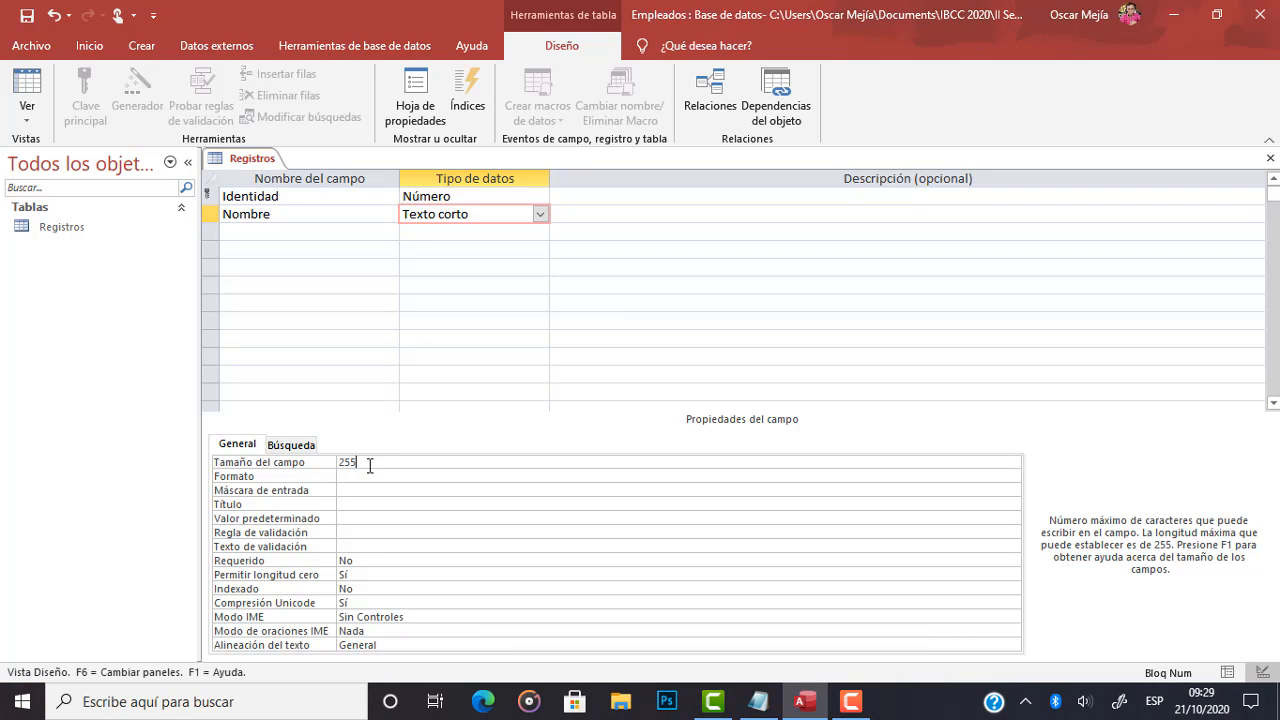
key("BackSpace")
key("BackSpace")
key("BackSpace")
type("50")
Check the next field in the note's list and add it, Edad, in the Access row below Nombre.
left_click(288, 232)
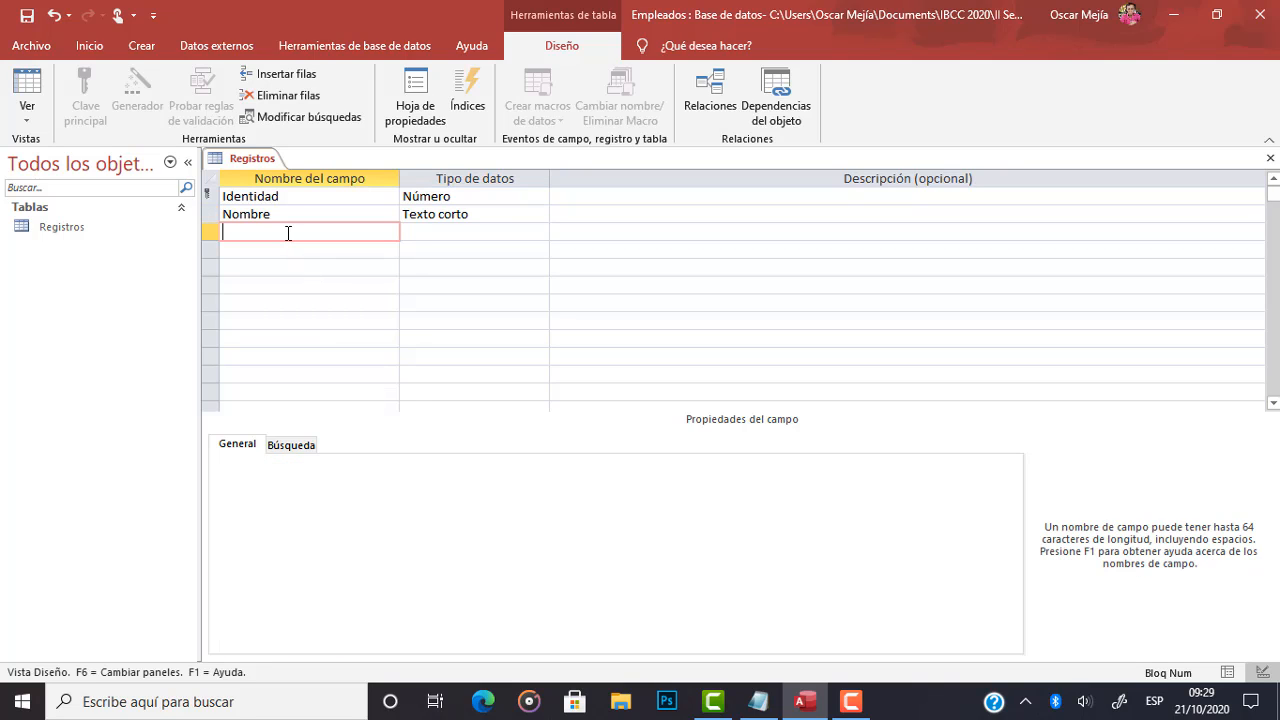
key("alt+Tab")
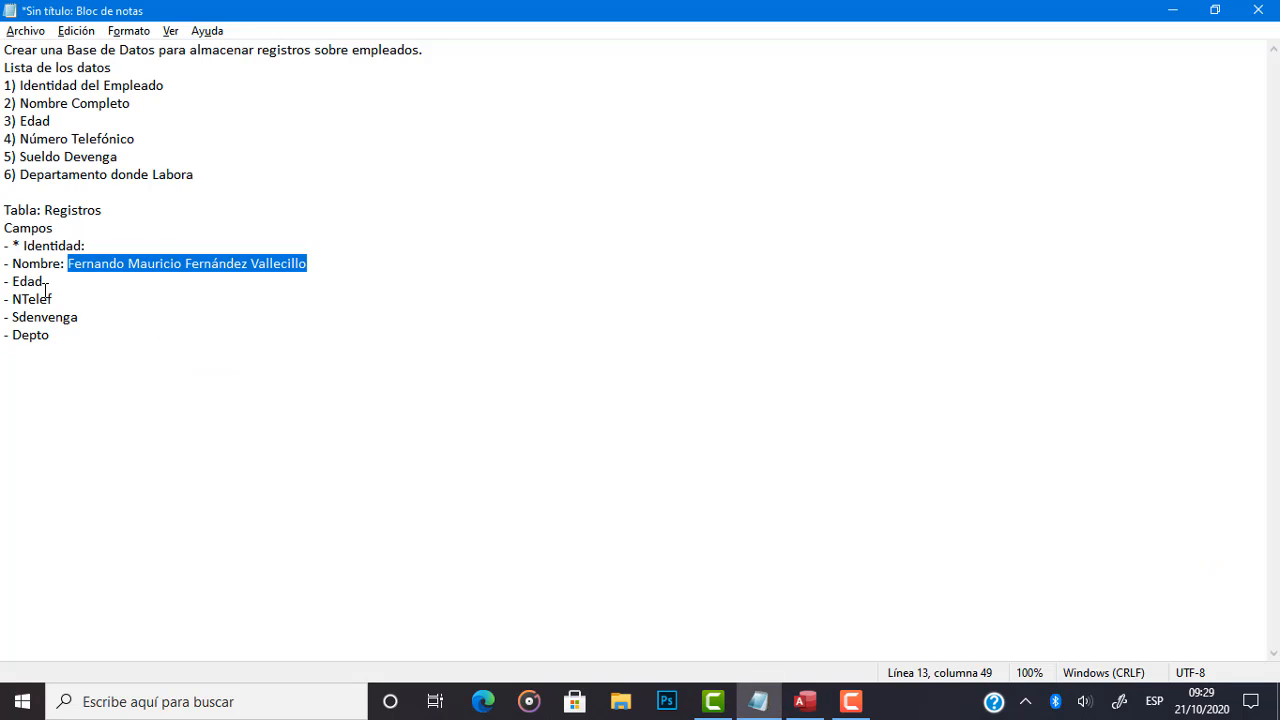
left_click(43, 292)
double_click(26, 282)
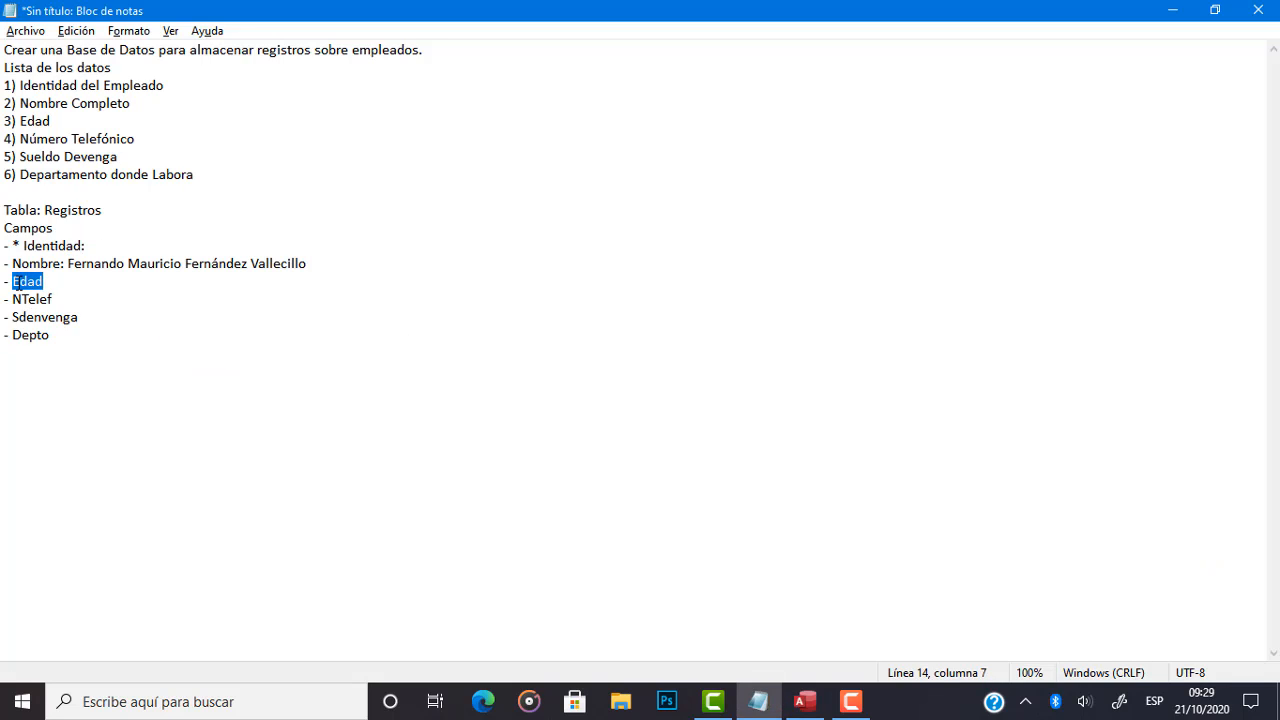
key("alt+Tab")
type("Edad")
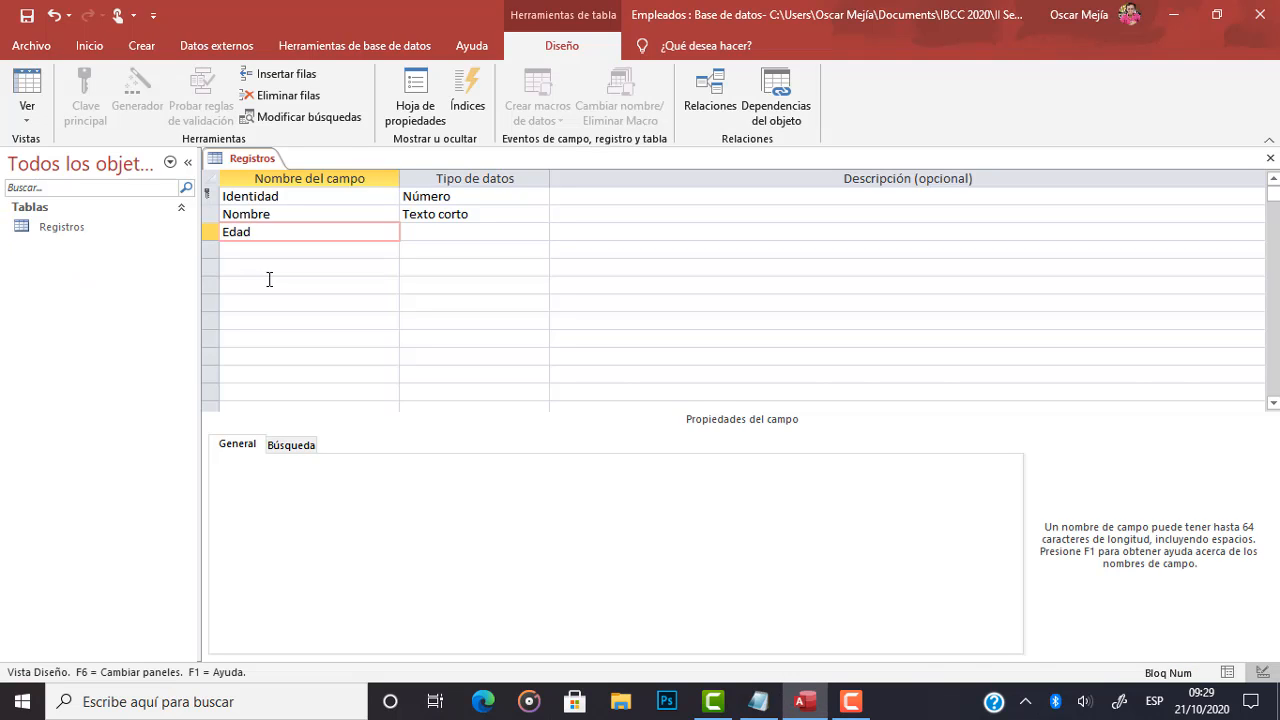
In the Notepad note, add the sample values ": 30 o 30 años" after Edad.
key("alt+Tab")
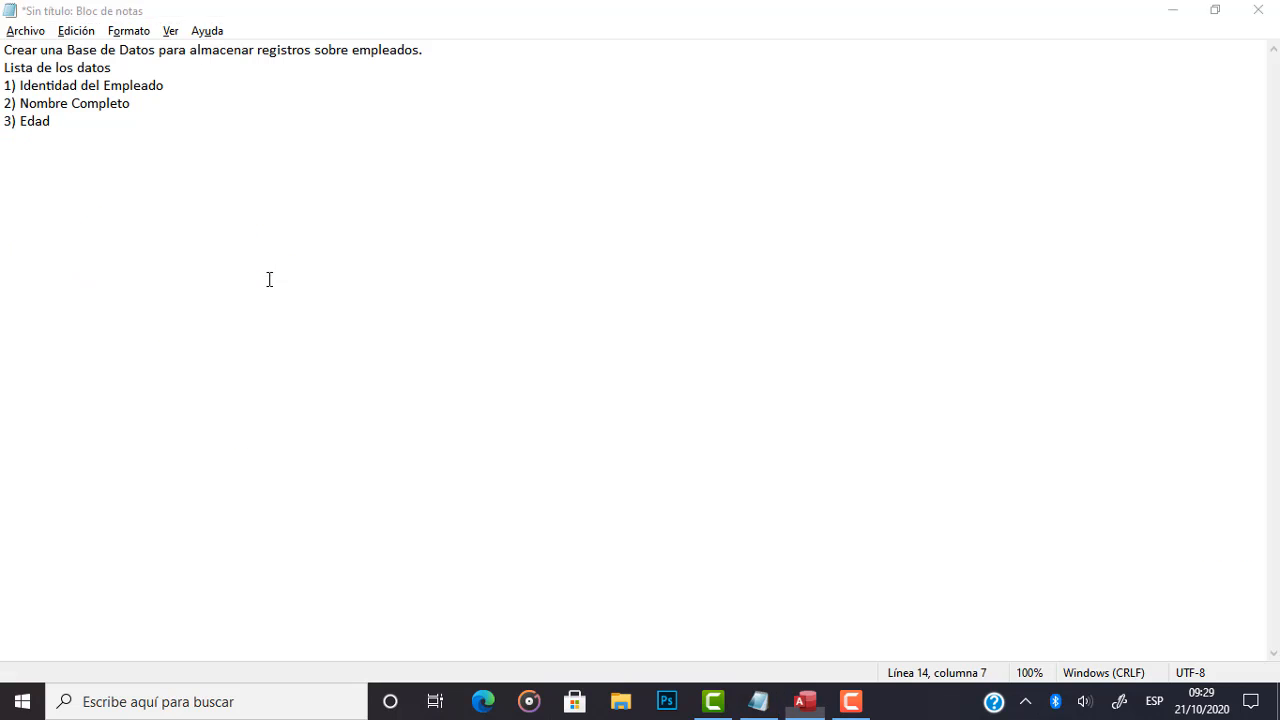
left_click(135, 283)
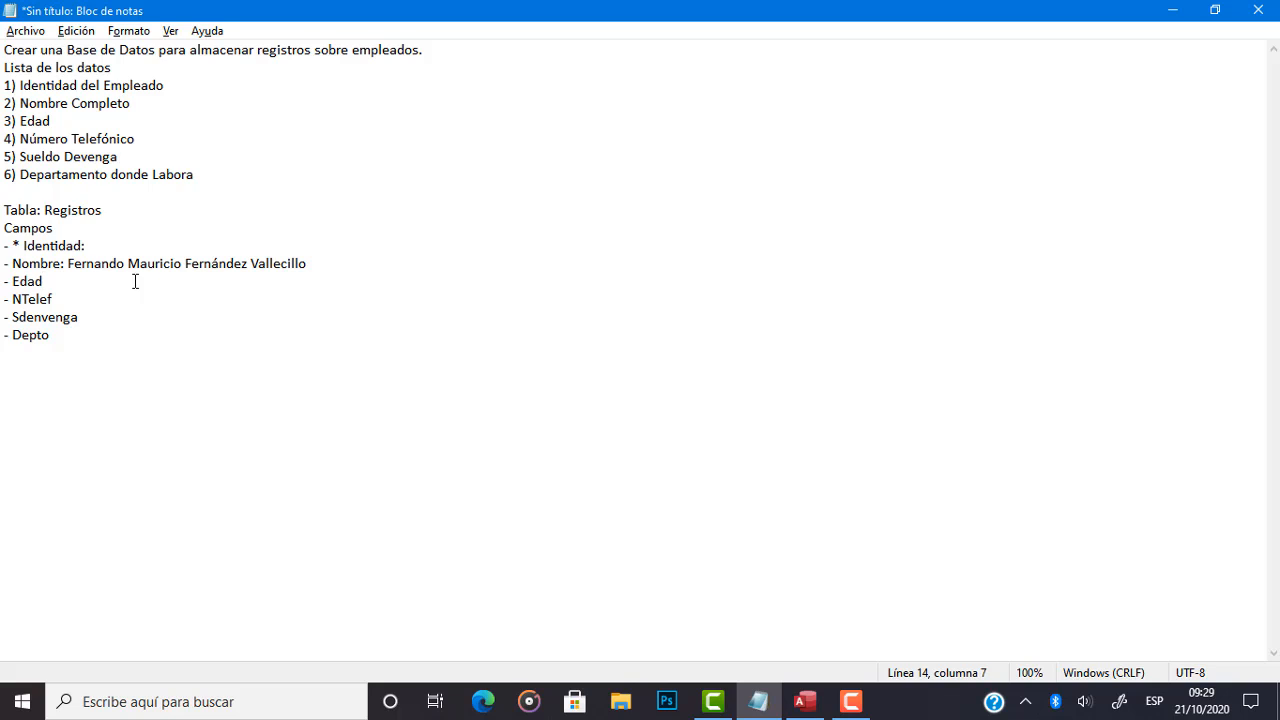
type(": 30 o 30 años")
Highlight parts of the Edad line's samples to compare the number-only form with the form including años, ending on the first 30.
key("Left")
key("Left")
key("Left")
key("Left")
key("Left")
key("Left")
key("Left")
key("Left")
key("Left")
key("shift+Left")
key("shift+Left")
key("Right")
key("Right")
key("Right")
key("Right")
key("shift+Right")
key("shift+Right")
key("shift+Right")
key("shift+Right")
key("shift+Right")
key("shift+Right")
key("shift+Right")
key("Left")
key("shift+Right")
key("shift+Right")
key("Left")
key("Left")
key("shift+Left")
key("shift+Left")
Return to Access and set the Edad field's data type to Número.
key("alt+Tab")
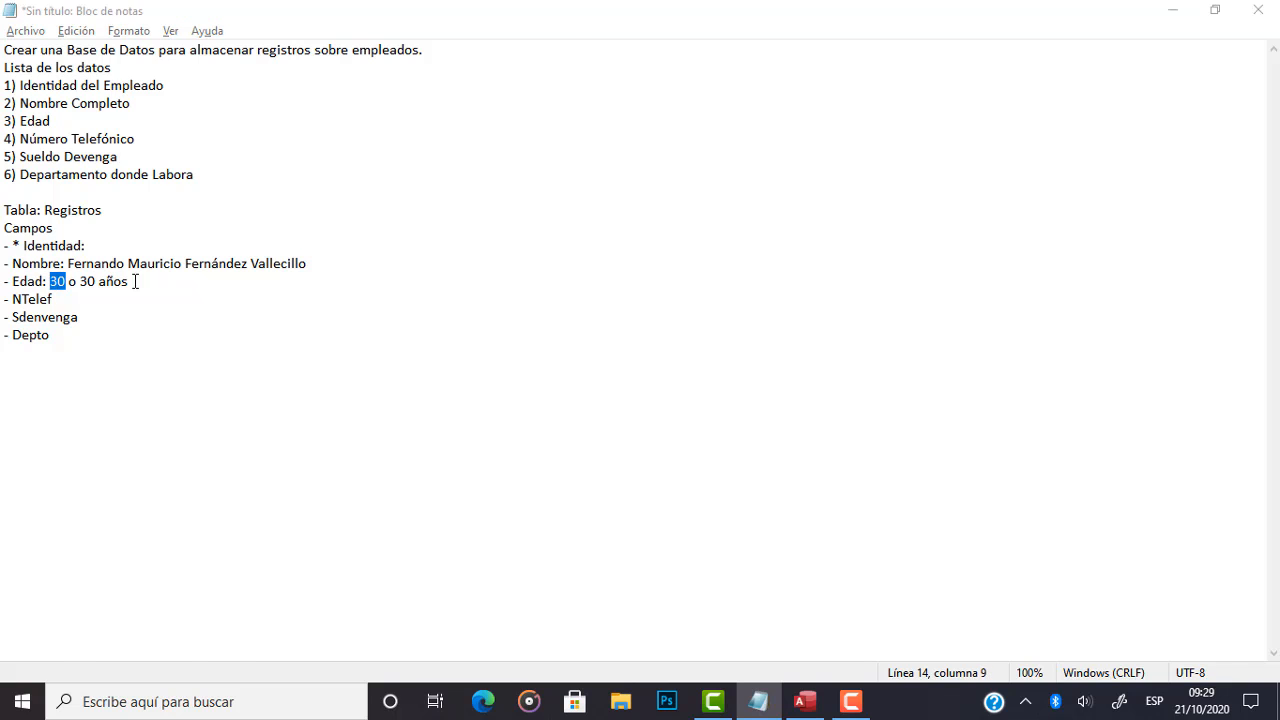
left_click(514, 236)
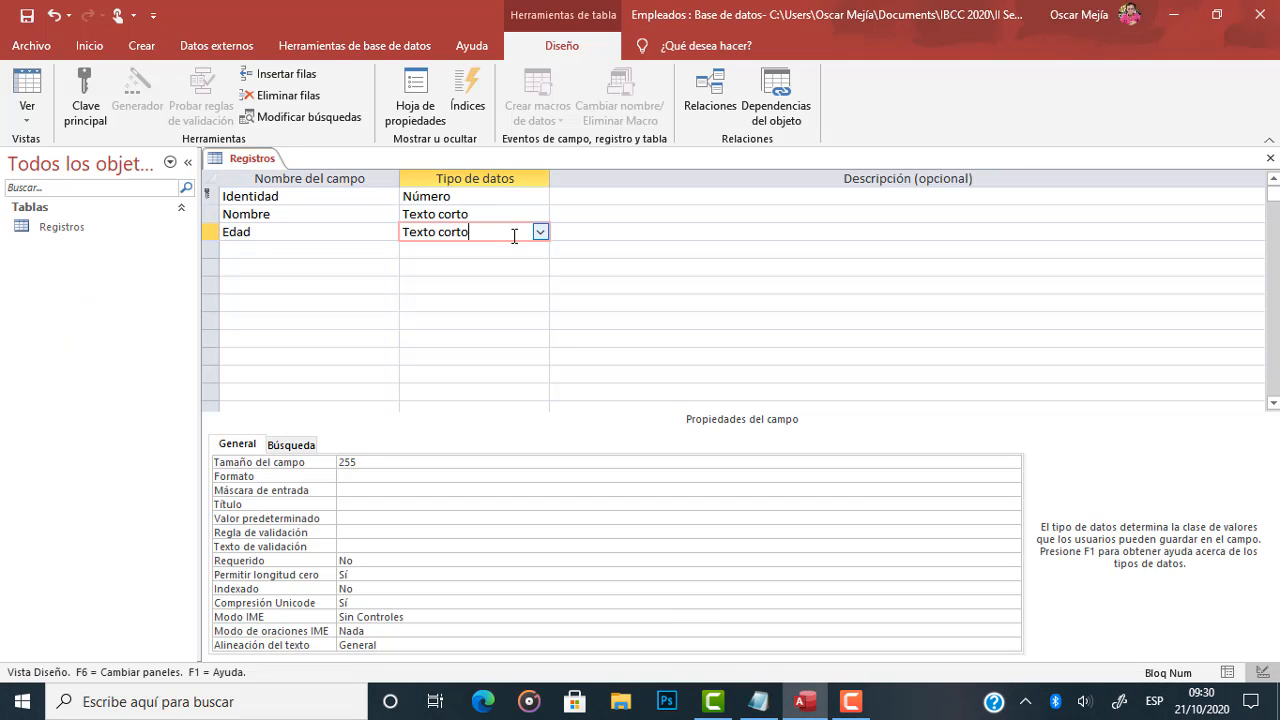
left_click(539, 233)
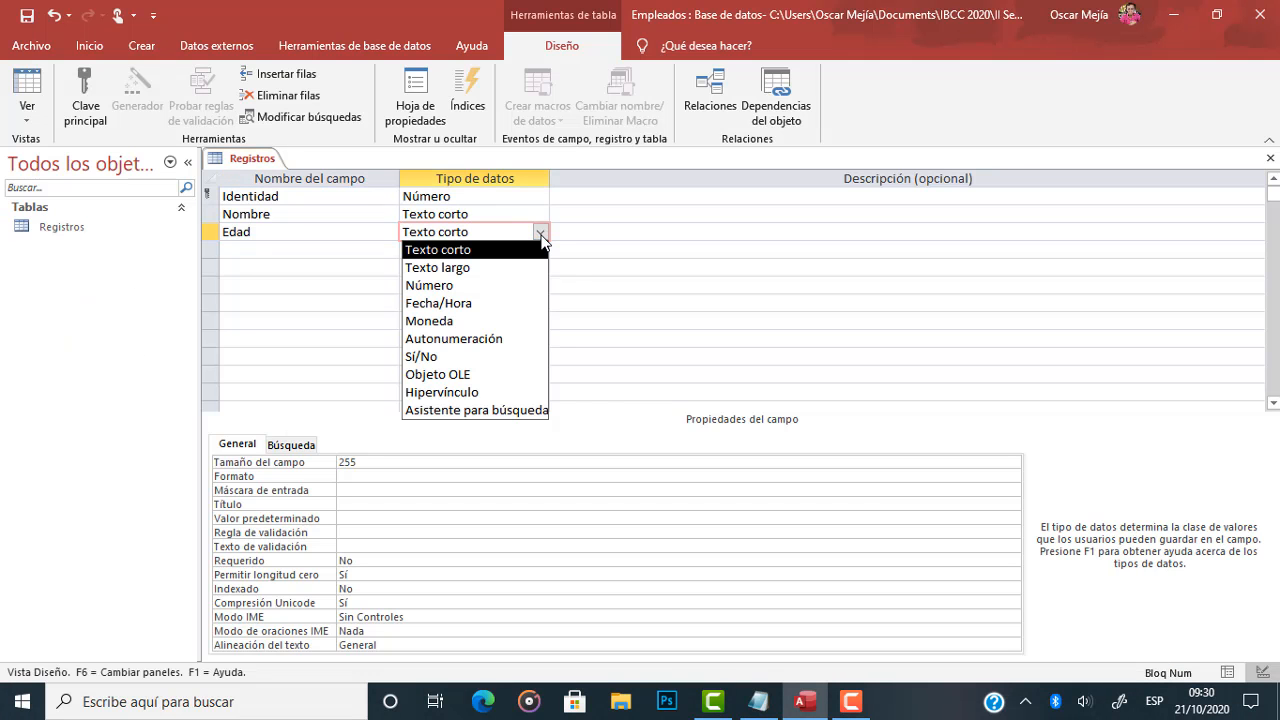
left_click(468, 285)
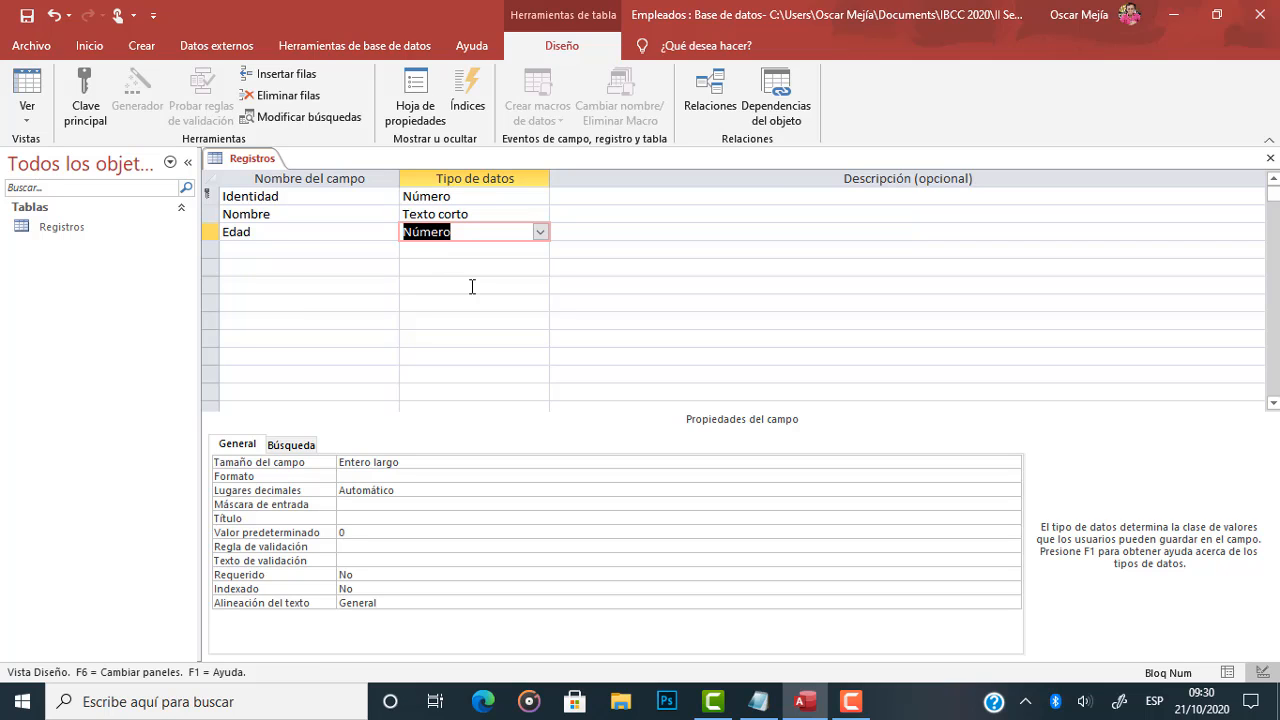
In the Notepad note, change the first sample age in the Edad line to 100 and highlight it.
key("alt+Tab")
key("Left")
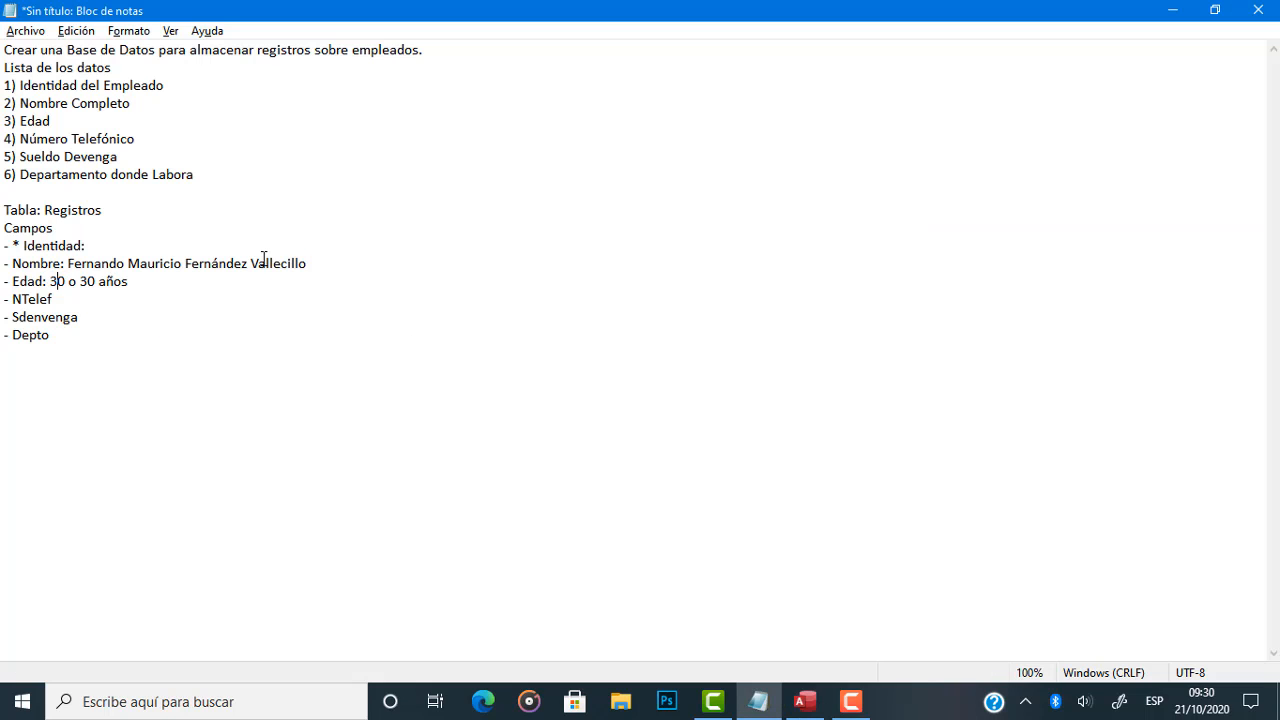
key("shift+Right")
key("shift+Right")
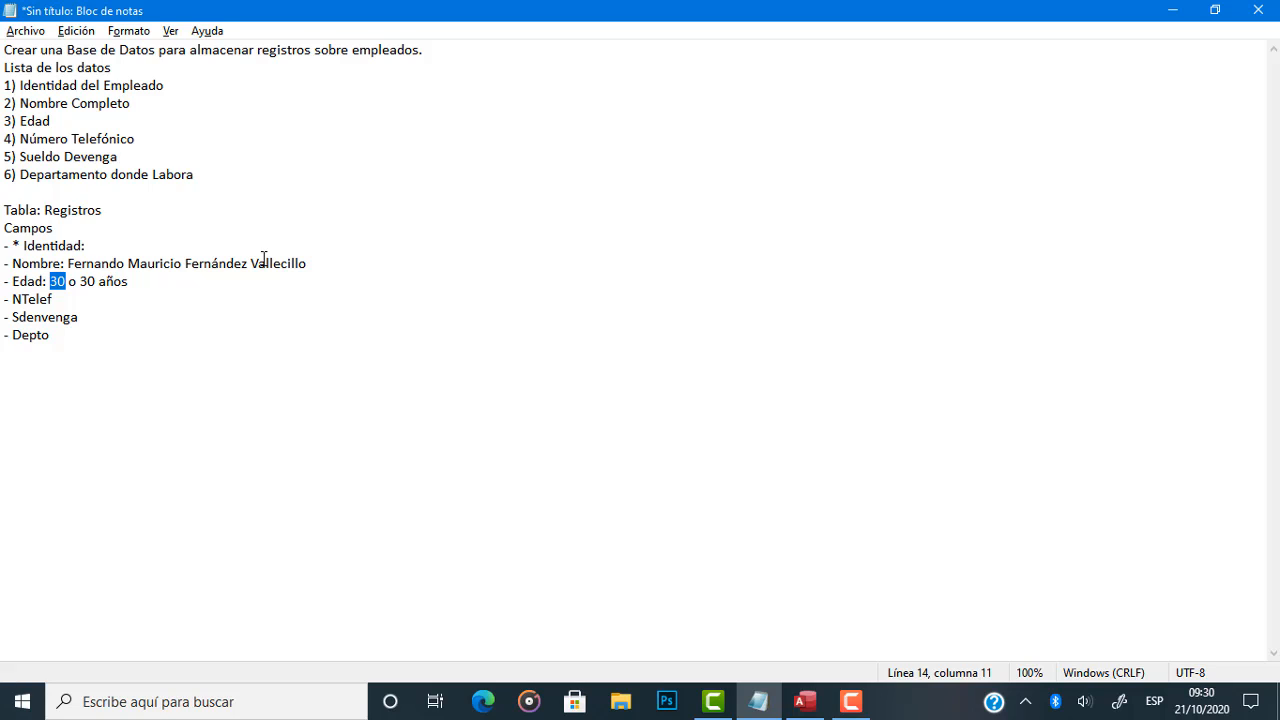
key("Left")
key("shift+Right")
type("10")
key("Left")
key("Left")
key("shift+Right")
key("shift+Right")
key("shift+Right")
Back in Access, set the Edad field's size to Entero.
key("alt+Tab")
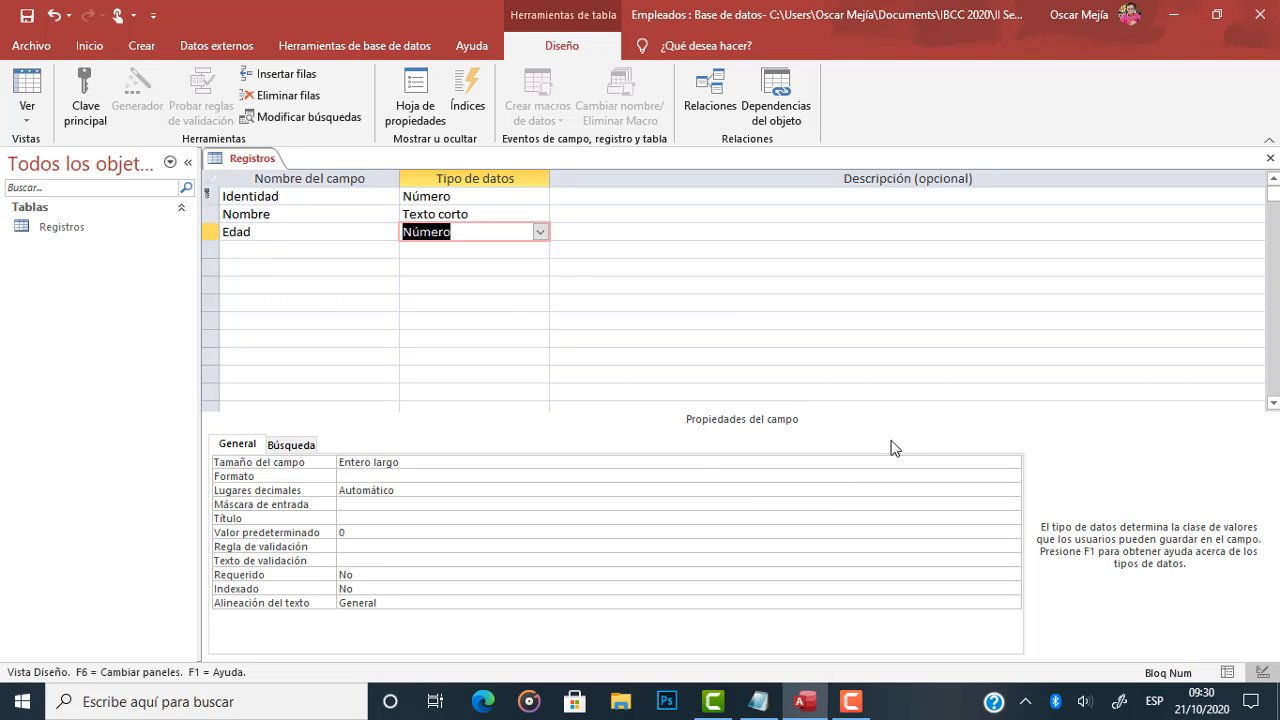
left_click(946, 462)
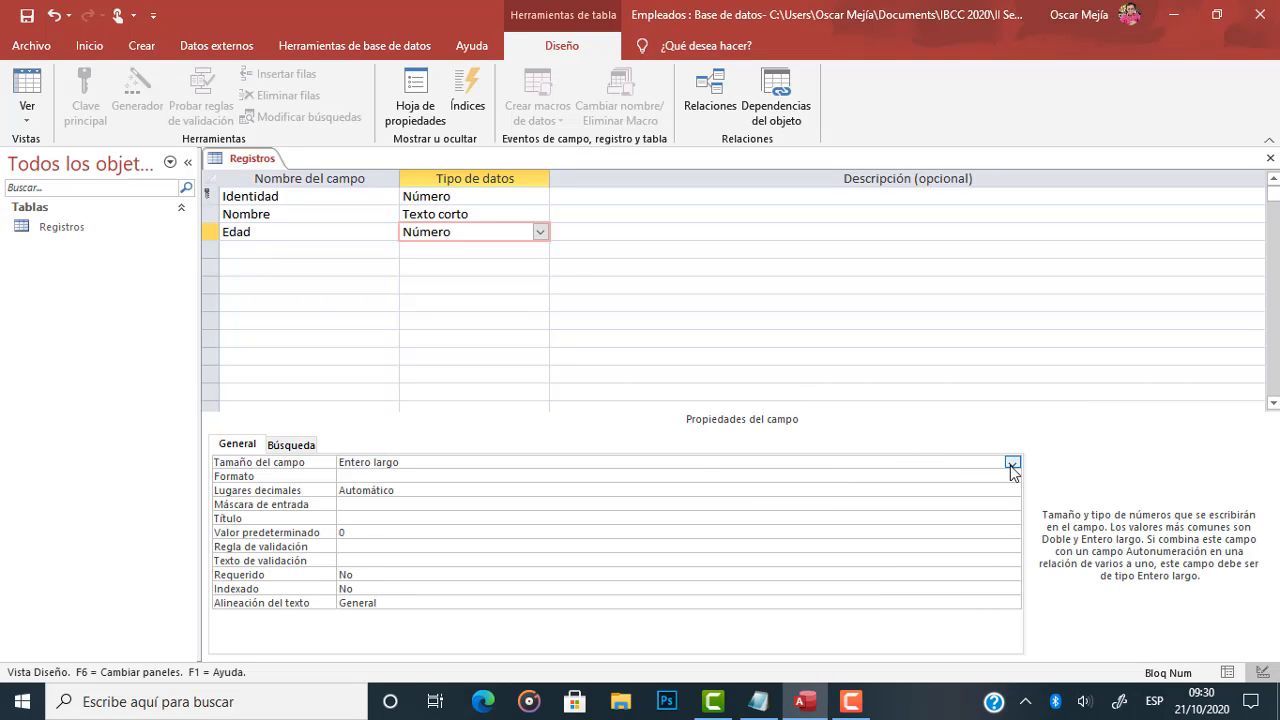
left_click(1011, 464)
left_click(515, 489)
left_click(258, 238)
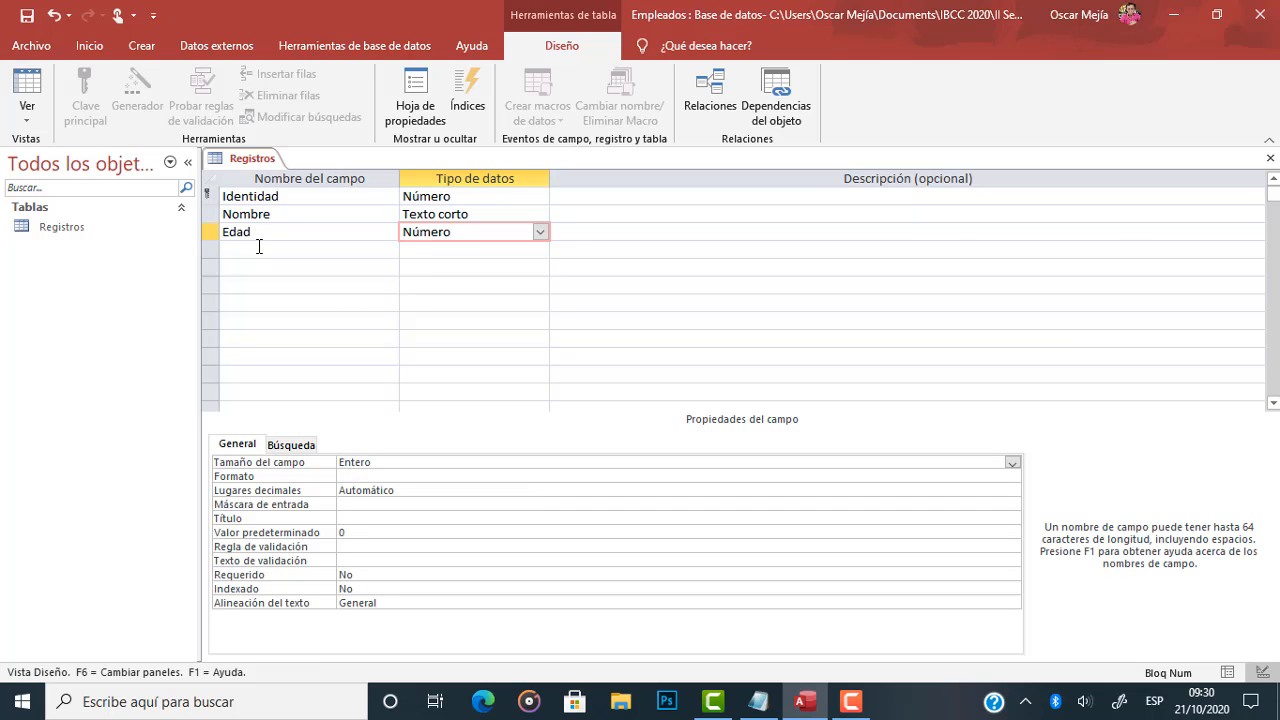
Check the note for the next field and add it, NTelef, in the Access row below Edad.
left_click(258, 246)
key("alt+Tab")
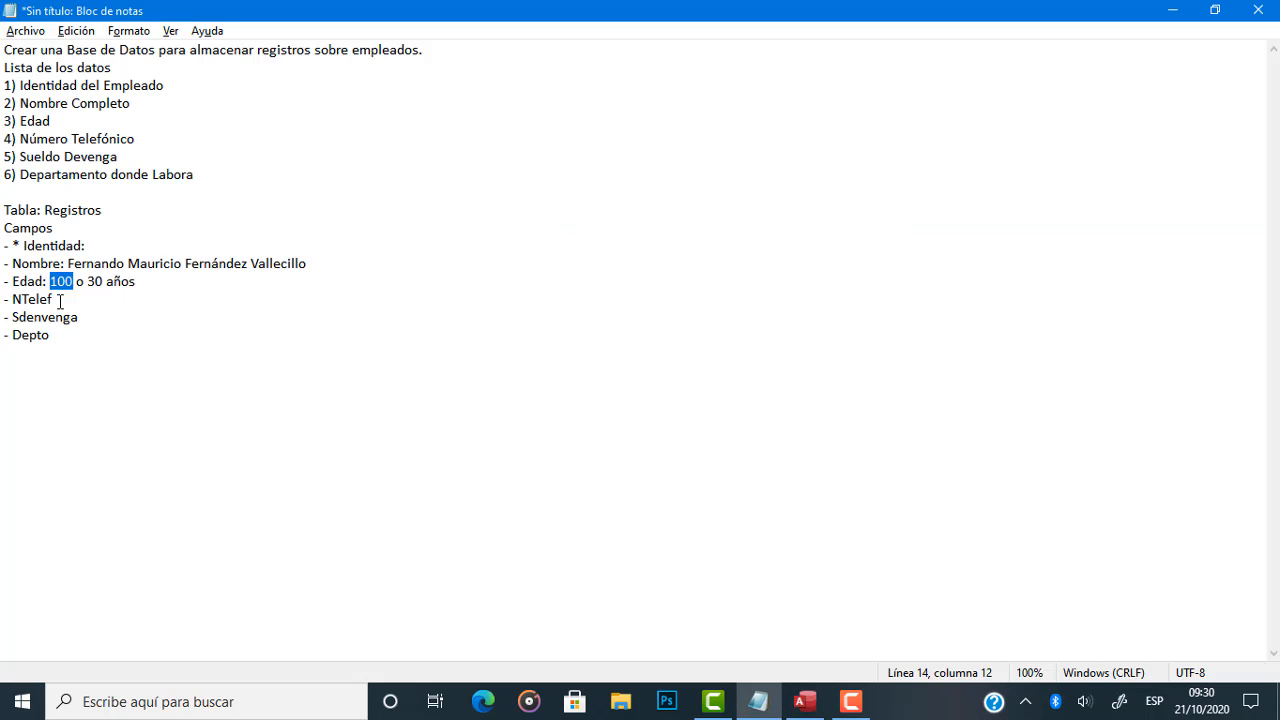
left_click(60, 301)
key("alt+Tab")
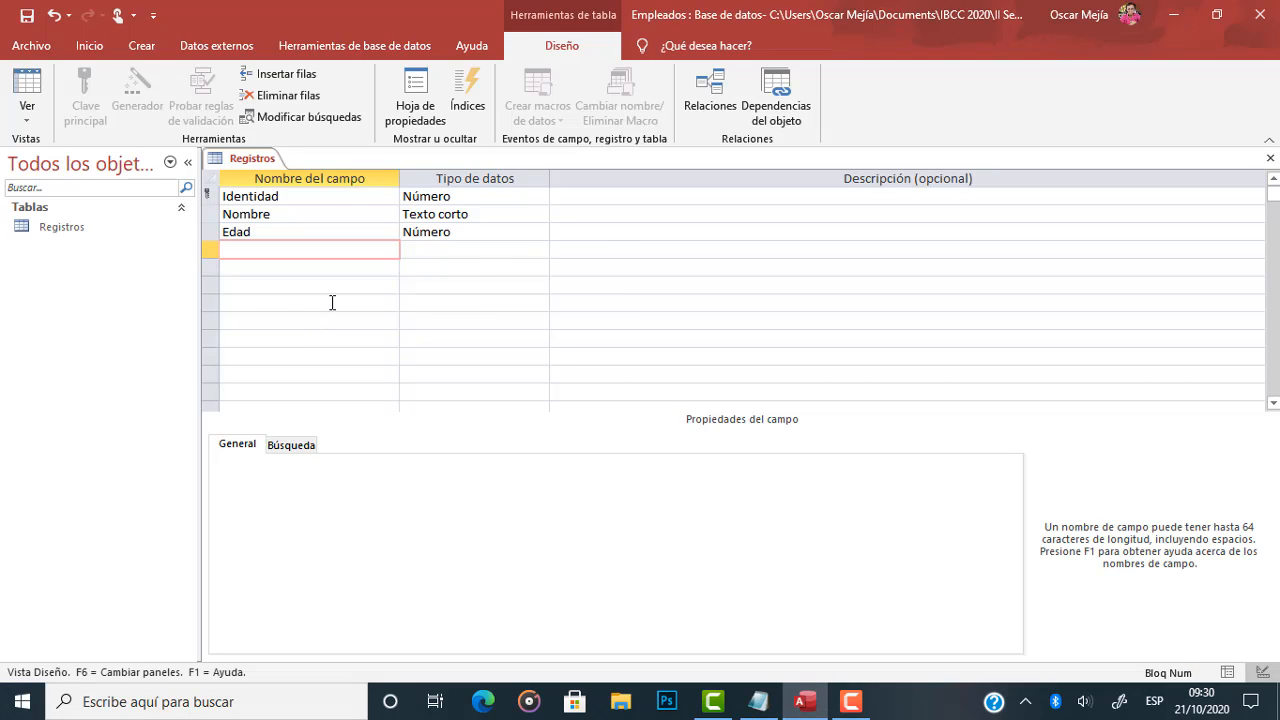
type("NTelef")
In the Notepad note, add a colon and a sample phone number after NTelef, and highlight that number.
key("alt+Tab")
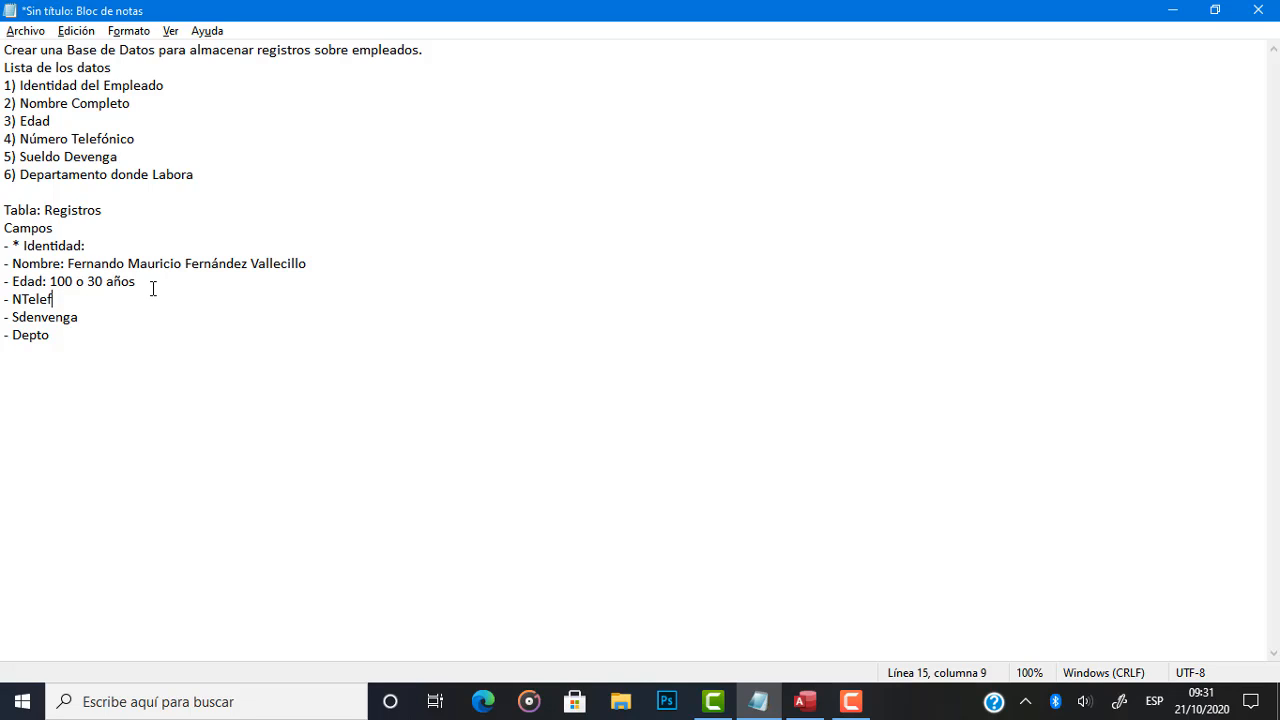
type(":")
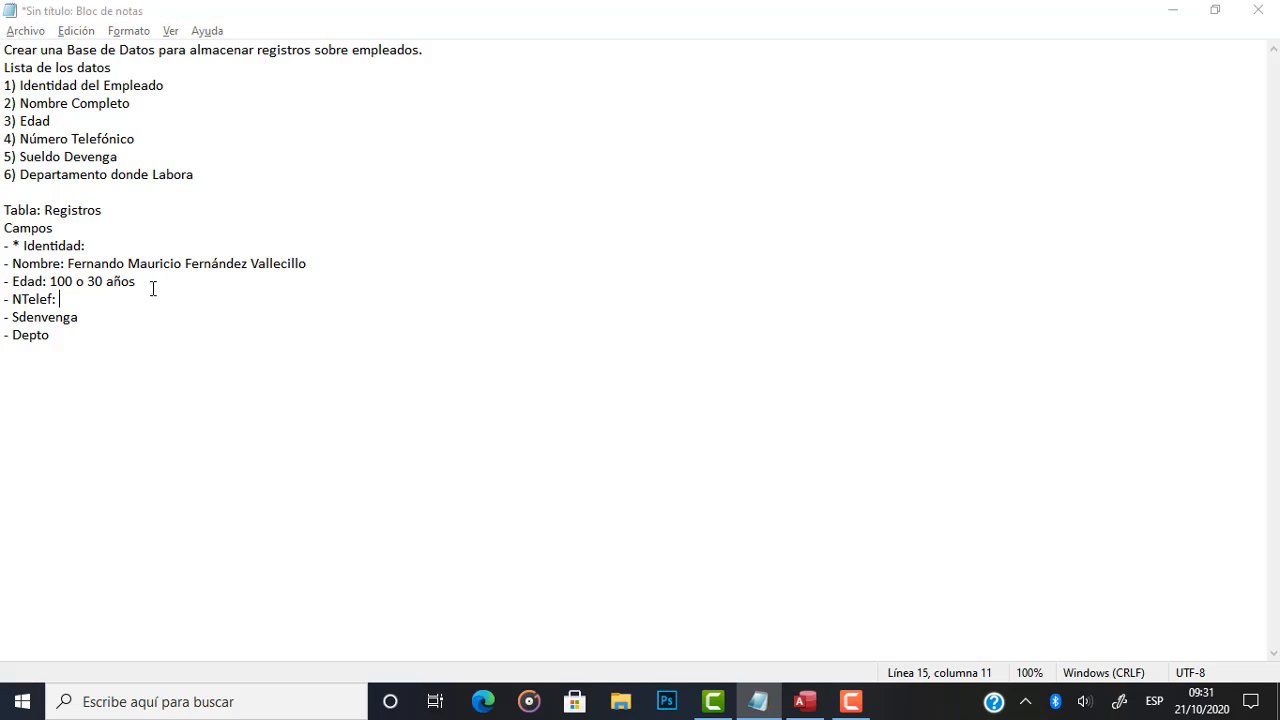
key("alt+Tab")
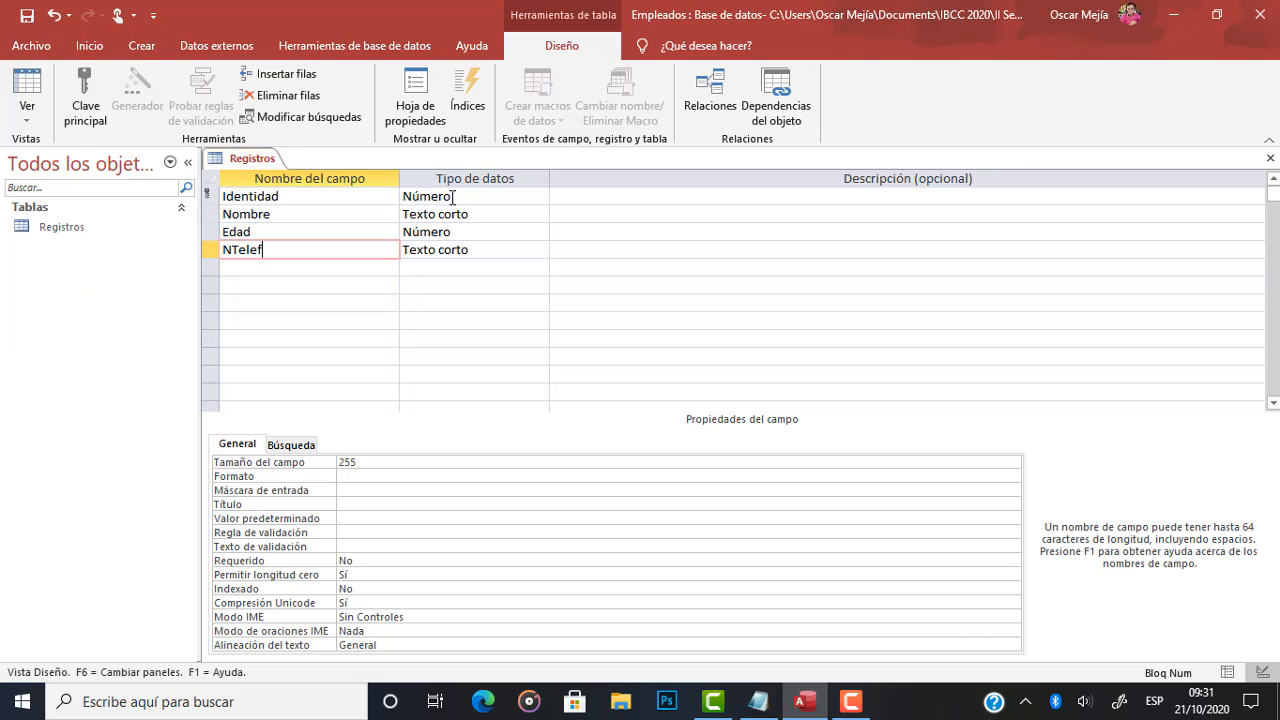
key("alt+Tab")
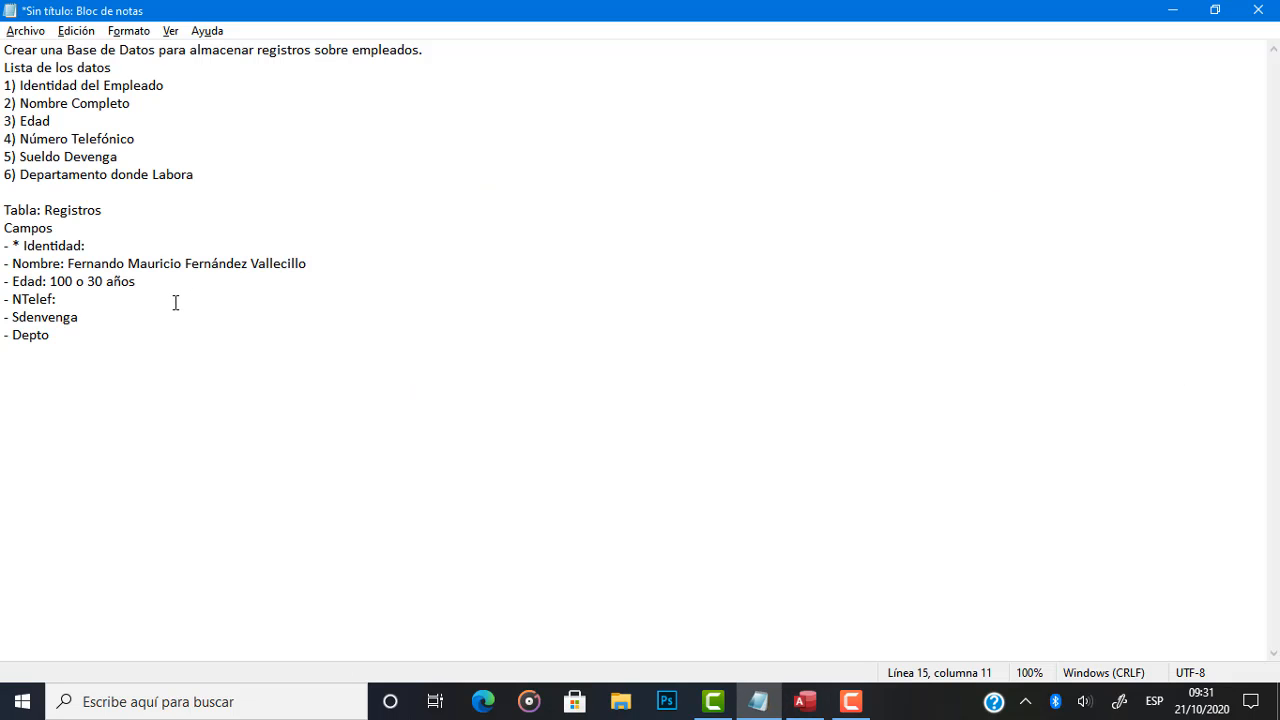
type("369-569-")
type("56")
key("shift+Left")
key("shift+Left")
key("shift+Left")
key("shift+Left")
key("shift+Left")
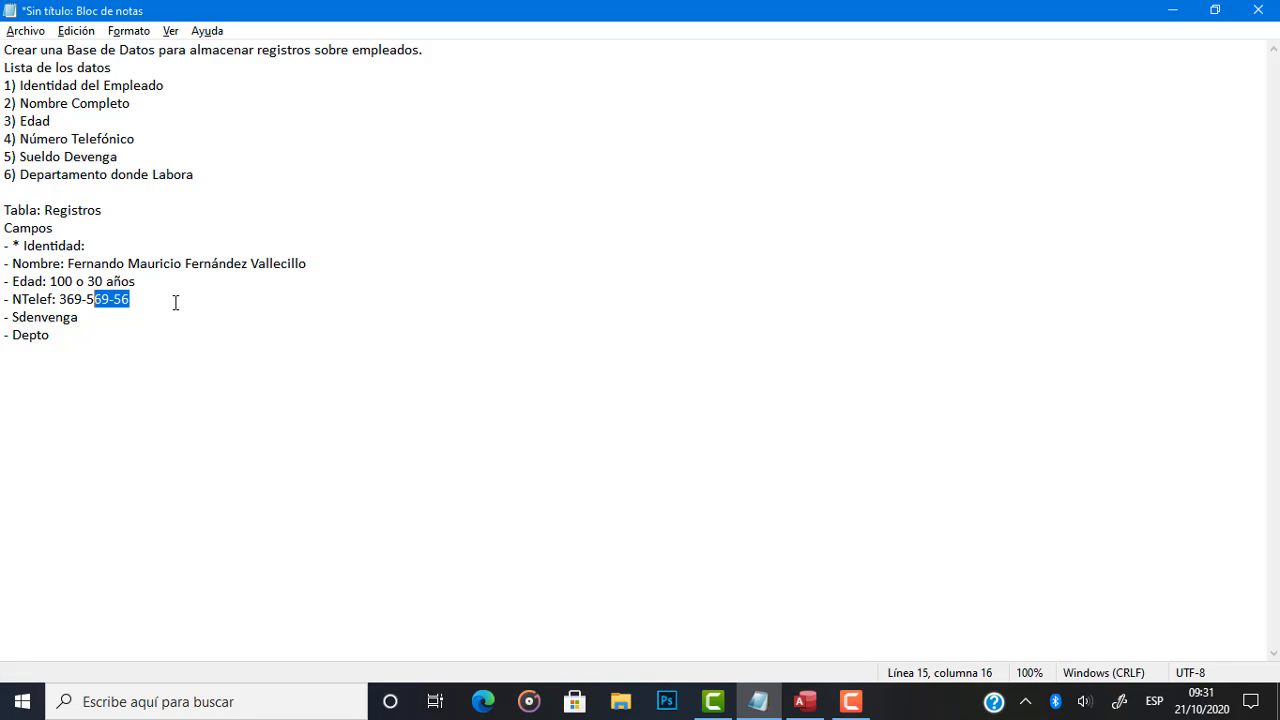
key("shift+Left")
key("shift+Left")
key("shift+Left")
key("shift+Left")
key("shift+Left")
Return to Access and set the NTelef field's size to 10.
key("alt+Tab")
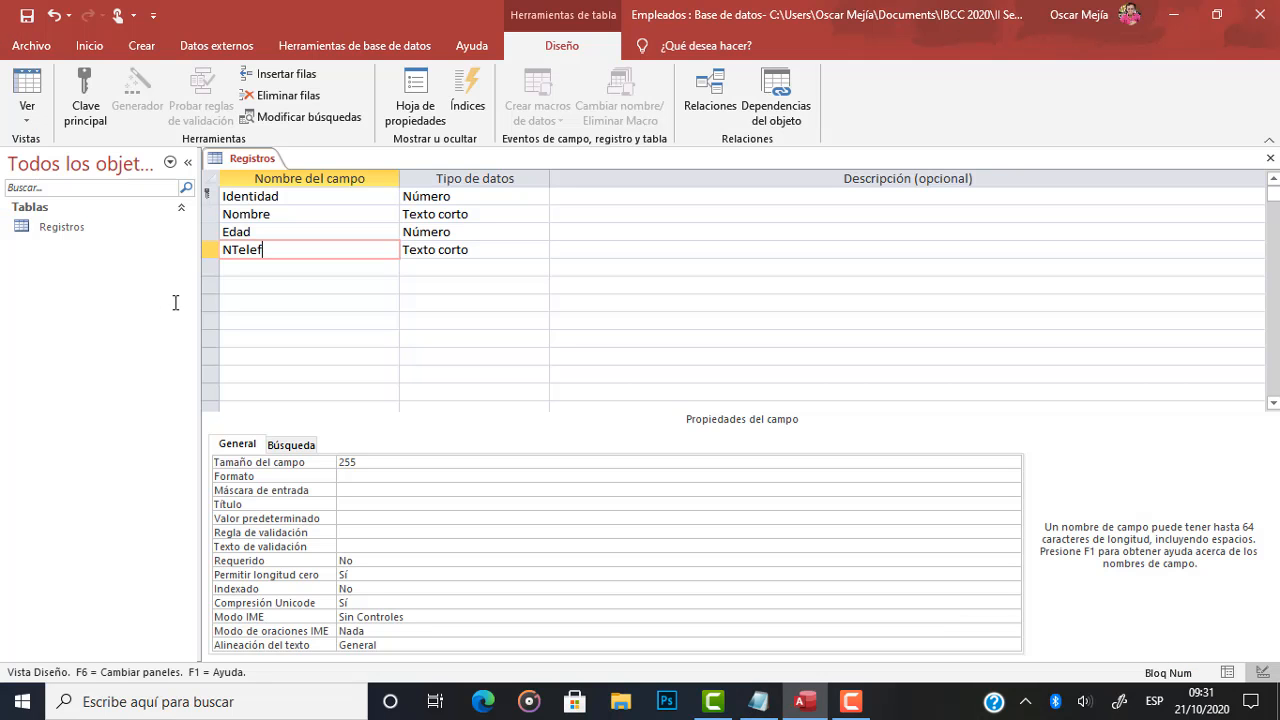
left_click(363, 465)
key("BackSpace")
key("BackSpace")
key("BackSpace")
type("10")
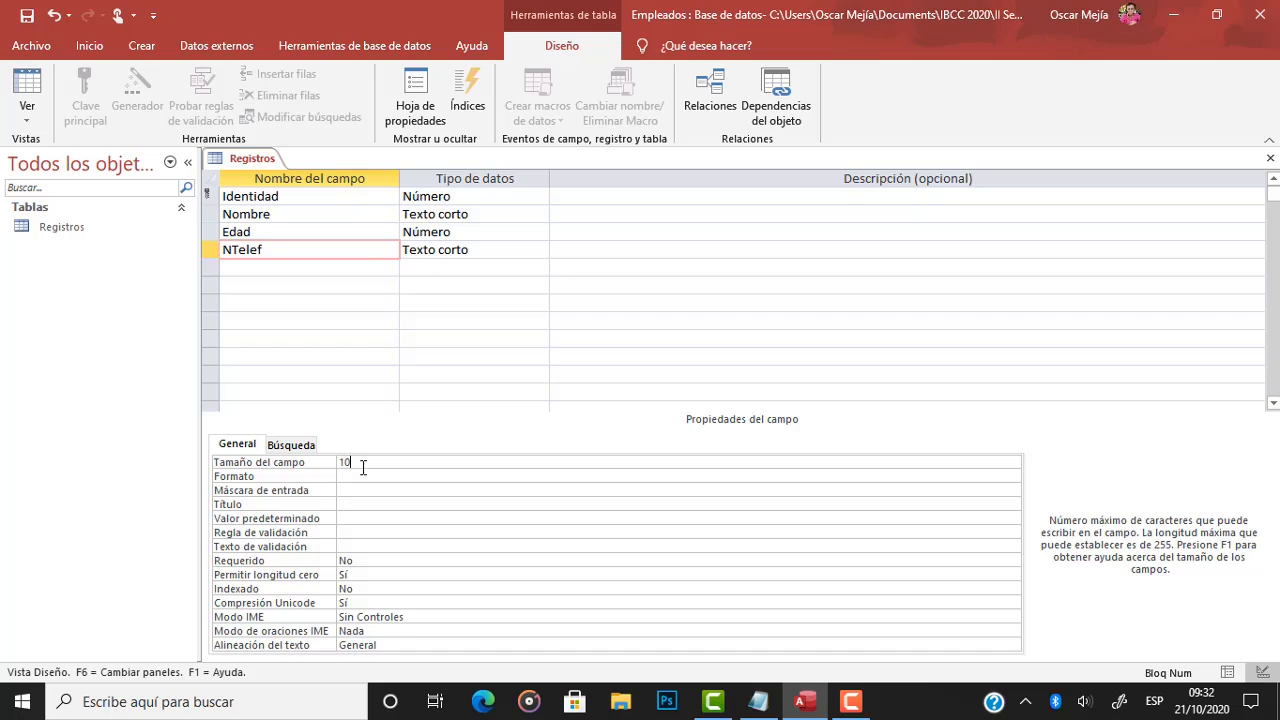
Check the Notepad note for the next field and add it as Sdevenga in the Access row below NTelef.
left_click(322, 267)
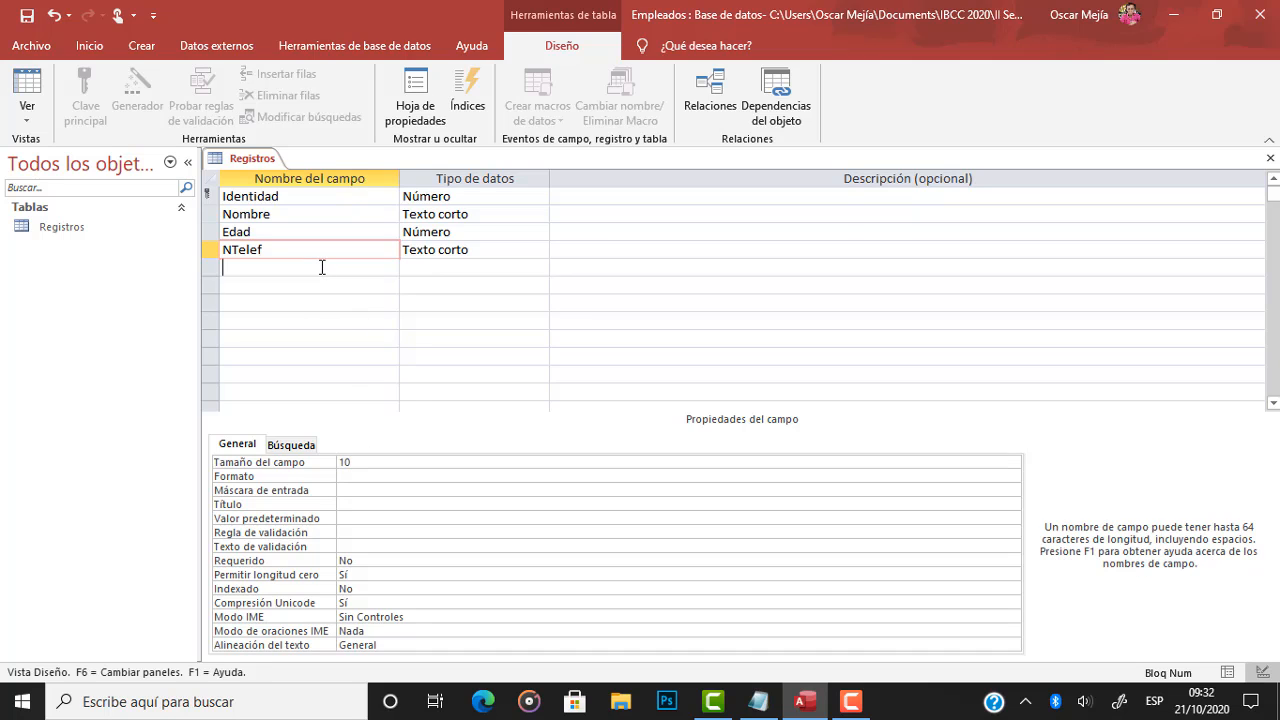
key("alt+Tab")
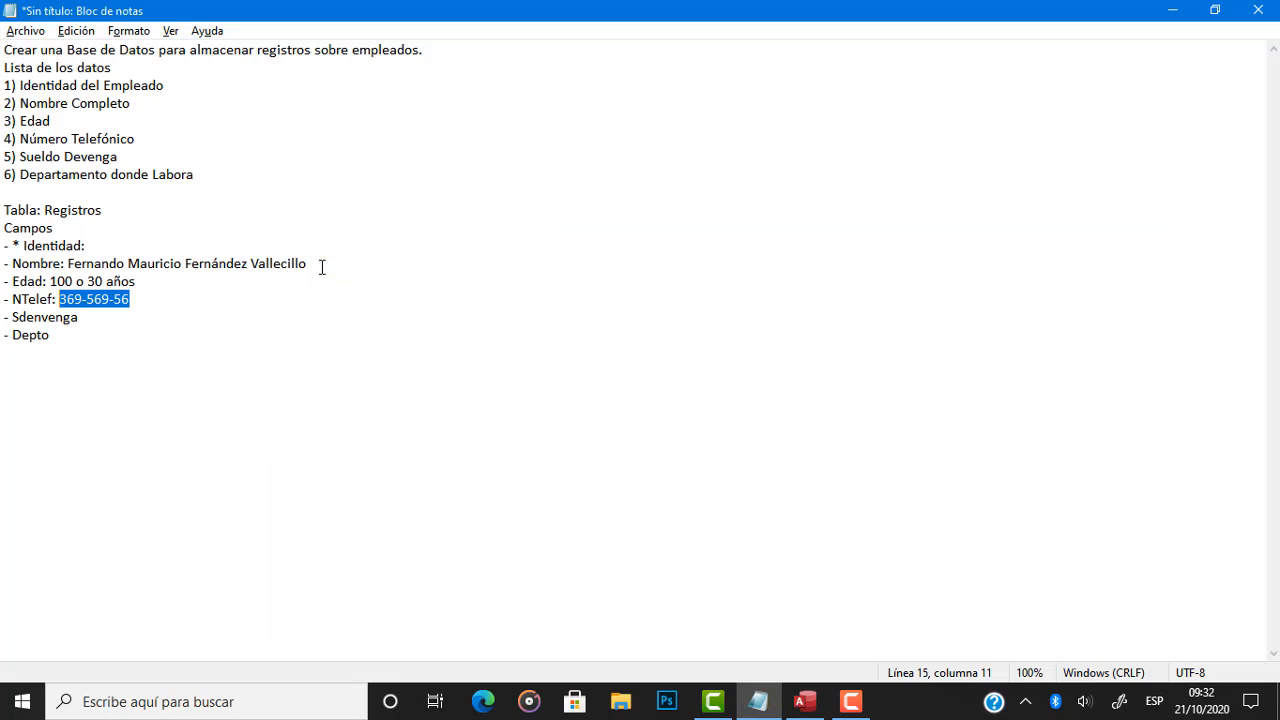
left_click(121, 317)
key("alt+Tab")
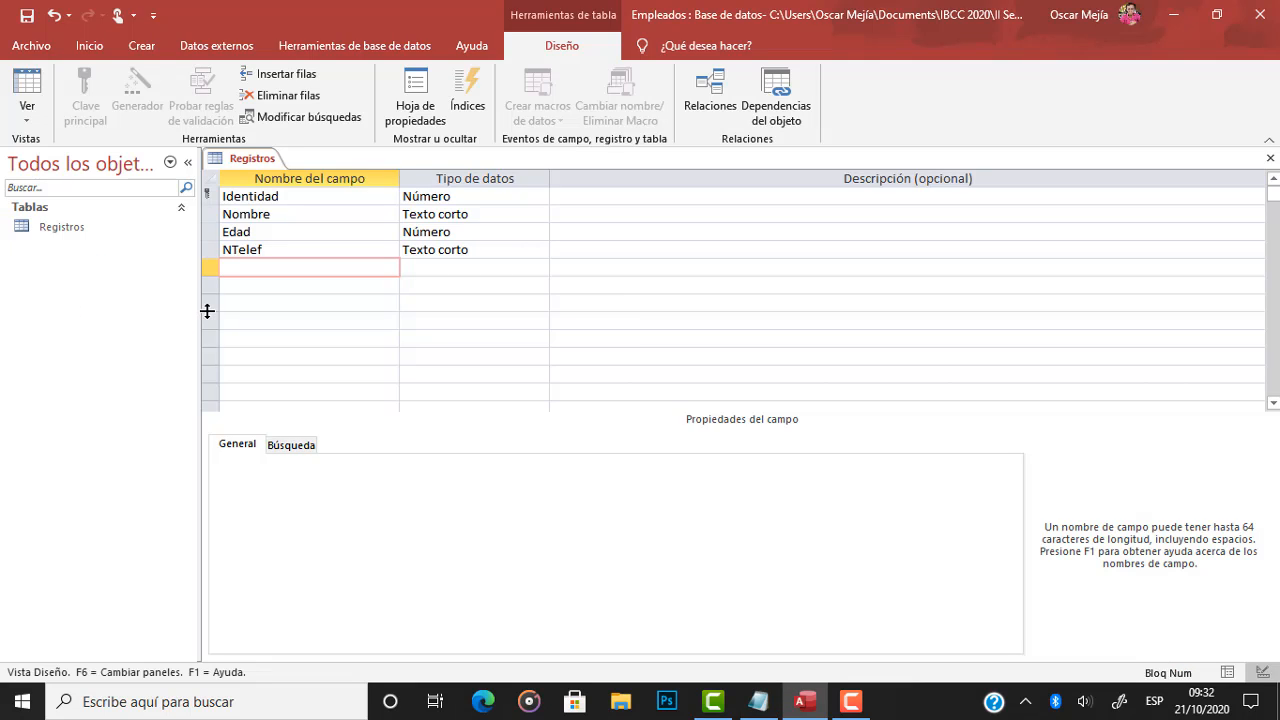
type("Sde")
key("BackSpace")
key("BackSpace")
key("BackSpace")
type("Sdevenga")
Set the Sdevenga field's data type to Número.
left_click(434, 269)
left_click(540, 267)
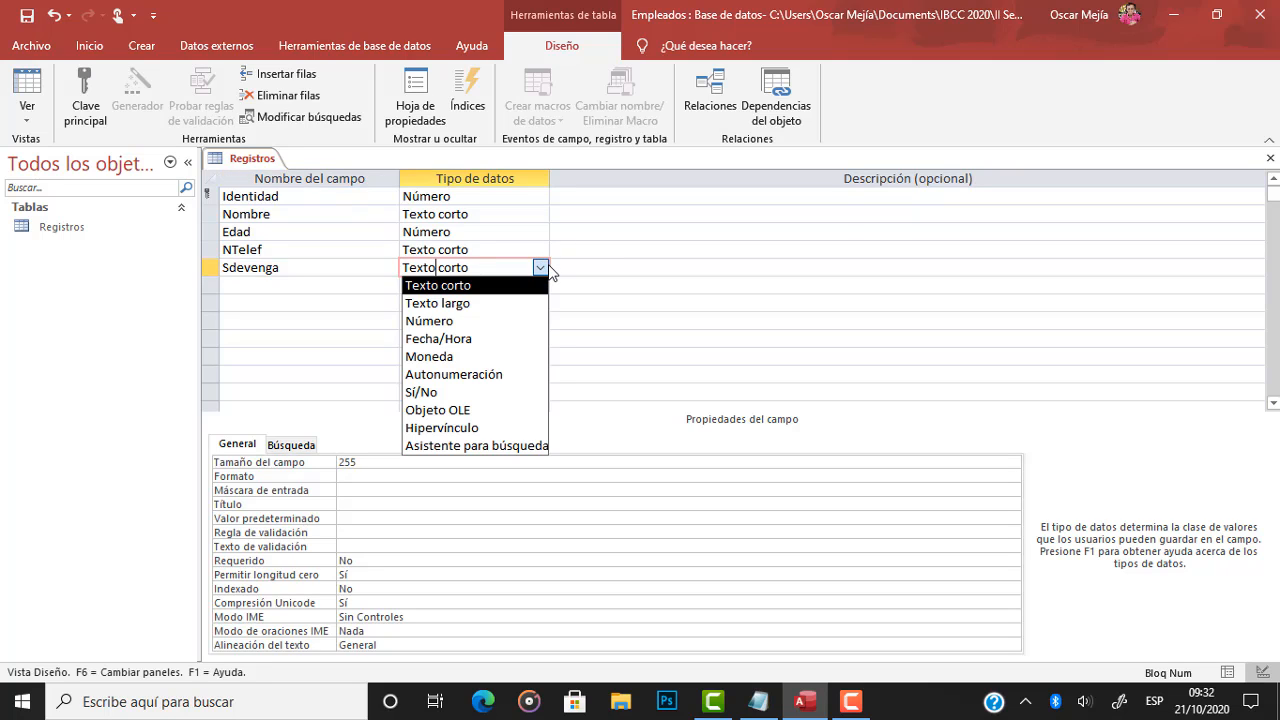
left_click(491, 321)
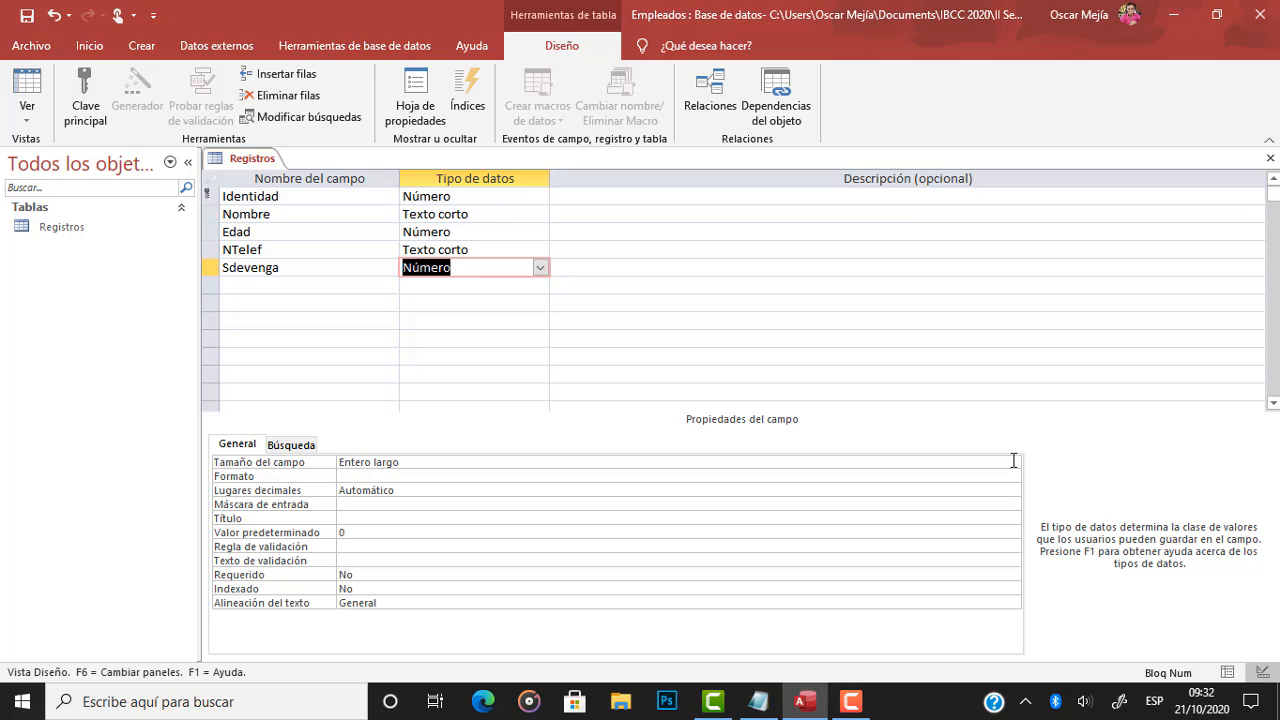
In the Notepad note, add a colon and the sample salary 15230.23 after Sdenvenga, and highlight its decimal part.
key("alt+Tab")
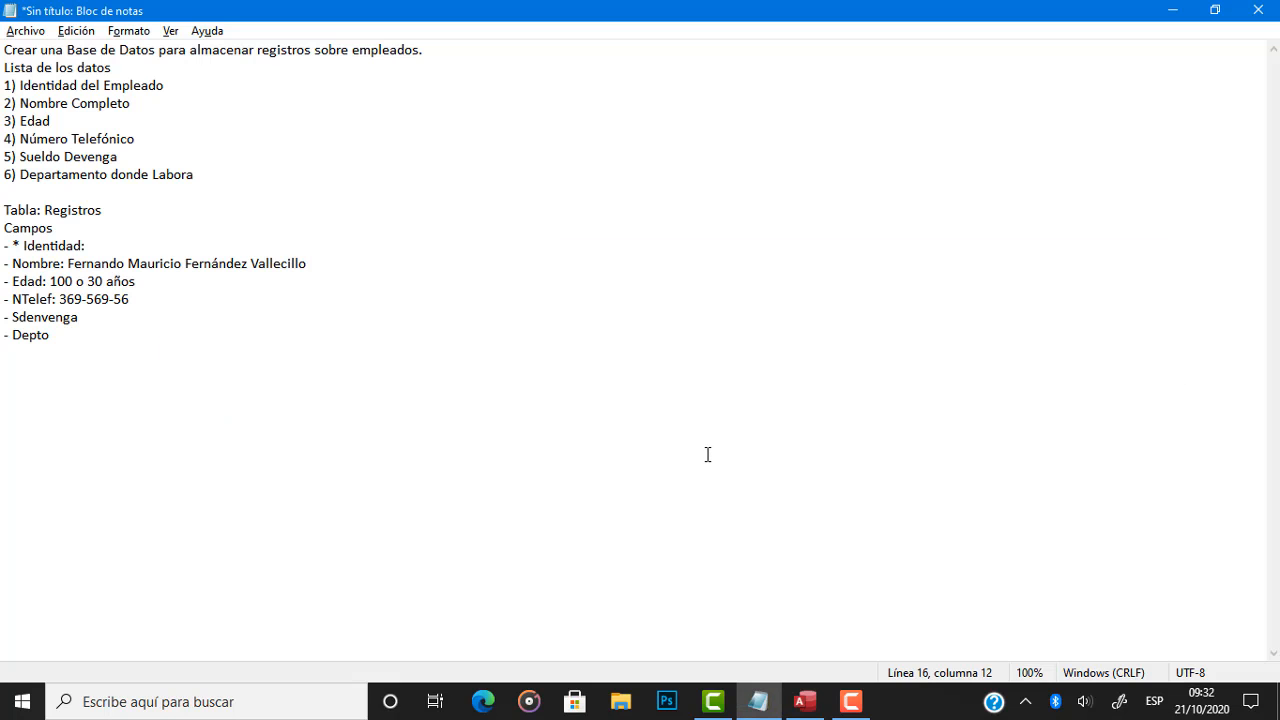
type(": 15230.23")
key("shift+Left")
key("shift+Left")
key("shift+Left")
key("shift+Left")
key("shift+Left")
key("shift+Left")
key("shift+Left")
key("shift+Left")
key("Right")
key("Right")
key("Left")
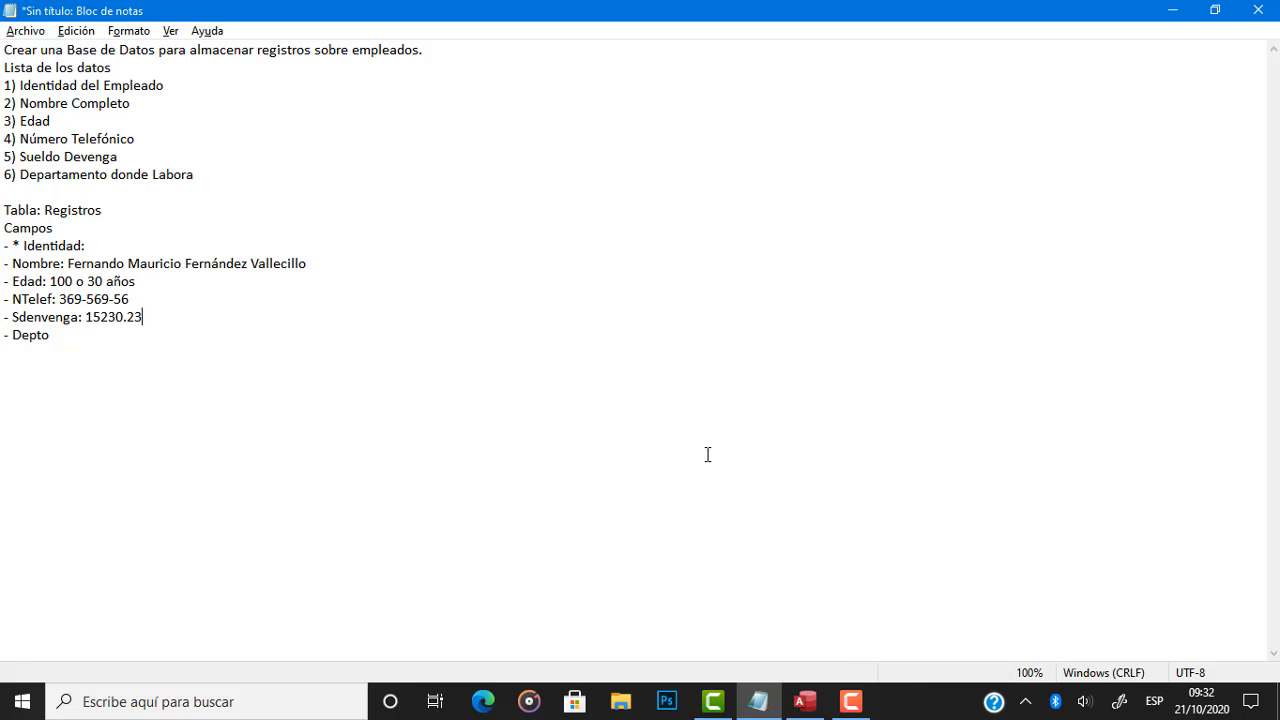
key("shift+Left")
key("shift+Left")
key("shift+Left")
Back in Access, try Decimal as the Sdevenga field's size, and settle on Doble.
key("alt+Tab")
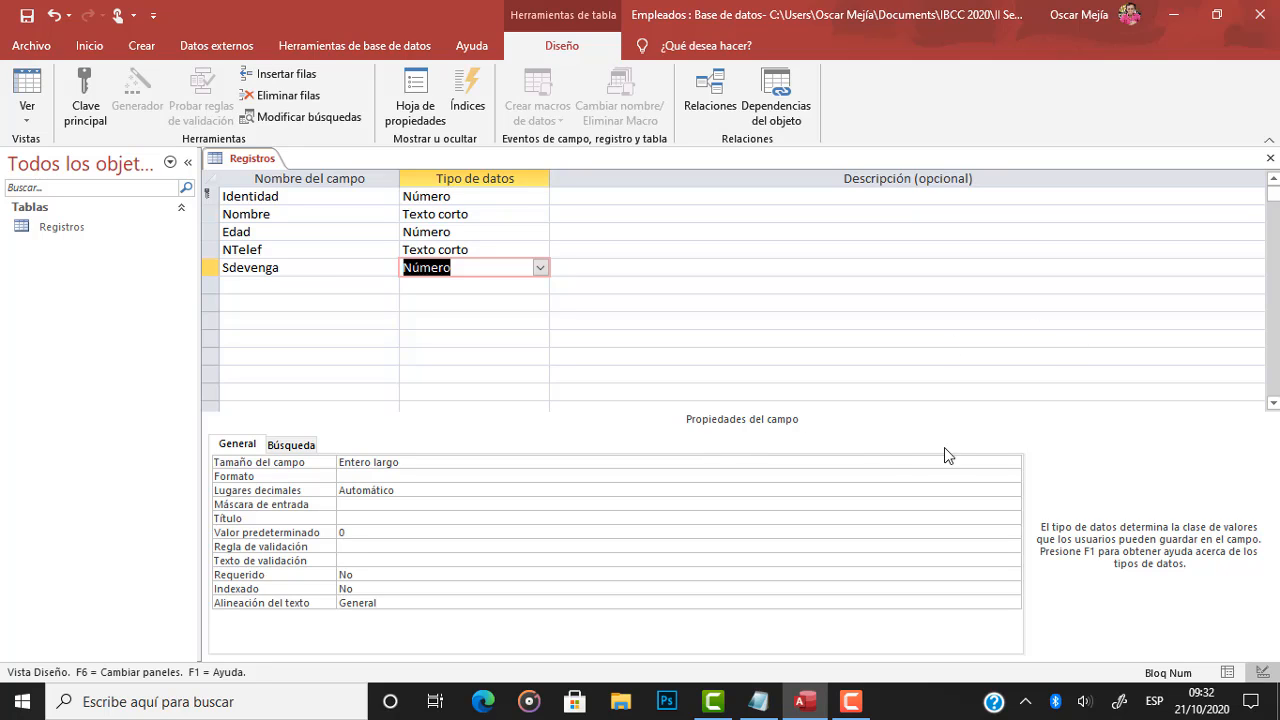
left_click(946, 464)
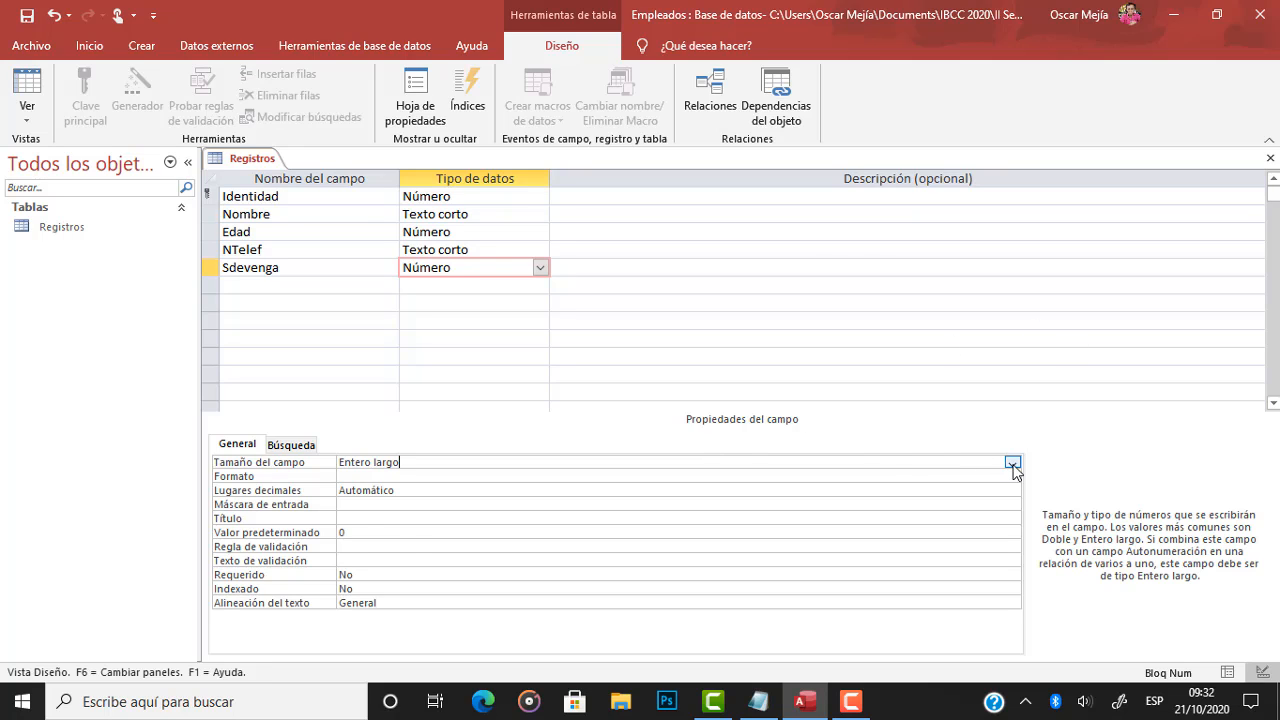
left_click(1012, 464)
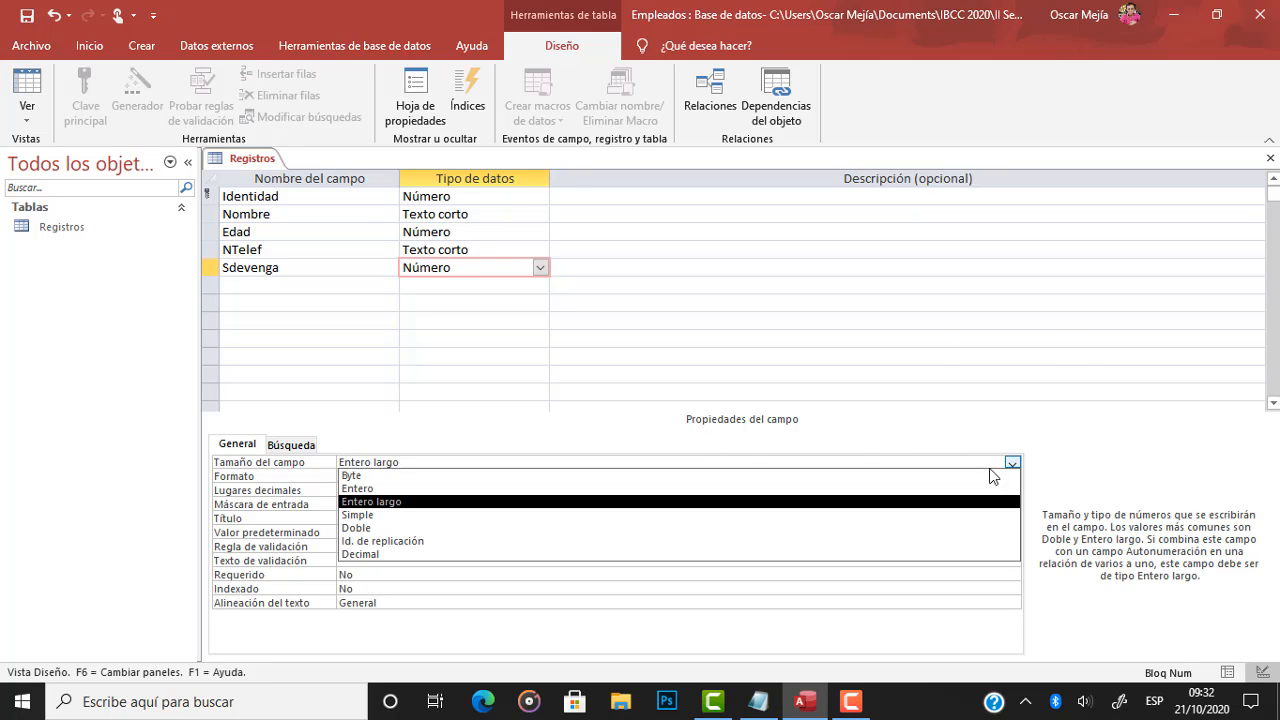
left_click(371, 556)
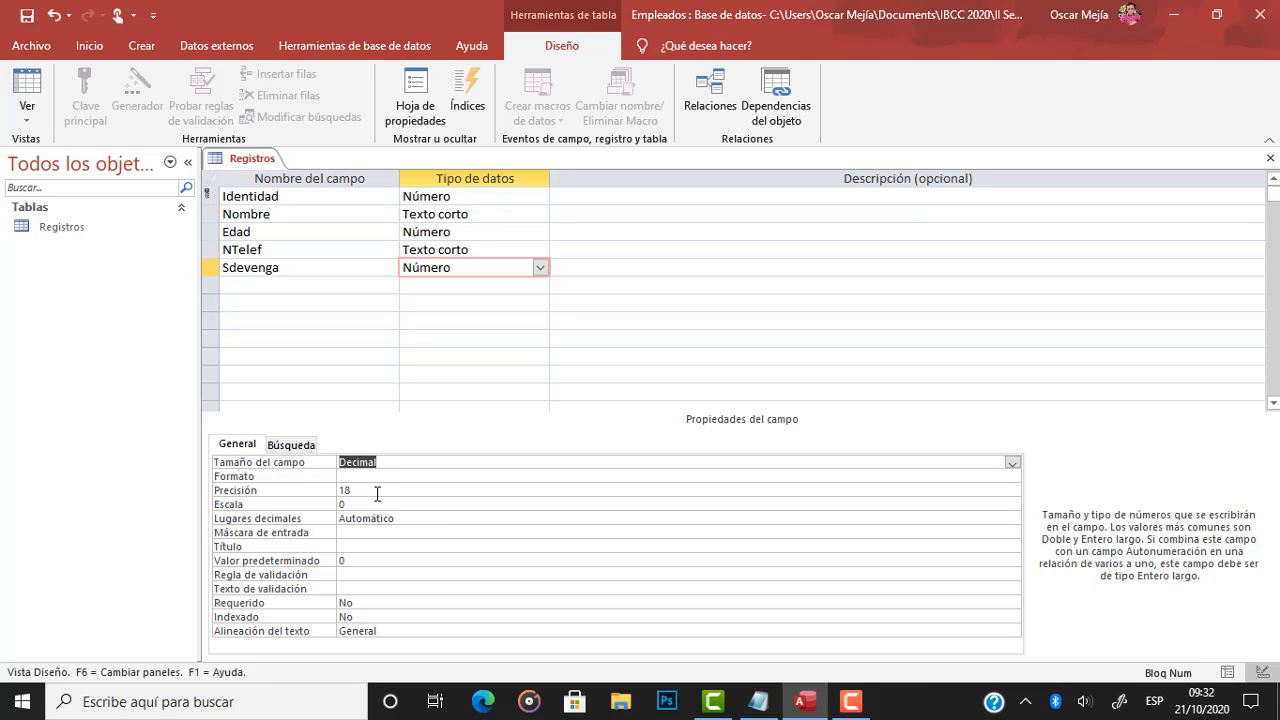
left_click(1012, 463)
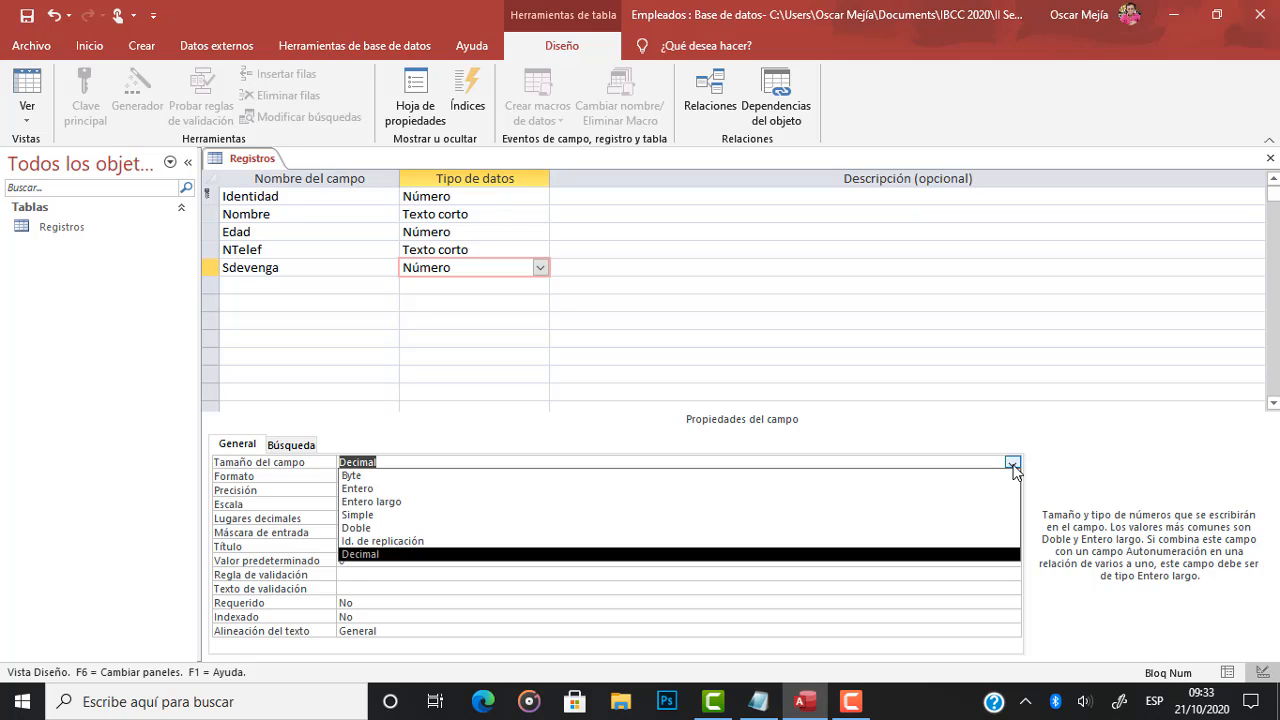
left_click(376, 528)
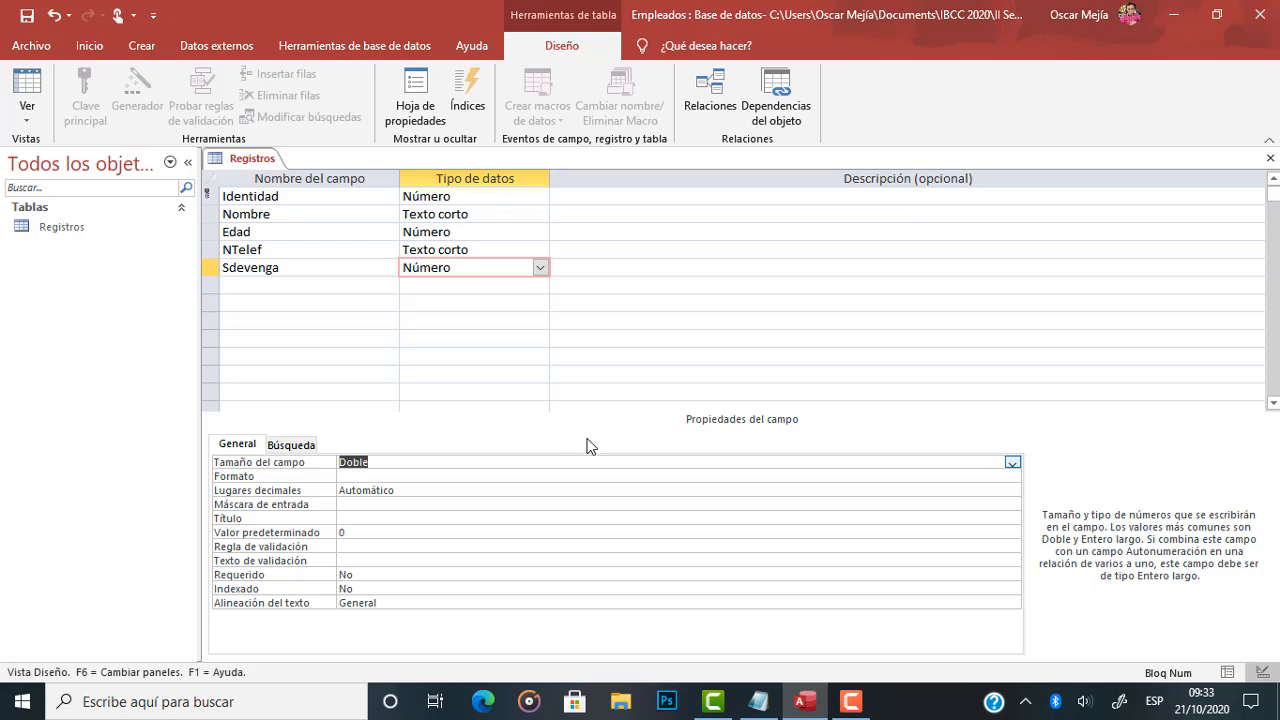
Check the sample salary in the note and set Sdevenga's decimal places to 2.
left_click(546, 492)
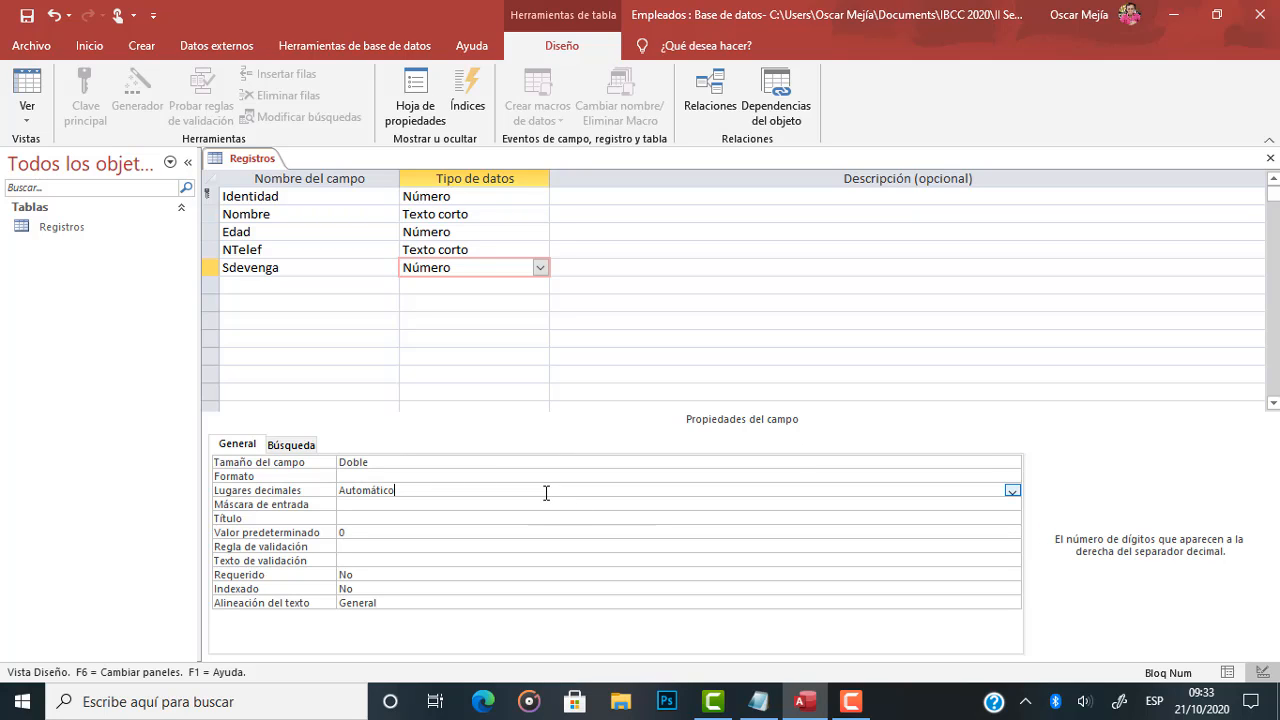
key("alt+Tab")
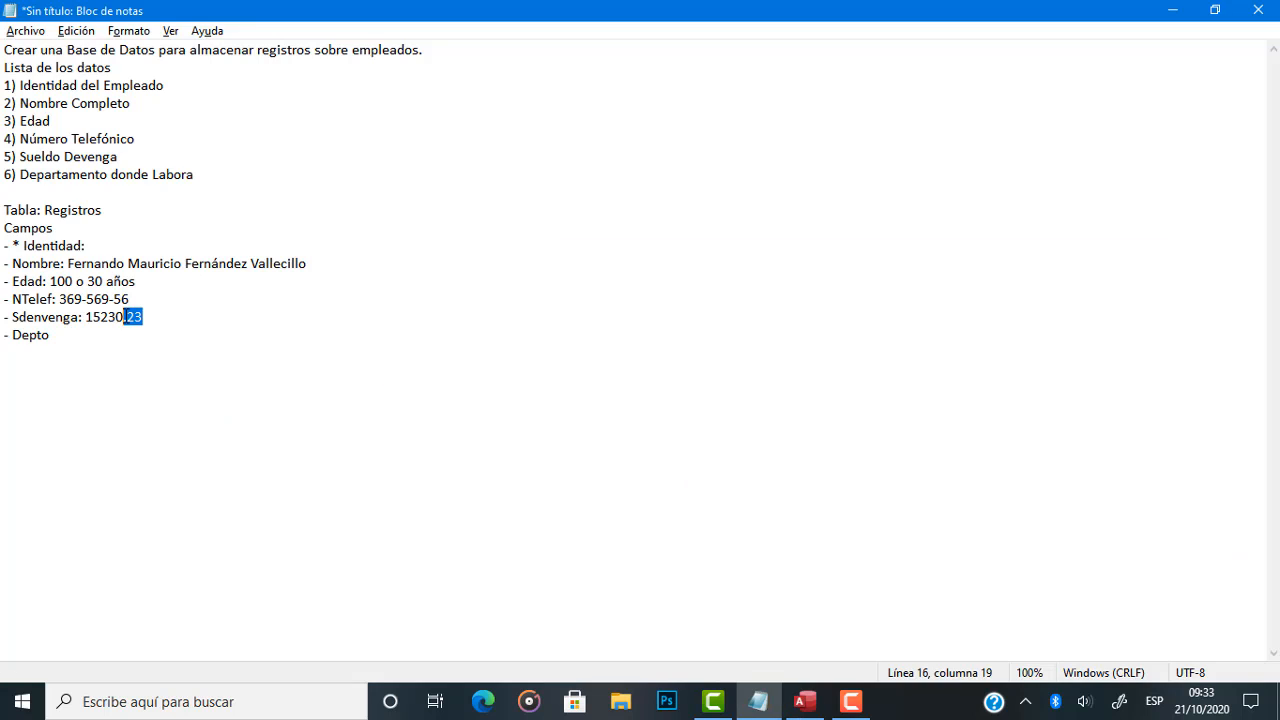
key("alt+Tab")
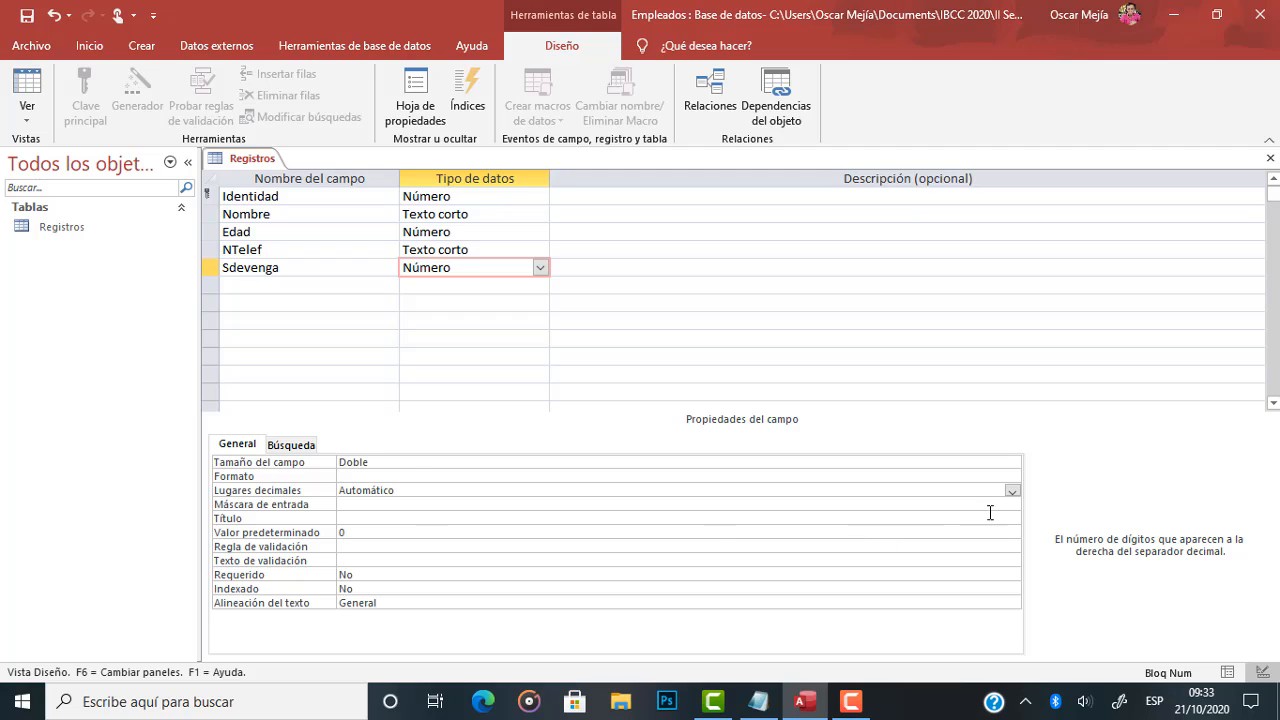
left_click(1011, 491)
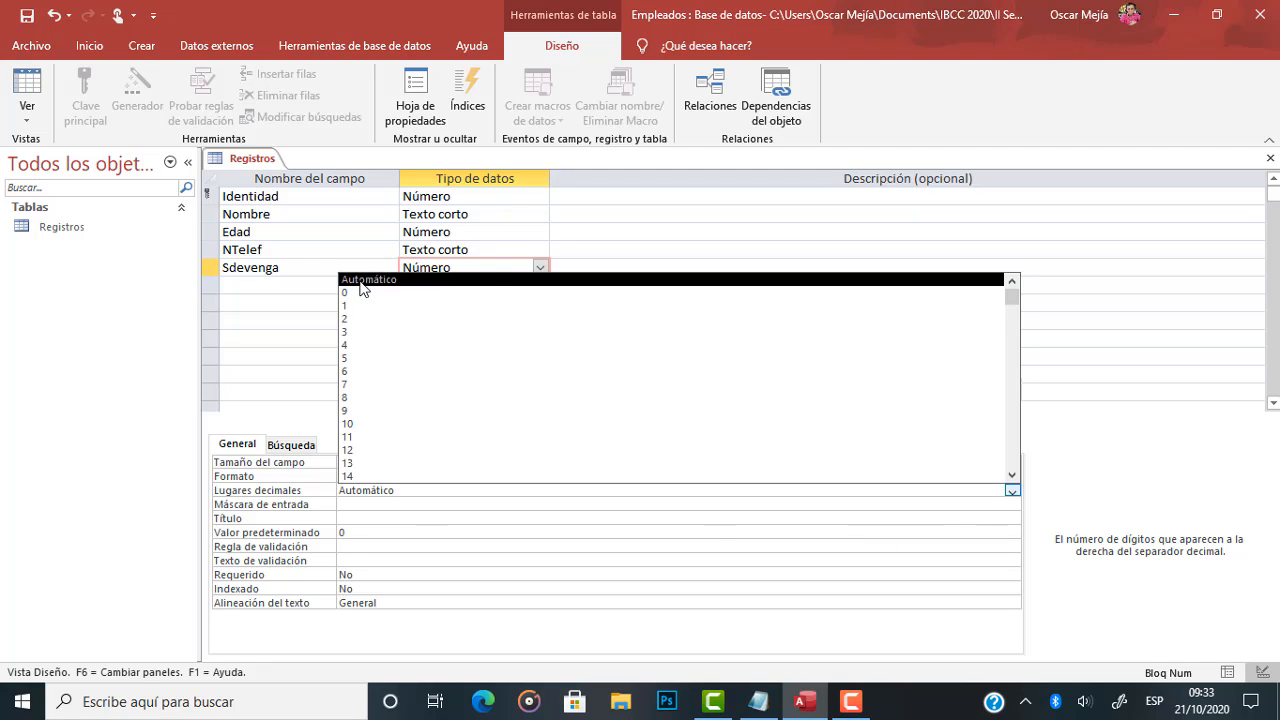
left_click(344, 319)
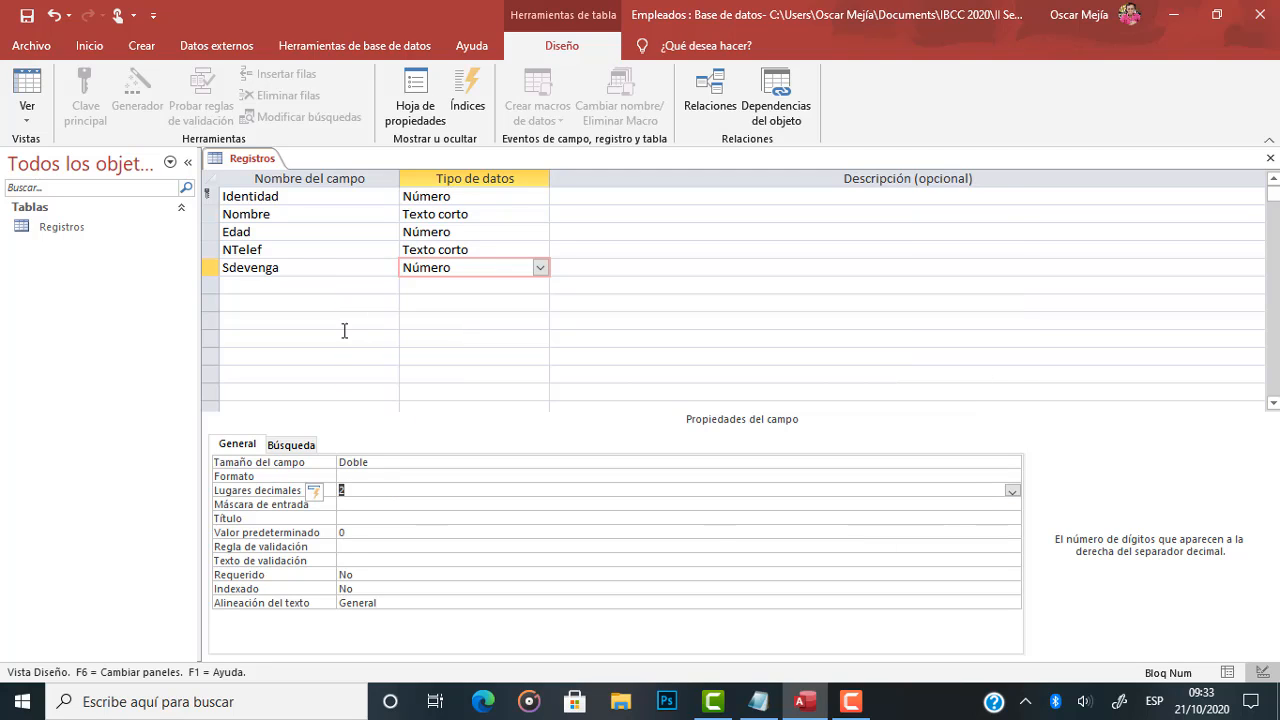
Check the note for the last field and add Depto below Sdevenga in Access, keeping the Texto corto data type.
left_click(268, 282)
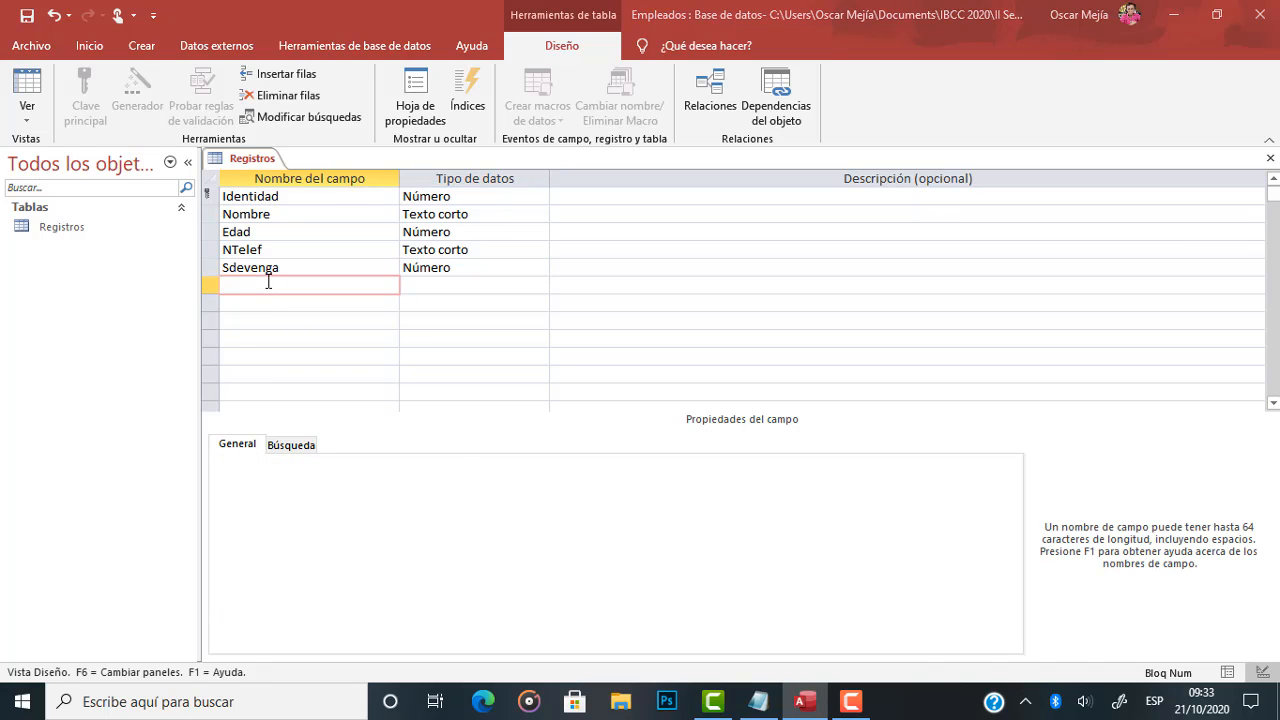
key("alt+Tab")
left_click(66, 333)
key("alt+Tab")
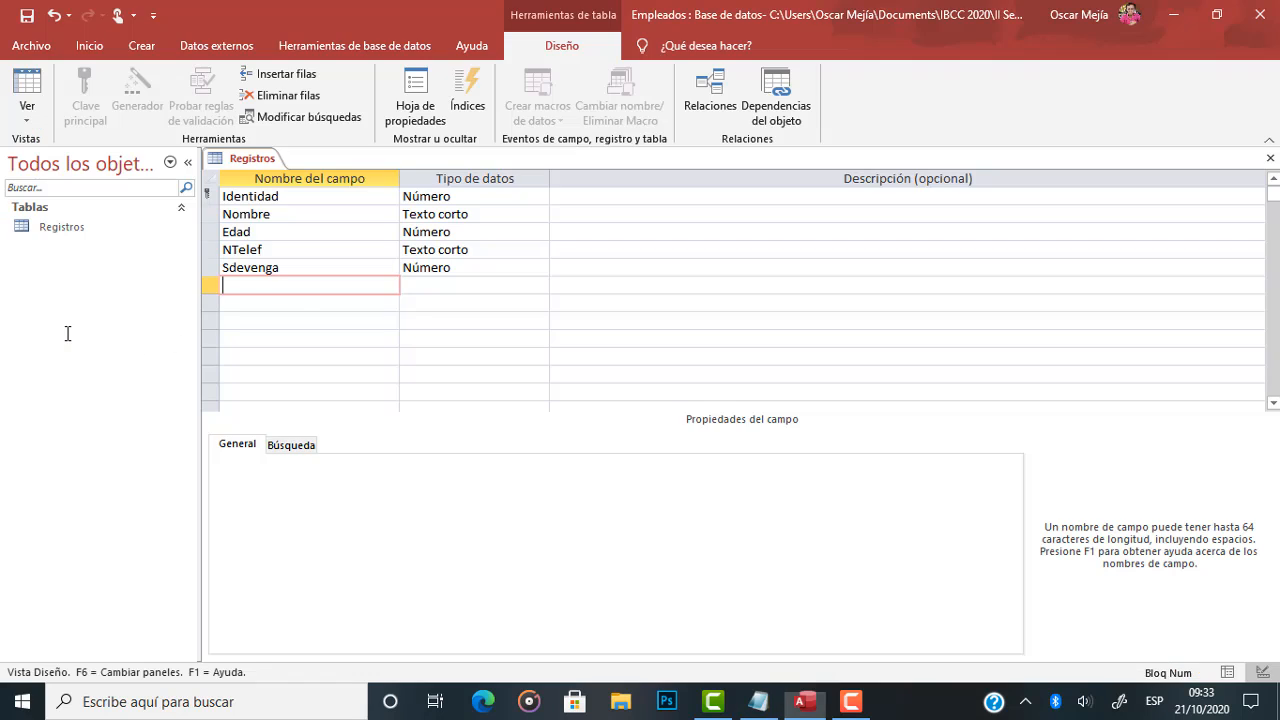
type("Depto")
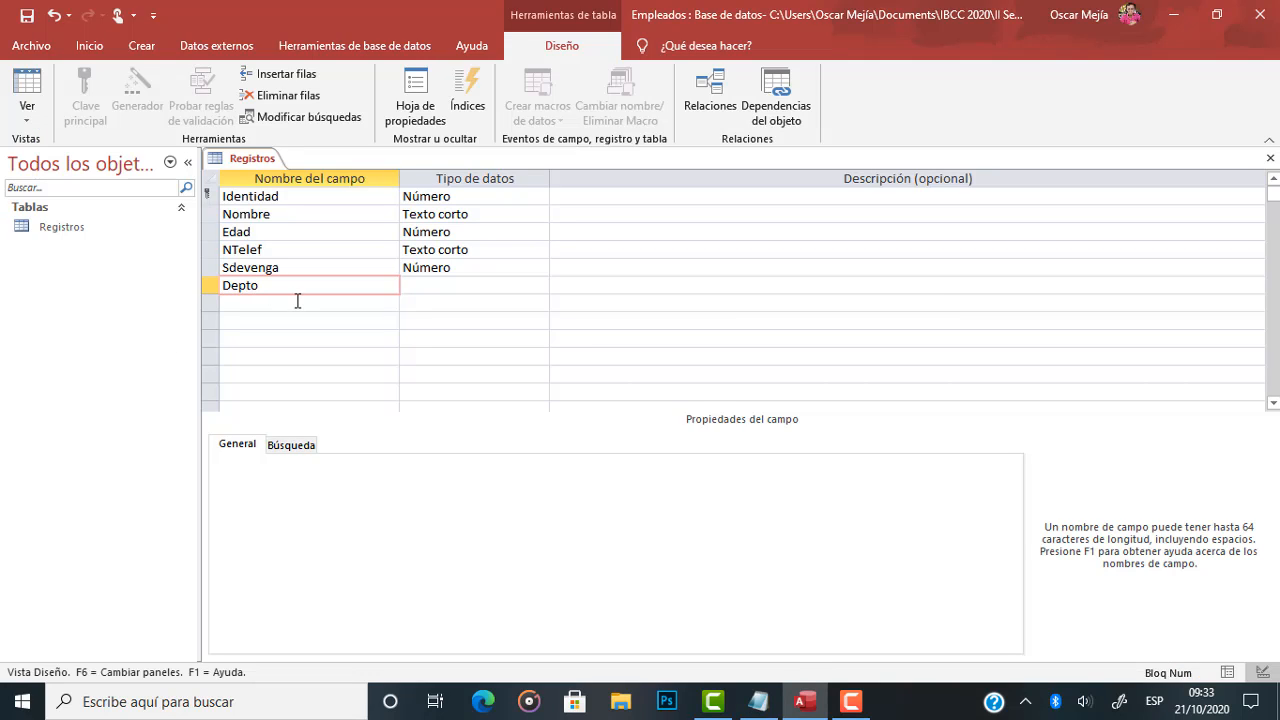
key("Tab")
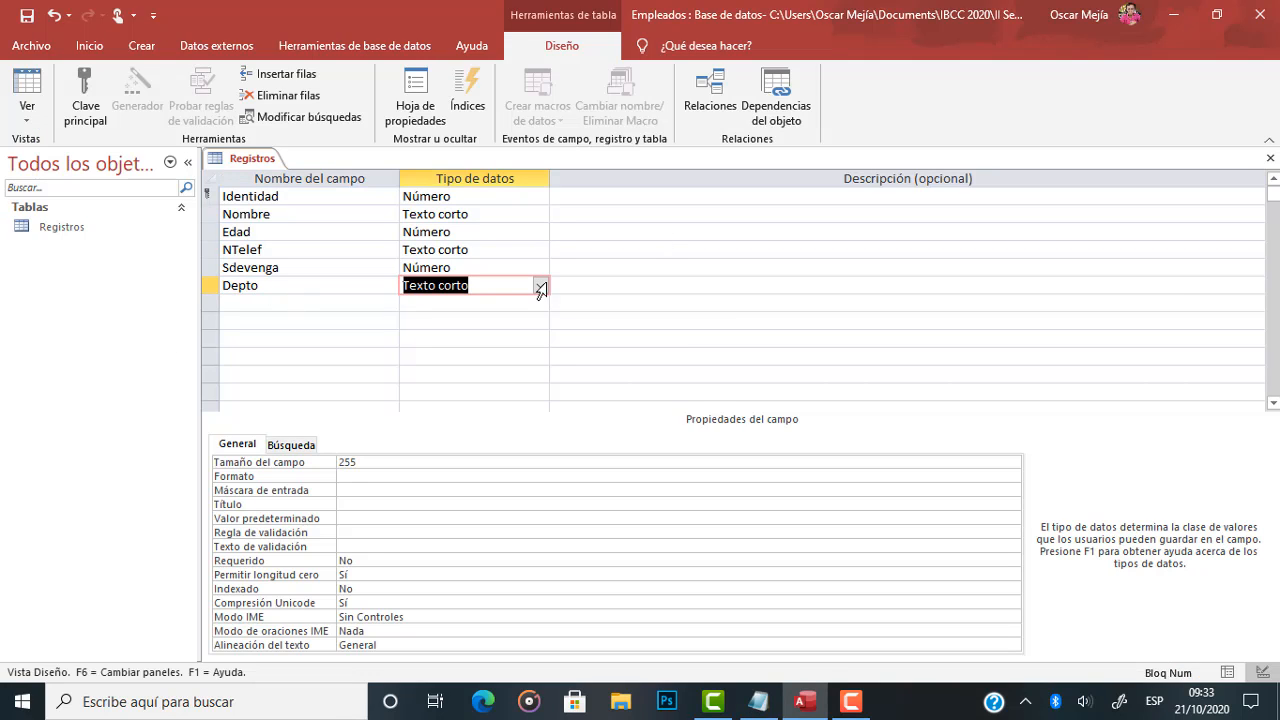
left_click(380, 464)
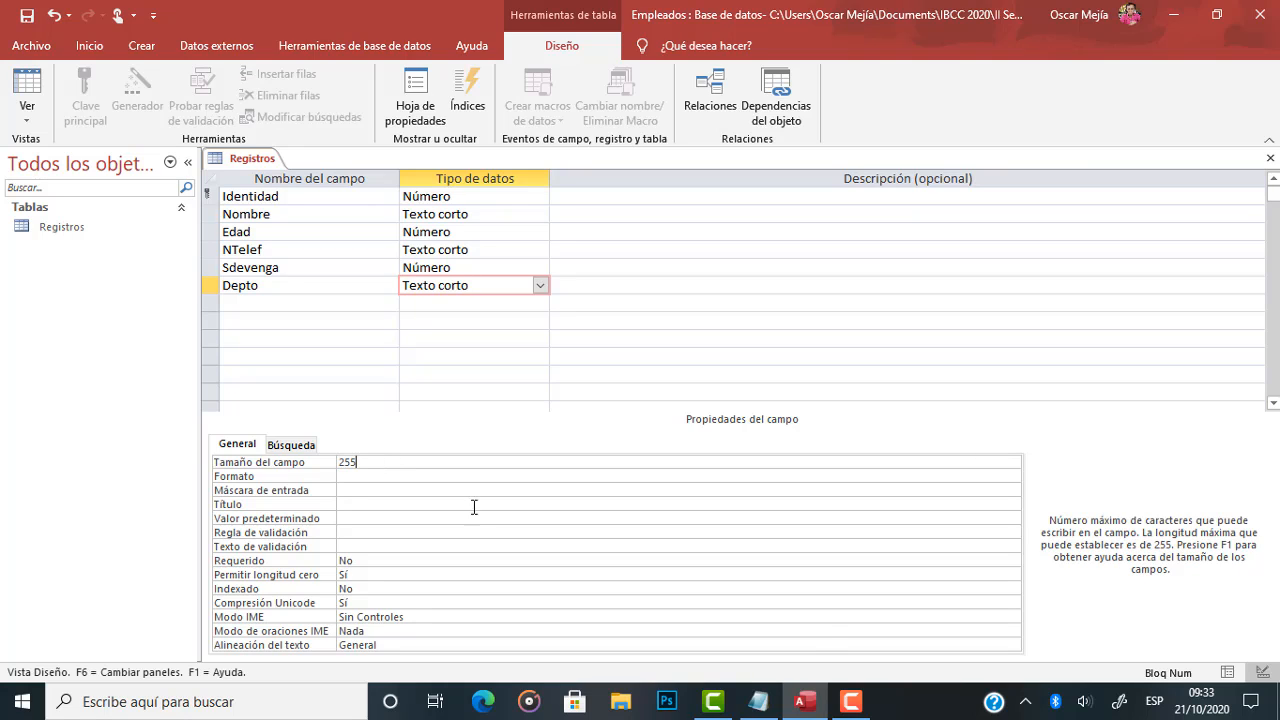
left_click(848, 700)
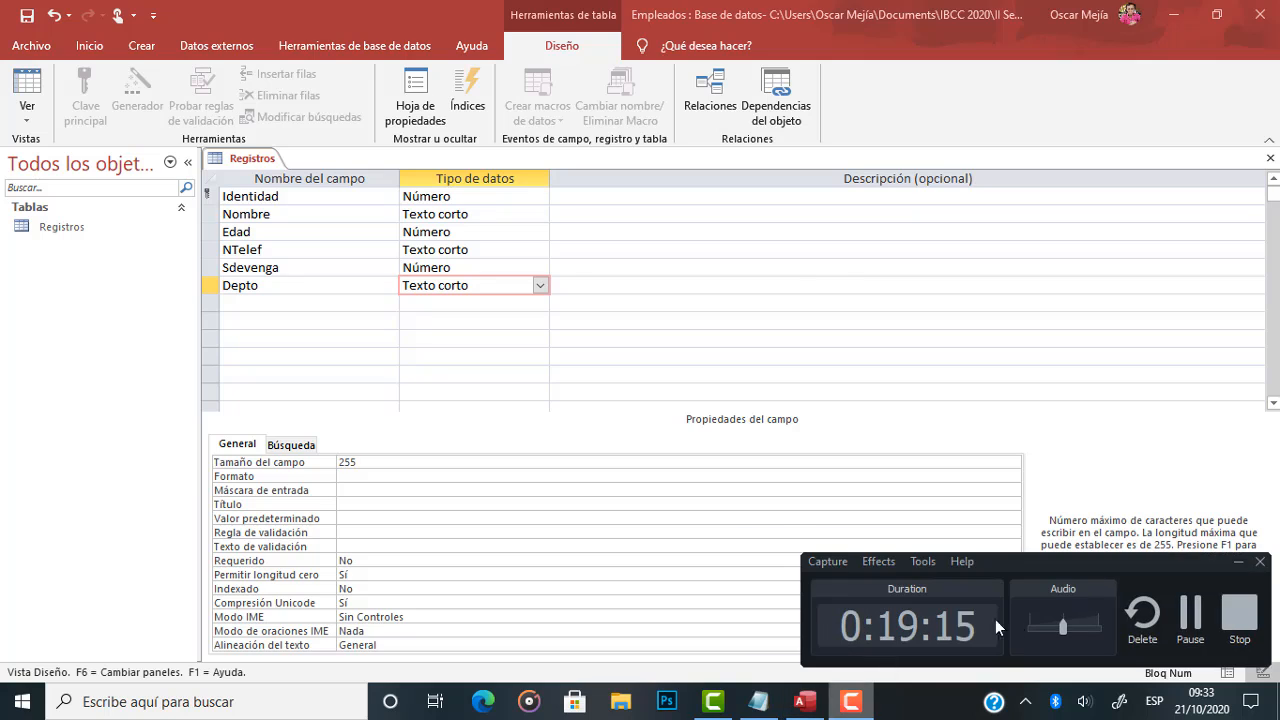
left_click(1185, 628)
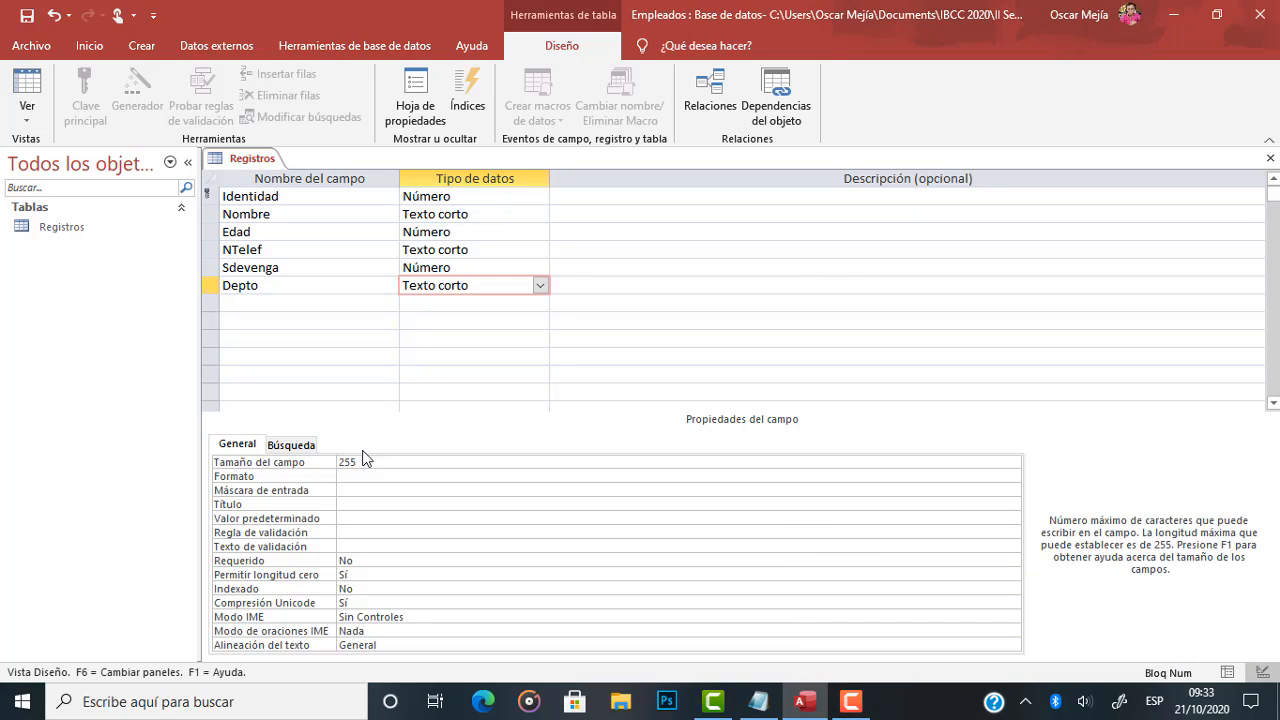
In the Notepad note, add a colon and the sample department Administración after Depto, and highlight that word.
left_click(757, 708)
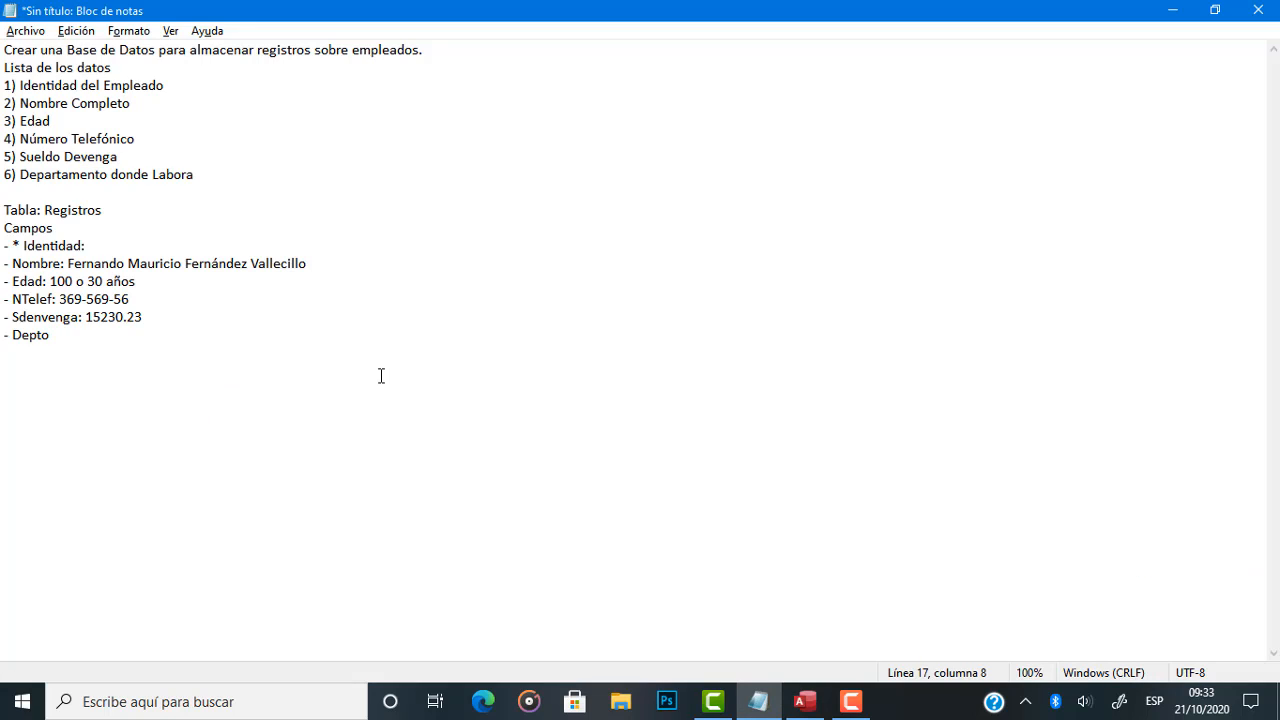
type(": Administración")
key("shift+Left")
key("shift+Left")
key("shift+Left")
key("shift+Left")
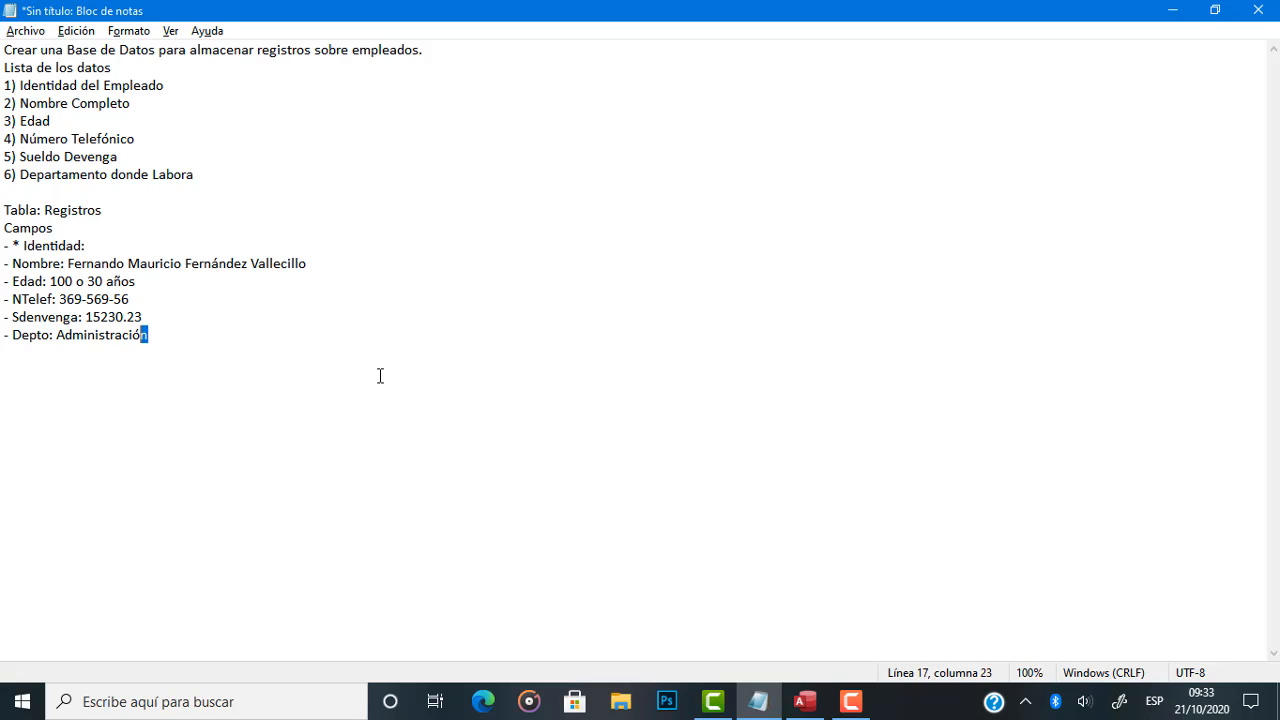
key("shift+Left")
key("shift+Left")
key("shift+Left")
key("shift+Left")
key("shift+Left")
key("shift+Left")
key("shift+Left")
key("shift+Left")
key("shift+Left")
key("shift+Left")
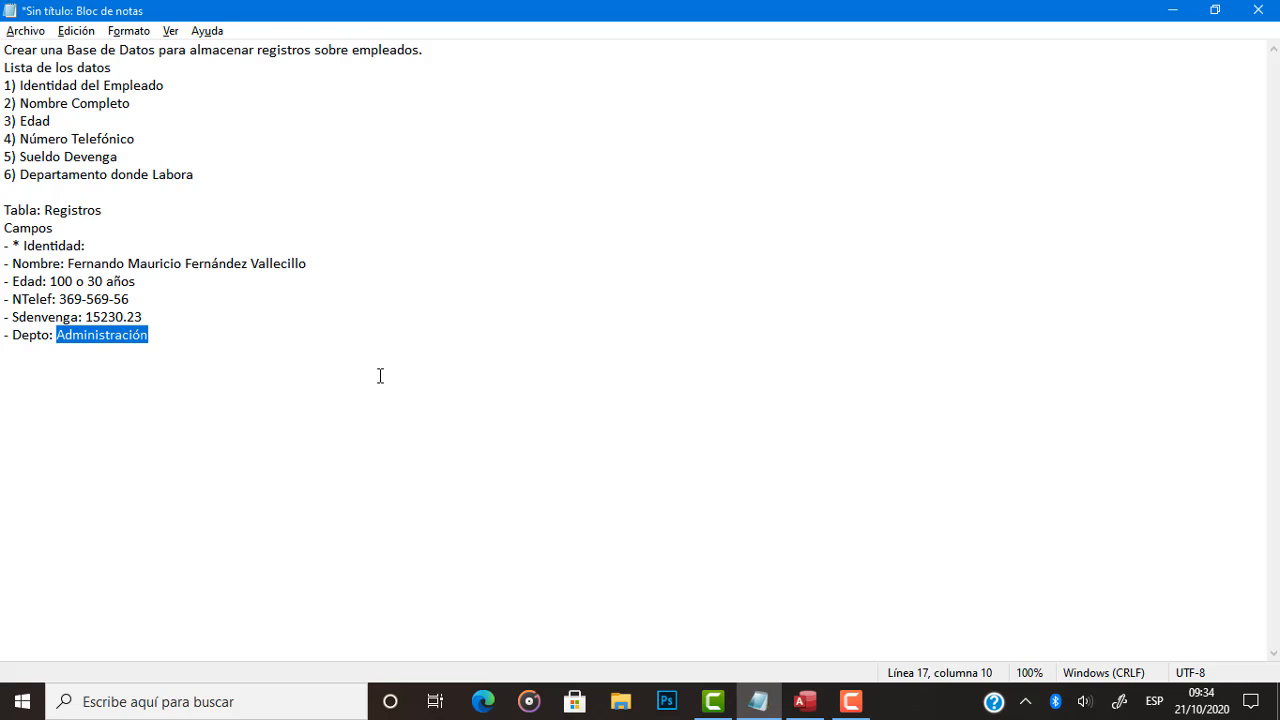
Return to Access and set the Depto field's size to 25.
key("alt+Tab")
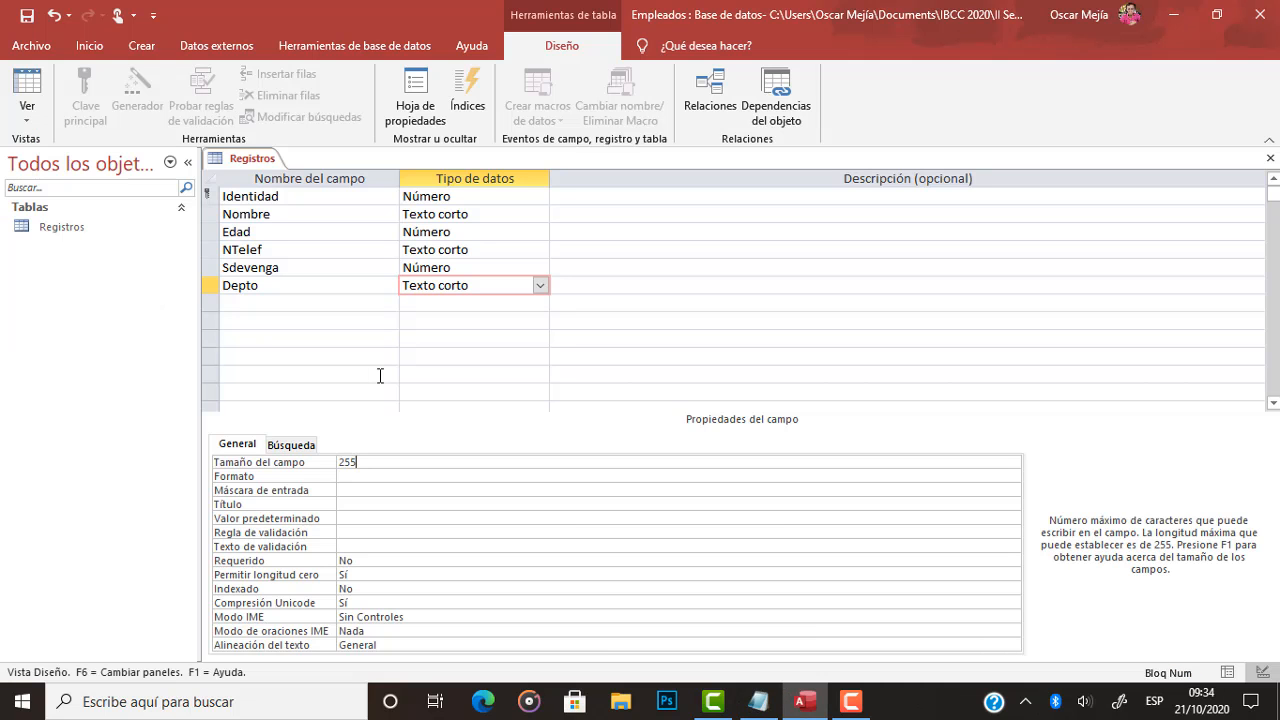
key("shift+Left")
key("shift+Left")
key("shift+Left")
type("25")
left_click(340, 285)
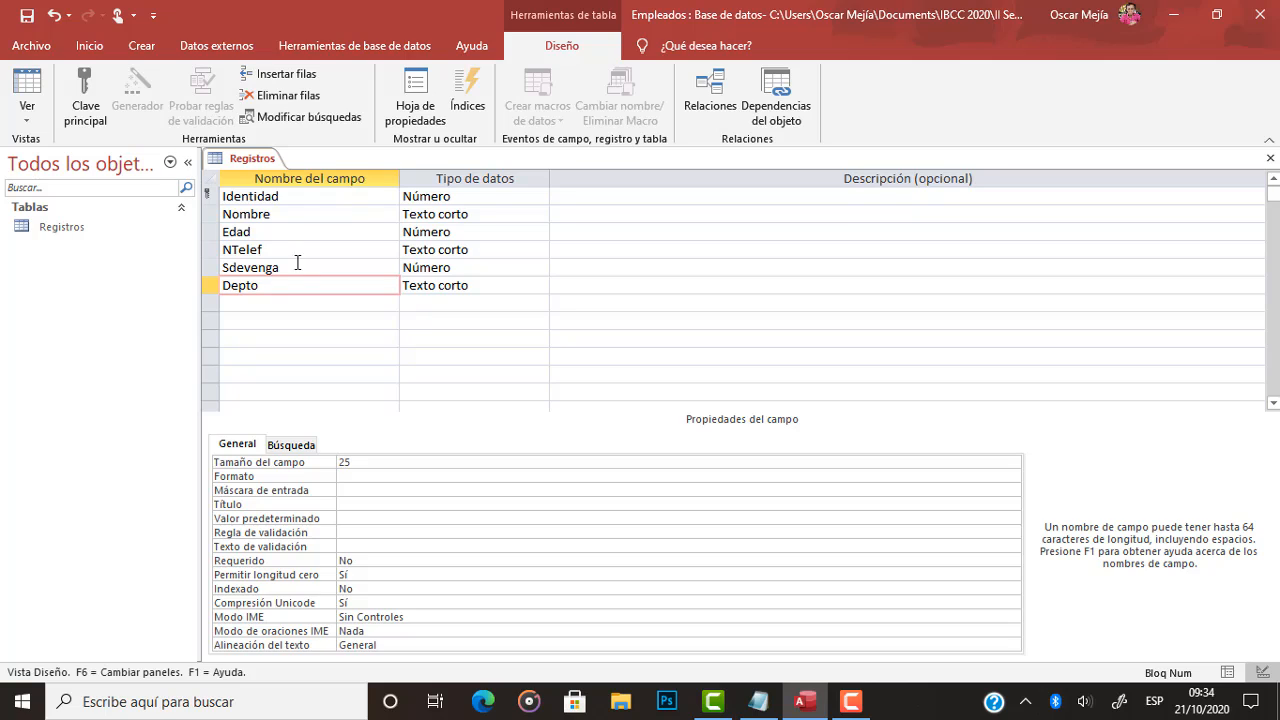